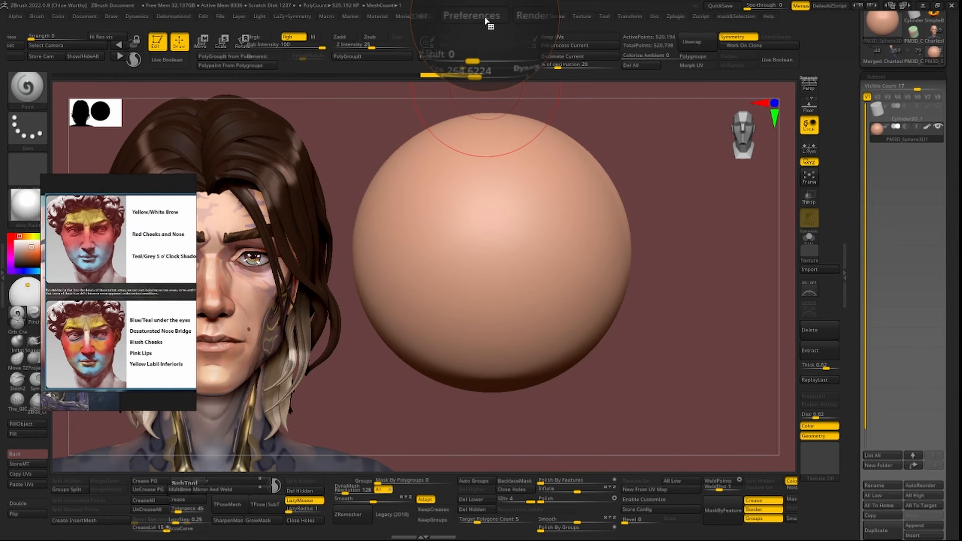
Toggle the MagnifyGlass preference off and back on
click(482, 17)
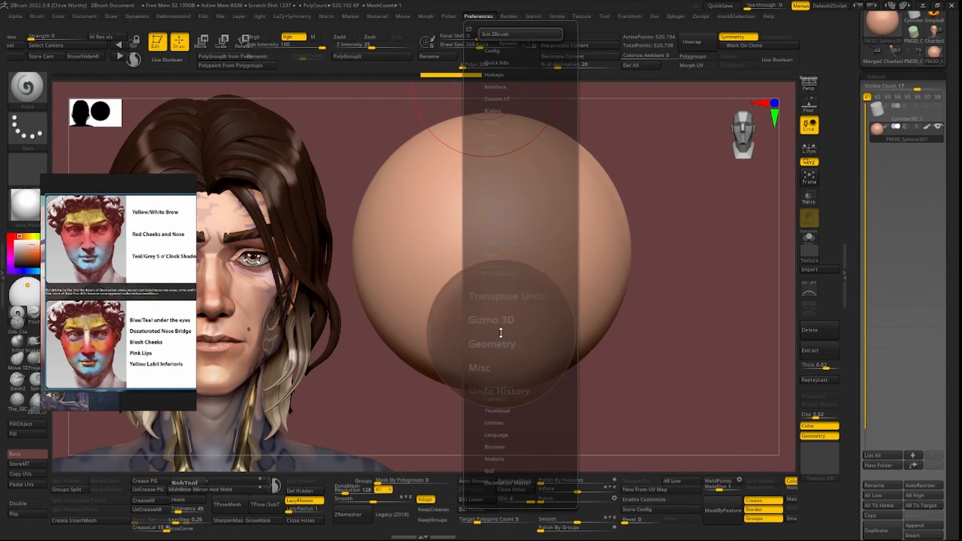
click(503, 245)
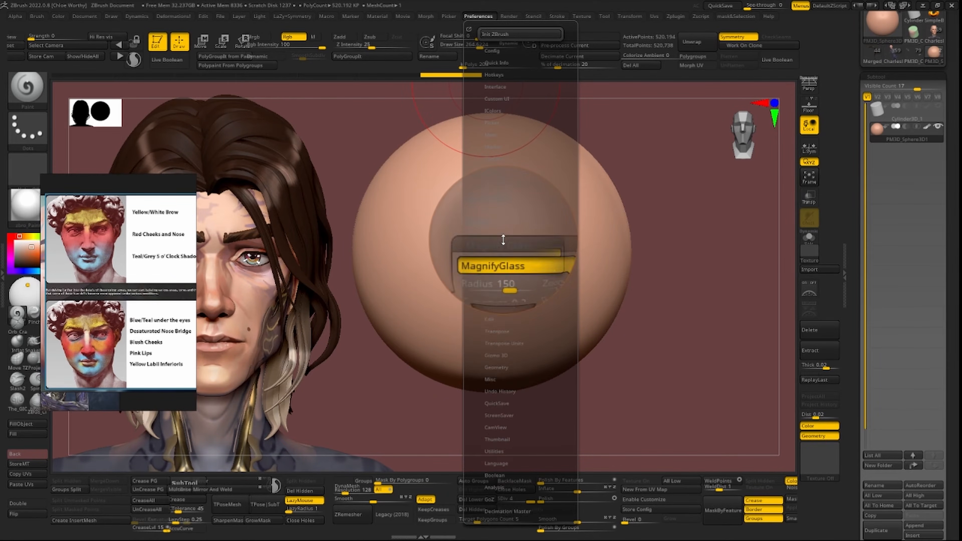
click(499, 255)
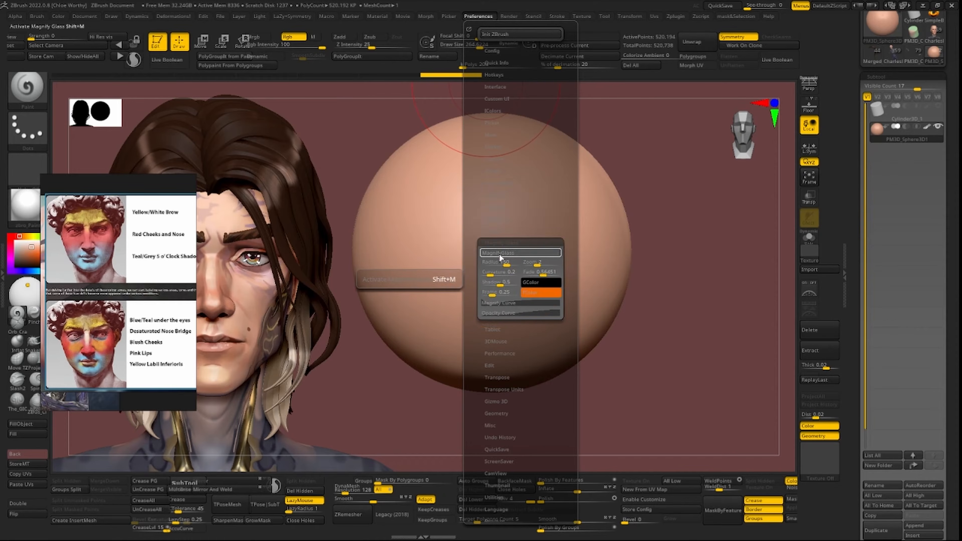
click(499, 255)
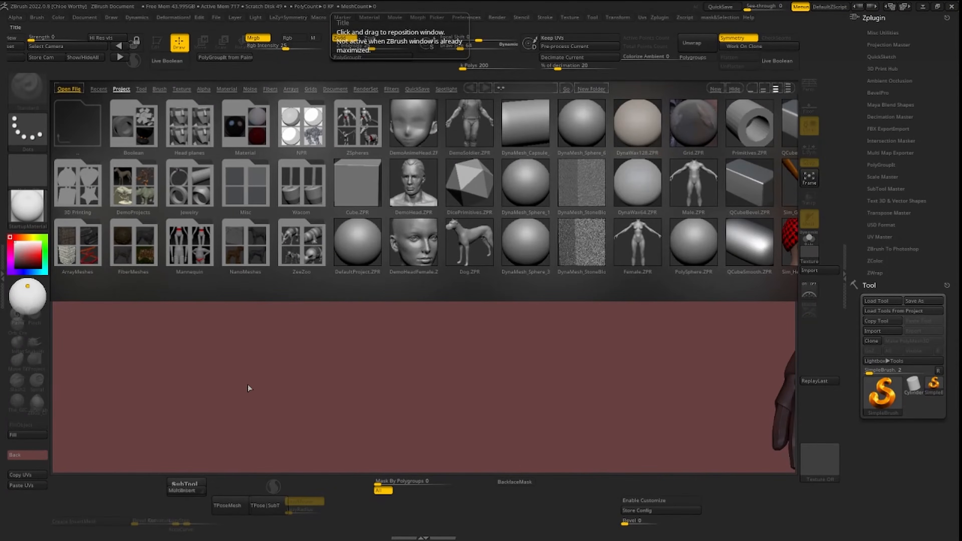
Scribble test strokes on the canvas, clear them from the document and hide LightBox
click(248, 359)
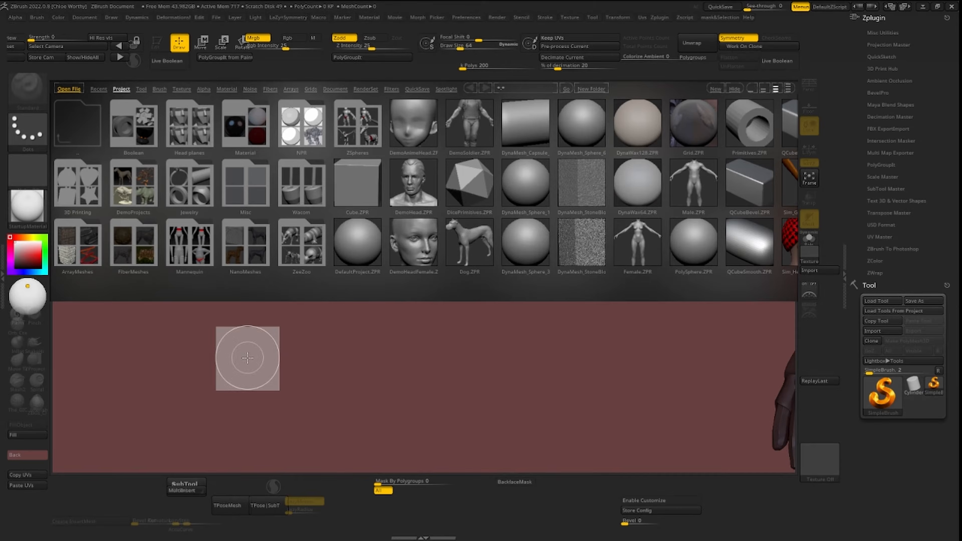
mouse_move(243, 365)
mouse_down()
mouse_move(338, 354)
mouse_move(302, 398)
mouse_up()
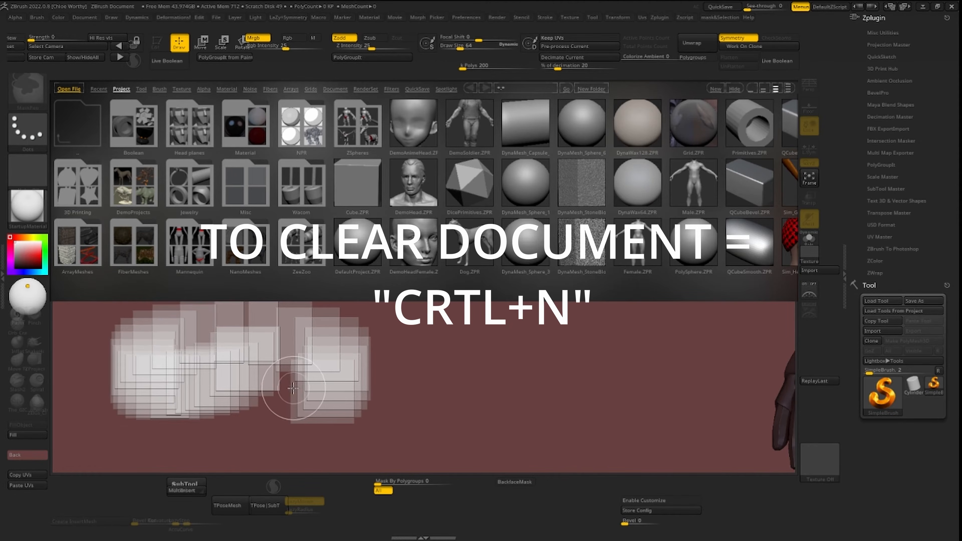
key(ctrl+n)
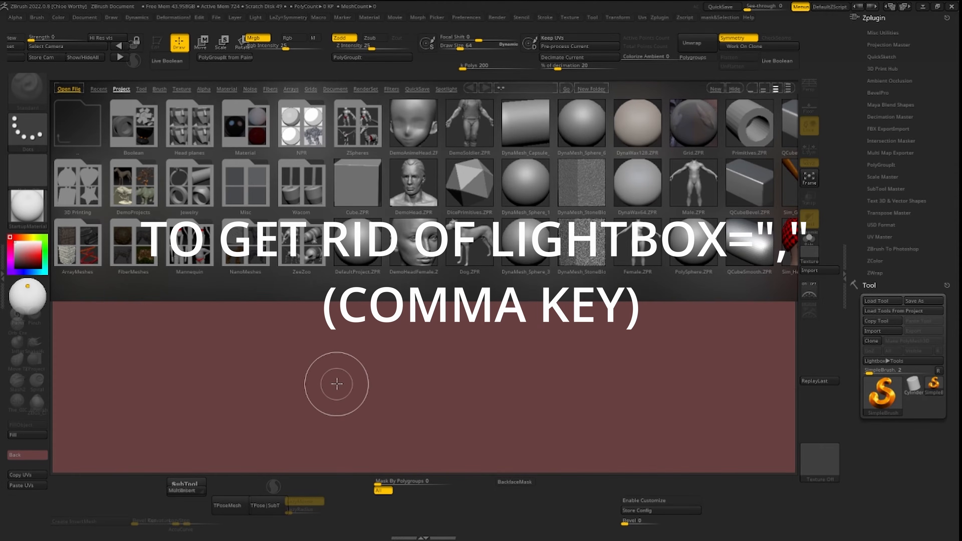
key(comma)
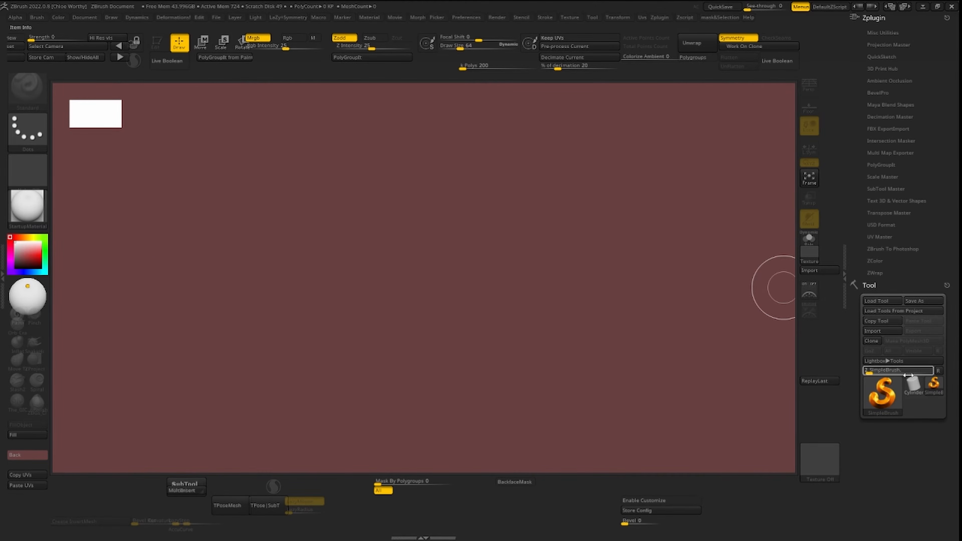
Draw a Cylinder3D primitive on the canvas and convert it to a PolyMesh3D
click(913, 383)
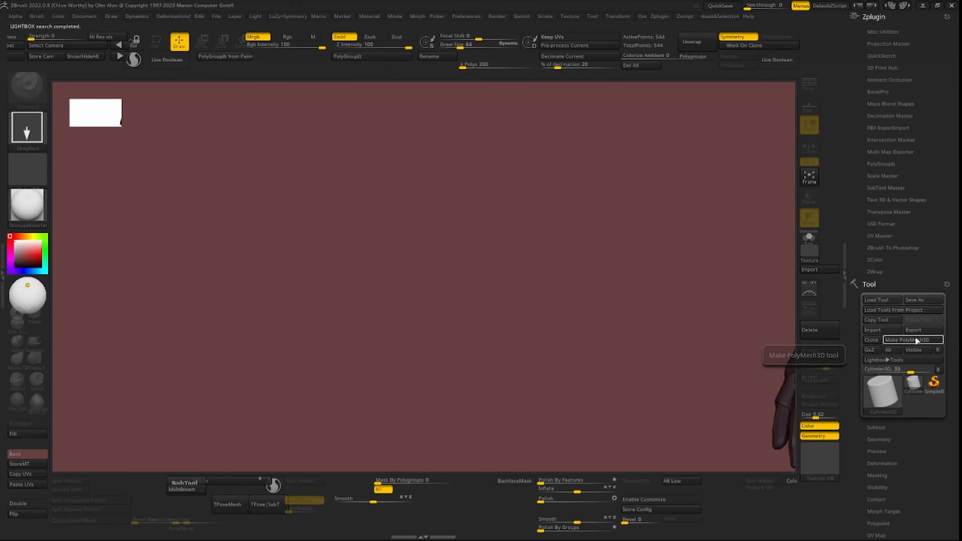
drag(430, 259, 443, 394)
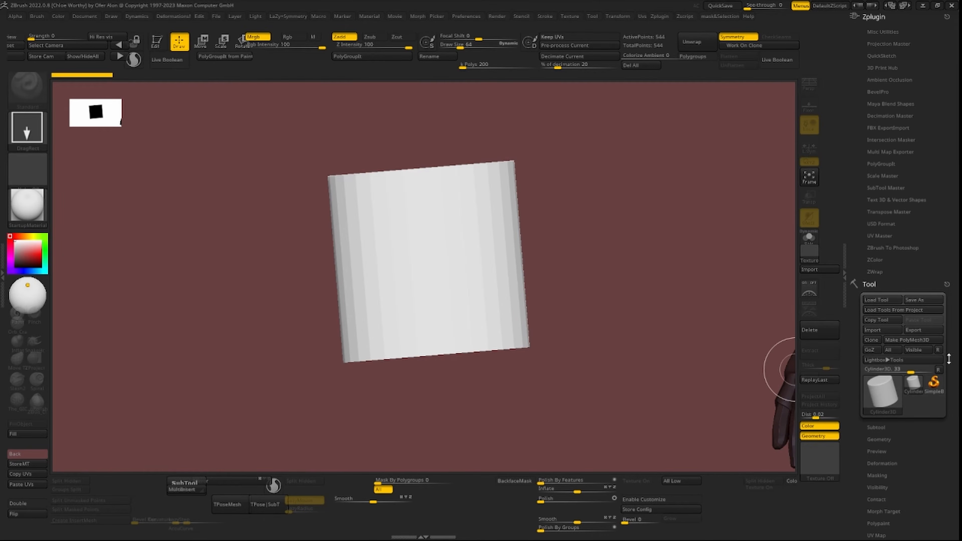
click(918, 342)
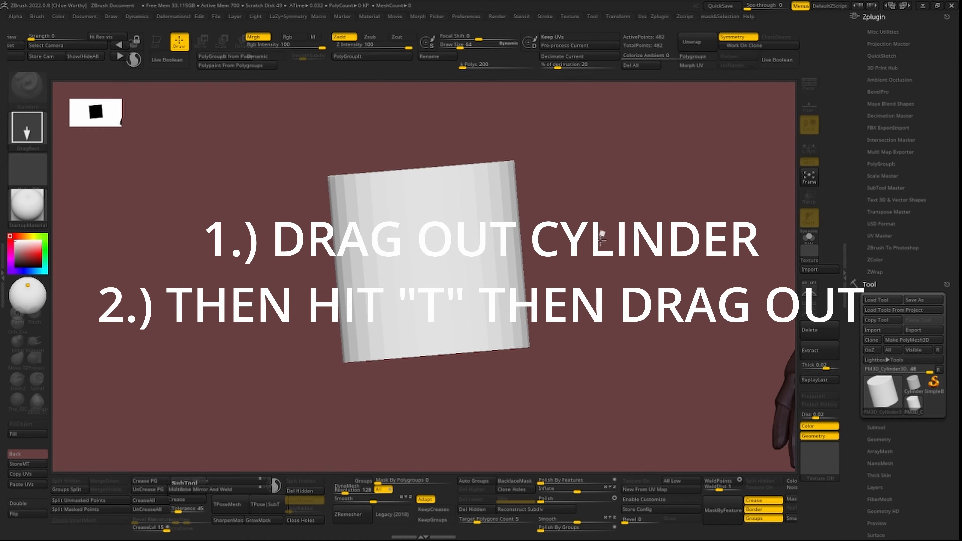
Draw the polymesh cylinder on a cleared canvas and enter Edit mode for it
drag(602, 237, 603, 326)
key(t)
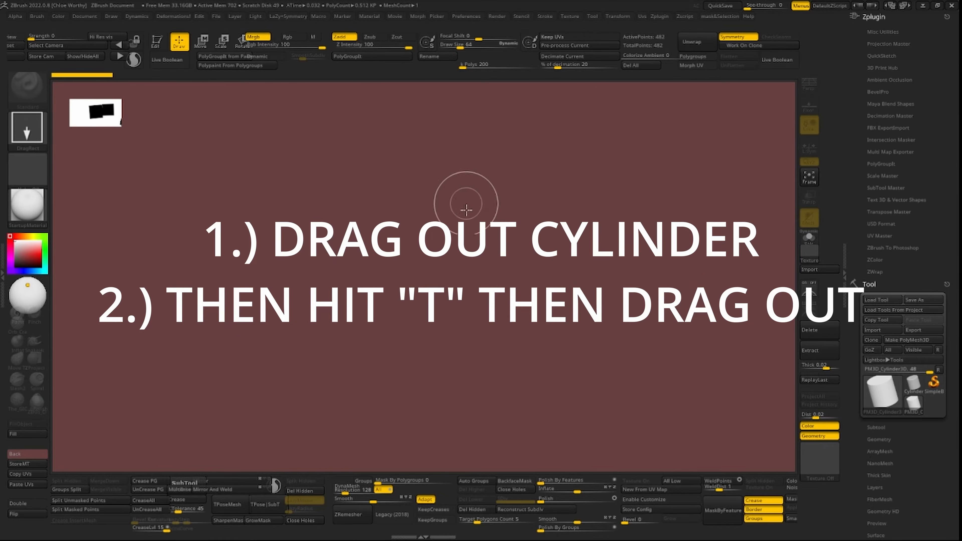
drag(437, 231, 504, 269)
key(t)
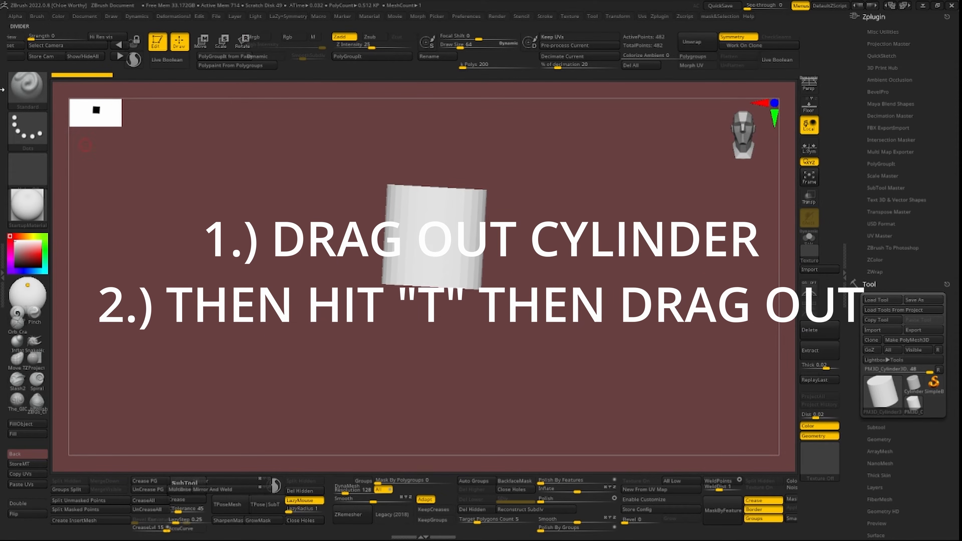
drag(258, 202, 265, 213)
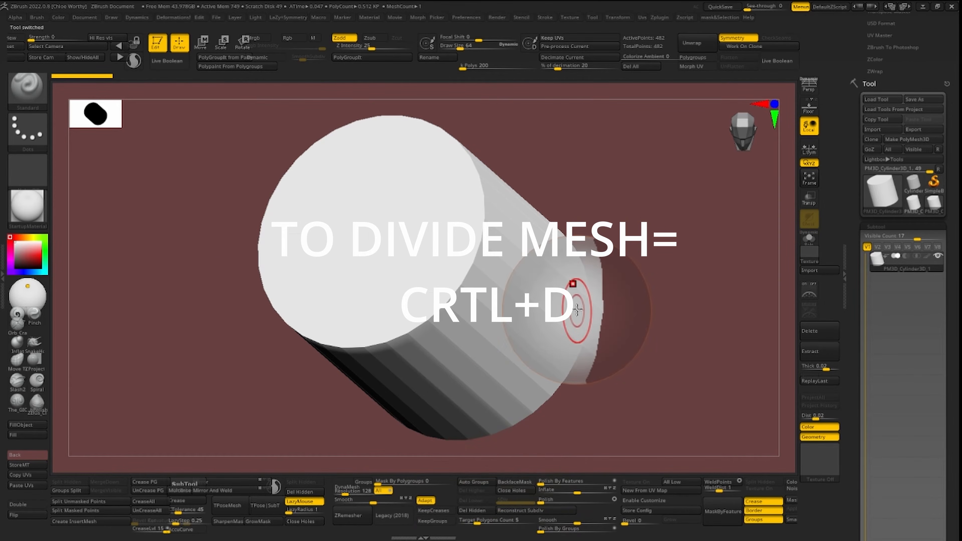
Subdivide the cylinder mesh three times to reach subdivision level 4, with its Geometry settings expanded
key(ctrl+d)
key(ctrl+d)
drag(958, 415, 958, 114)
click(879, 407)
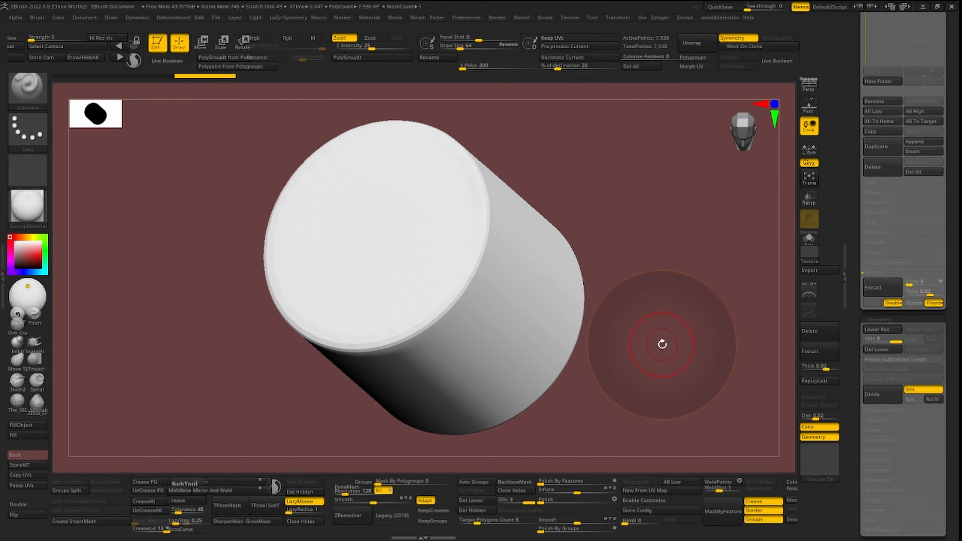
key(ctrl)
key(ctrl+d)
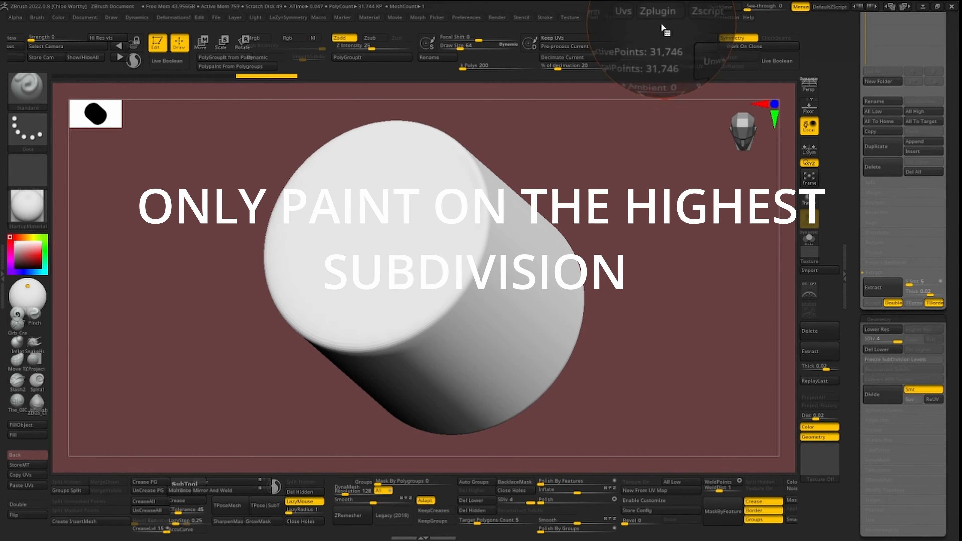
Enable polypaint on the cylinder subtool and choose the Paint brush
scroll(926, 152, up, 10)
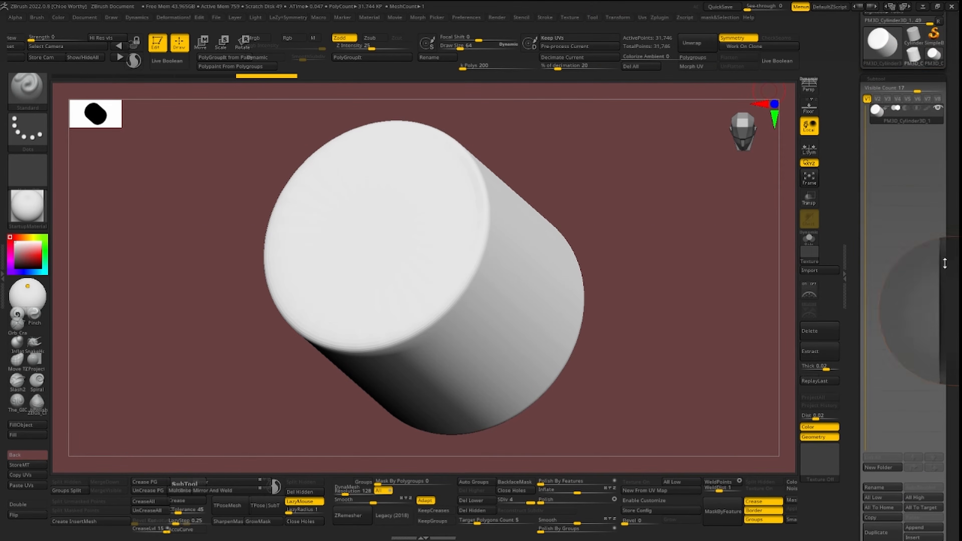
click(928, 108)
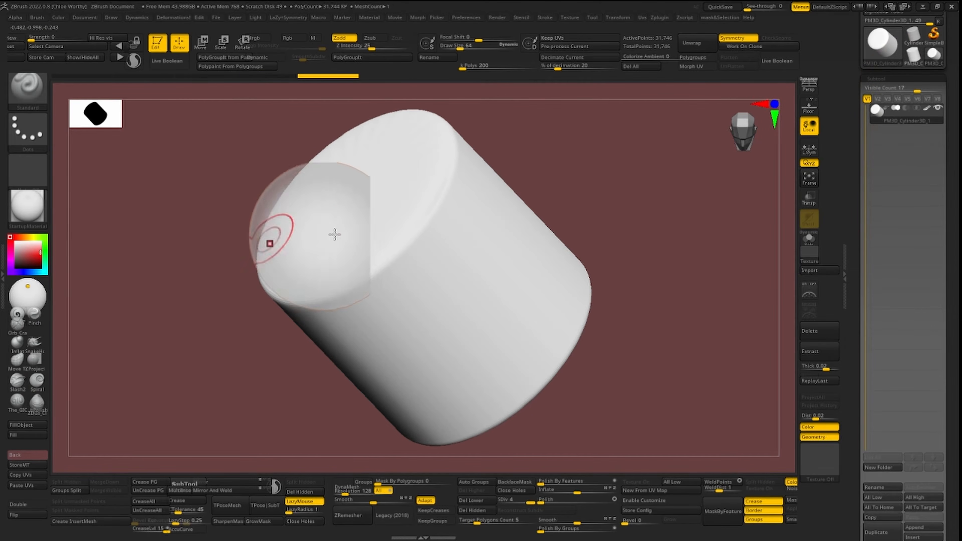
key(b)
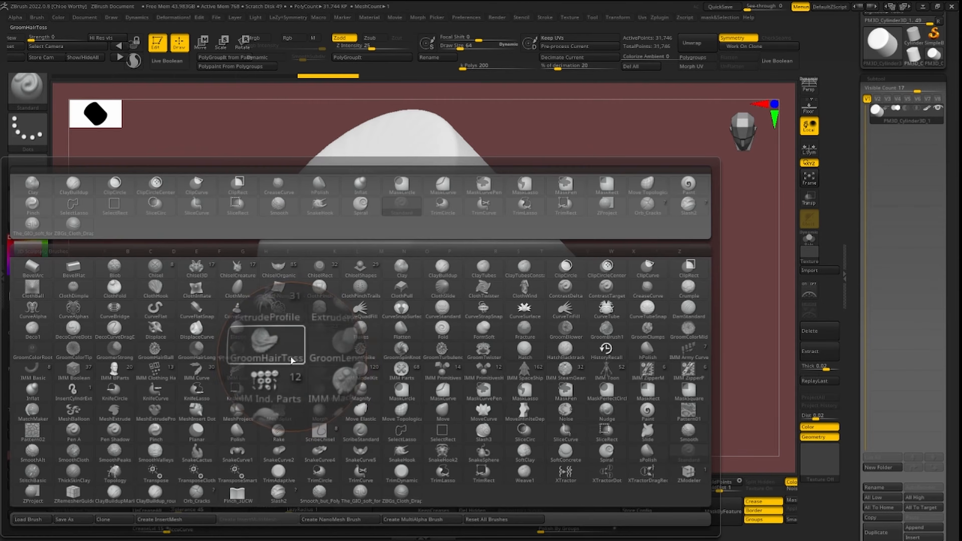
key(p)
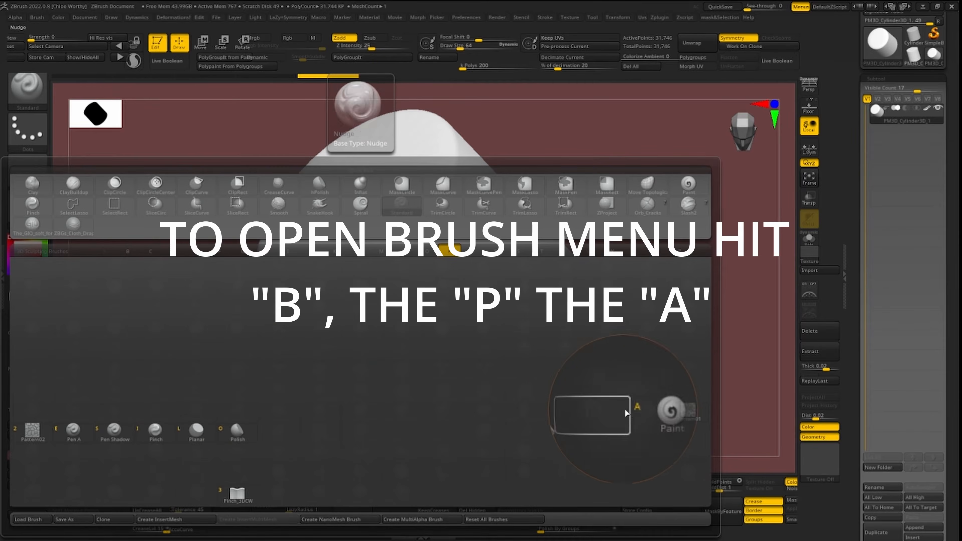
key(a)
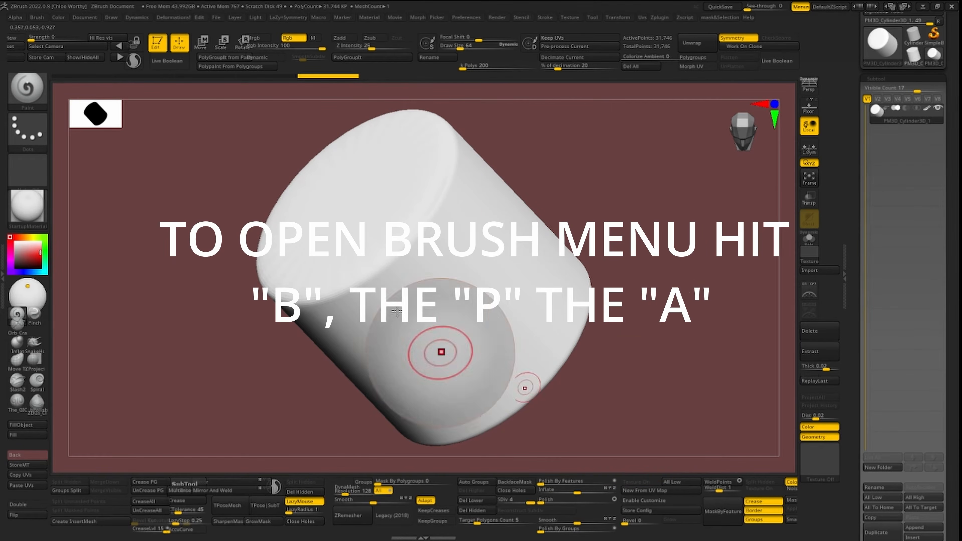
Paint freehand red strokes on the cylinder's side, dividing the mesh once more to level 5 between strokes
drag(405, 233, 439, 335)
drag(497, 235, 568, 322)
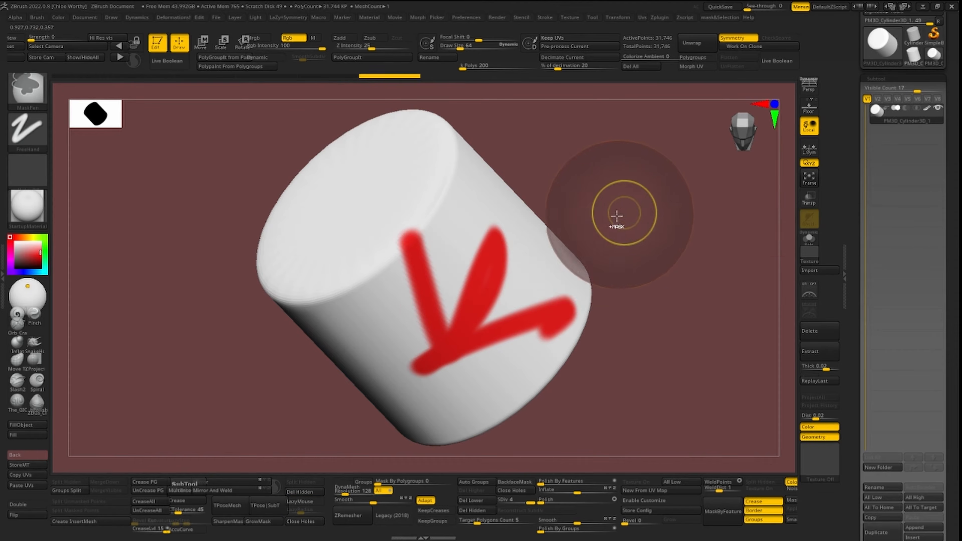
key(ctrl+d)
mouse_move(512, 228)
mouse_down()
mouse_move(395, 360)
mouse_move(540, 235)
mouse_up()
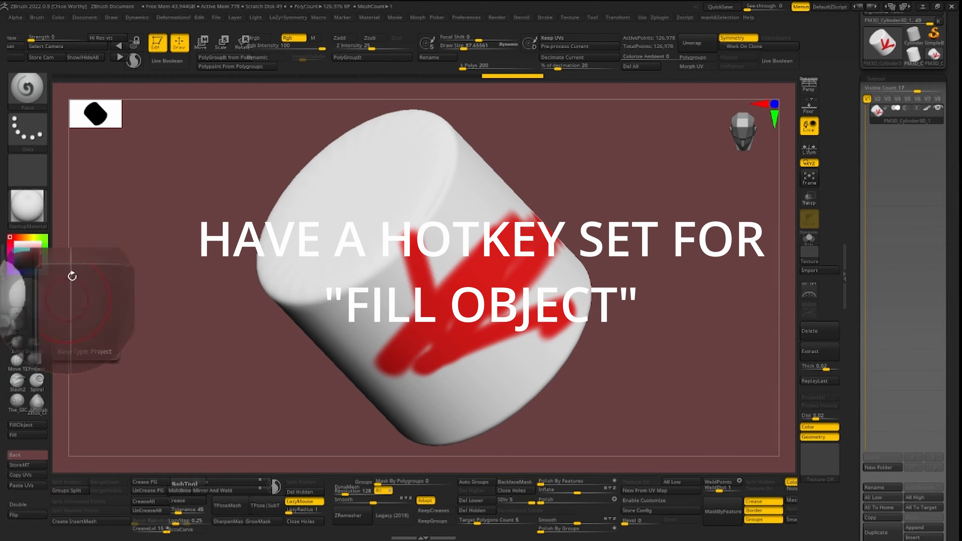
Expand the collapsed side tray and dock the Color palette in it
click(58, 18)
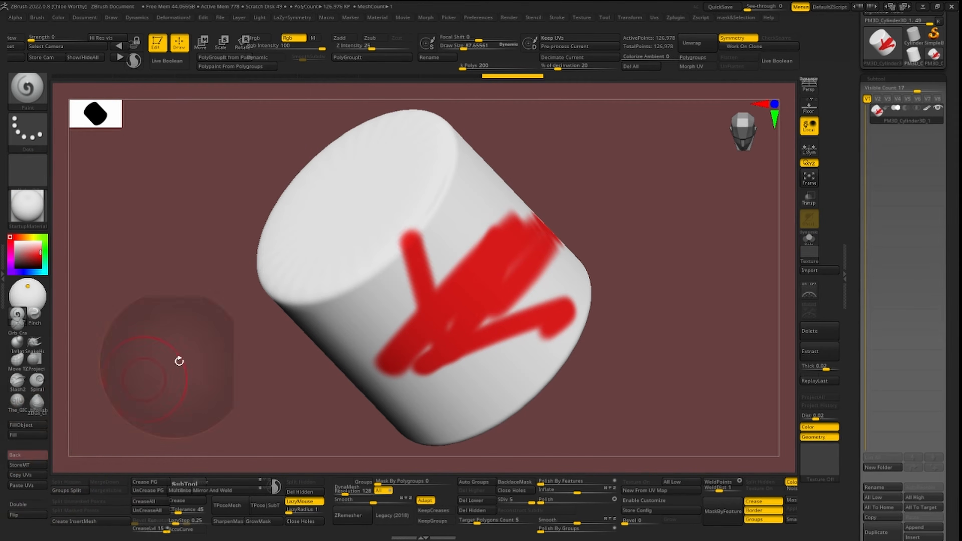
click(2, 400)
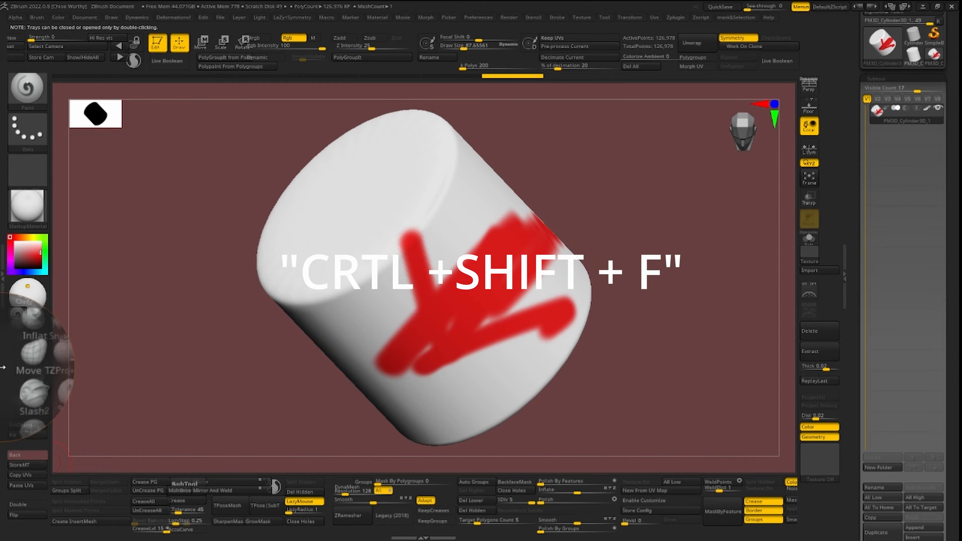
double_click(2, 400)
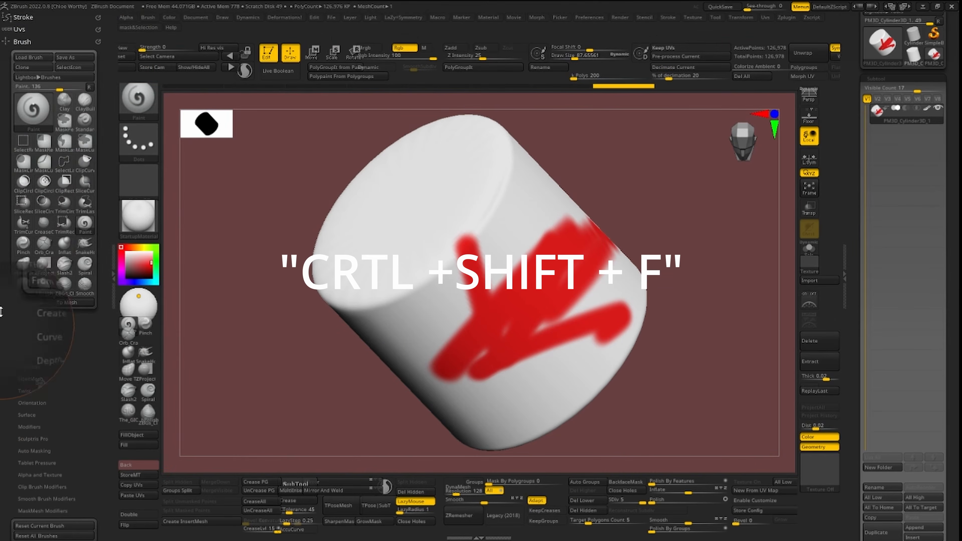
click(171, 20)
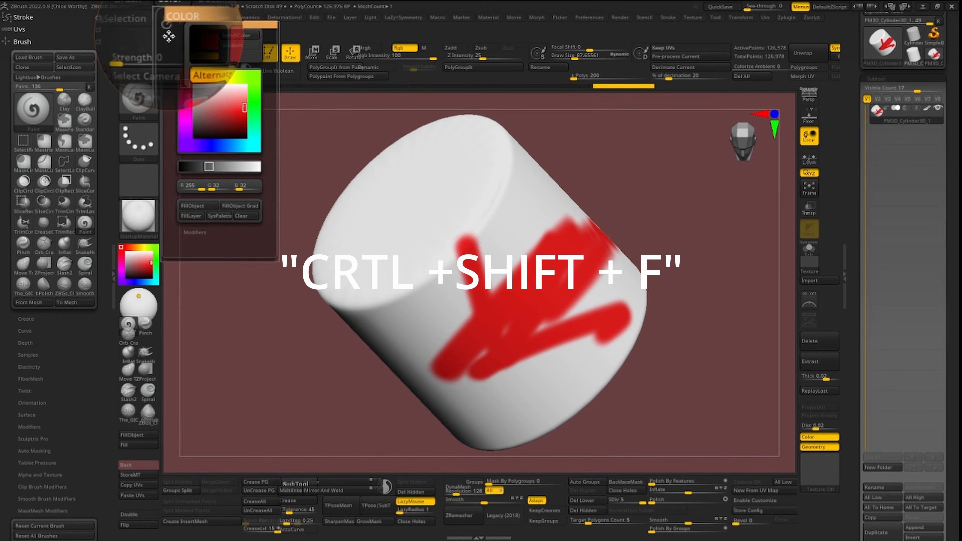
drag(168, 37, 47, 60)
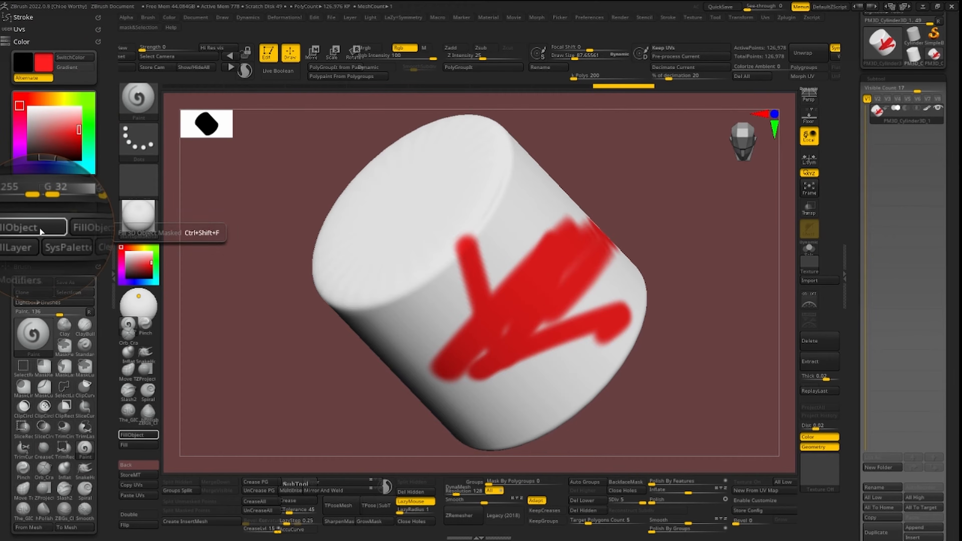
Assign the hotkey Ctrl+Shift+F to the FillObject command and collapse the side tray
ctrl+alt+click(27, 233)
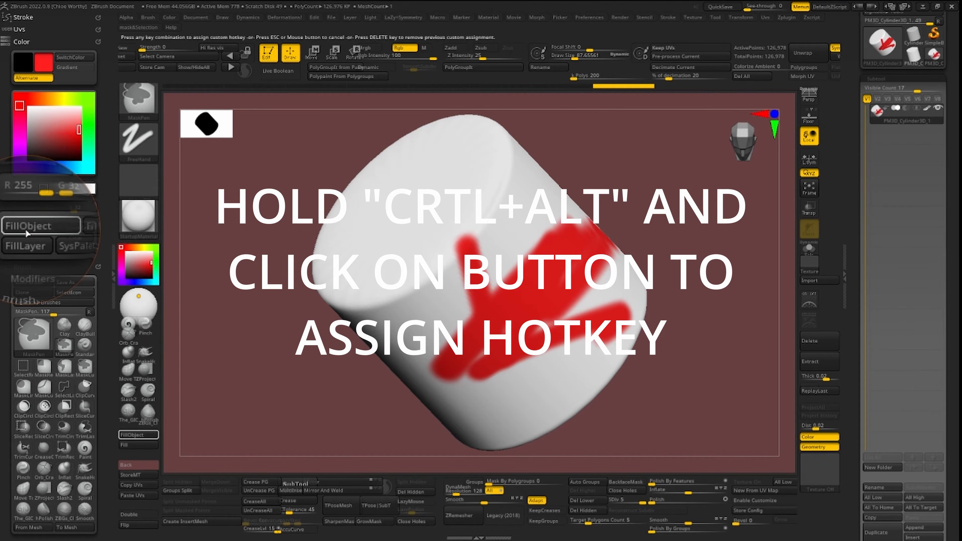
key(ctrl+shift+f)
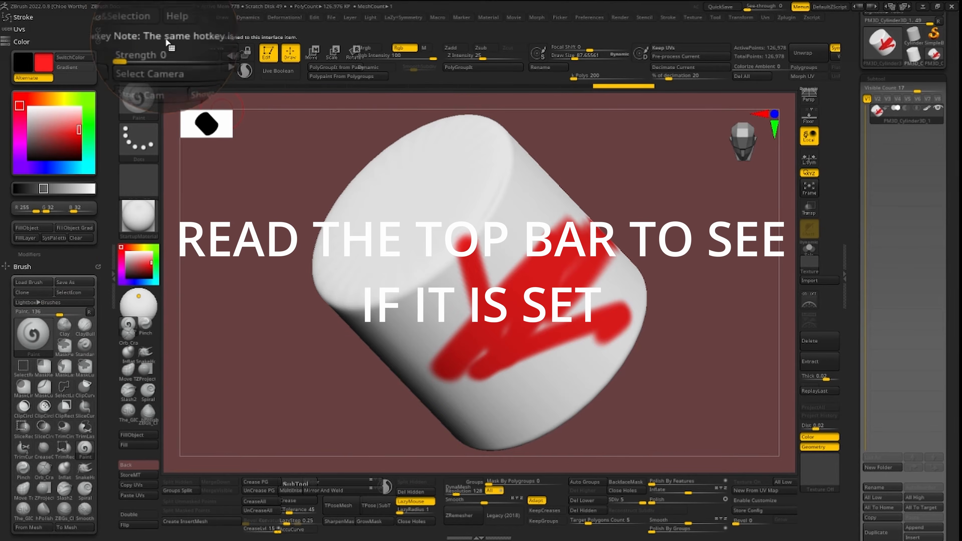
click(113, 270)
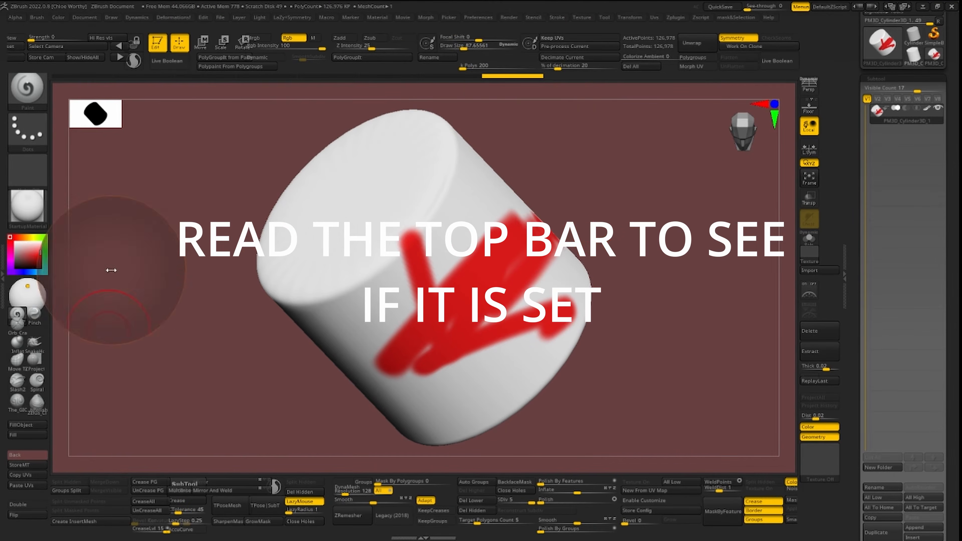
Store the current hotkeys in the preferences so they load at every startup
click(480, 18)
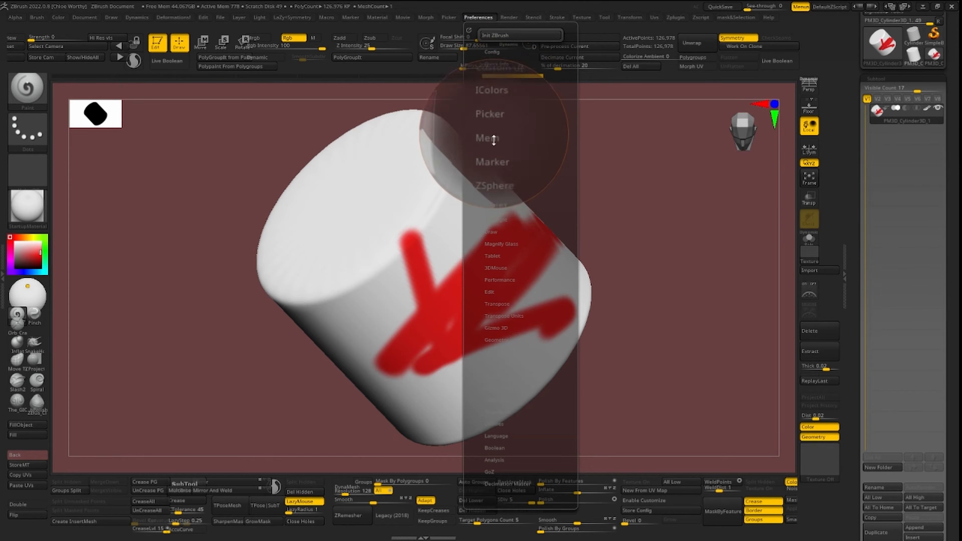
click(492, 52)
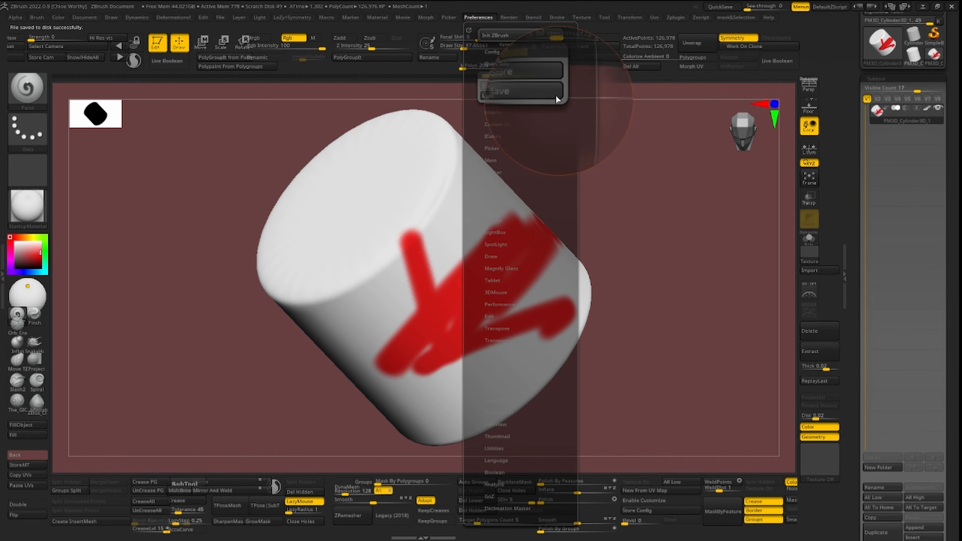
click(544, 88)
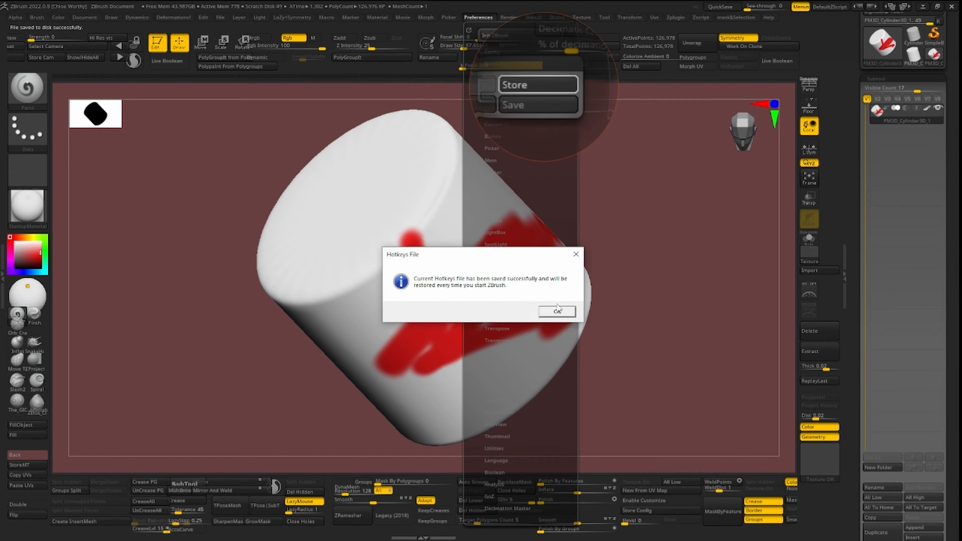
click(557, 312)
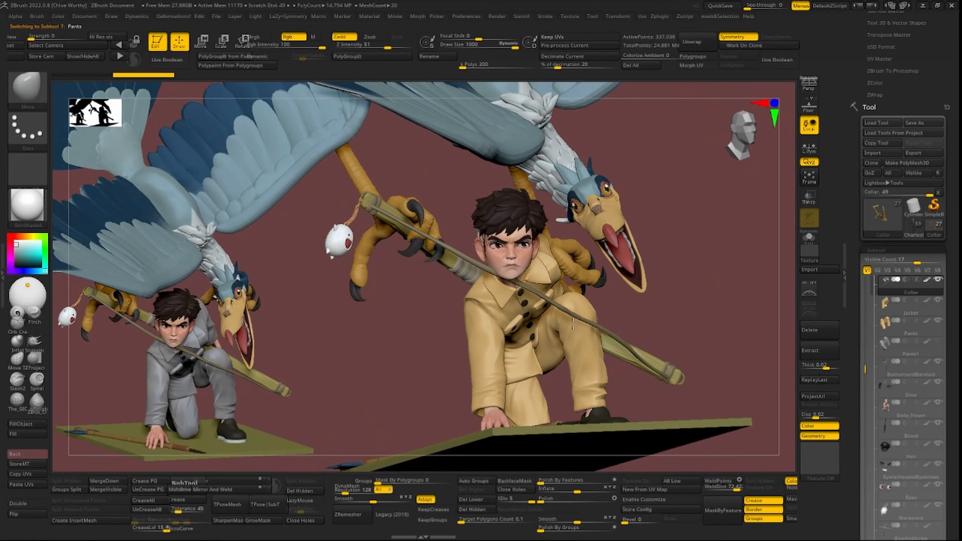
Switch the active subtool from the collar to the character's pants and jacket in turn
alt+click(573, 323)
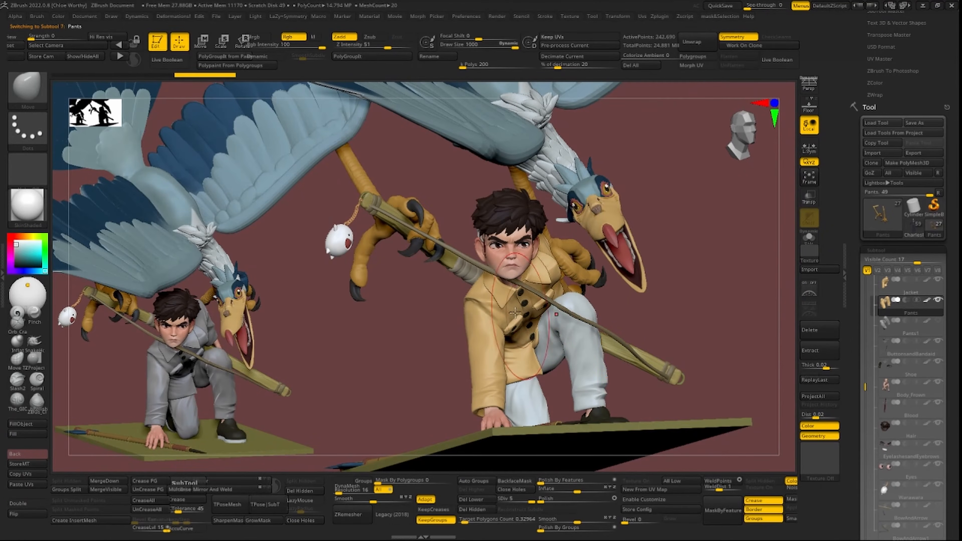
alt+click(483, 307)
alt+click(507, 284)
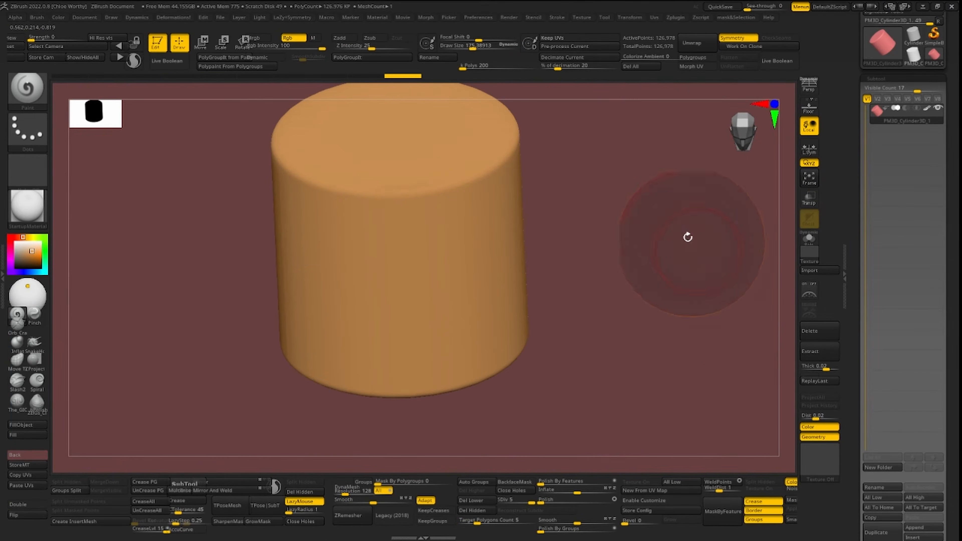
Choose a green color and paint a diagonal stroke across the orange cylinder's side
drag(638, 282, 62, 254)
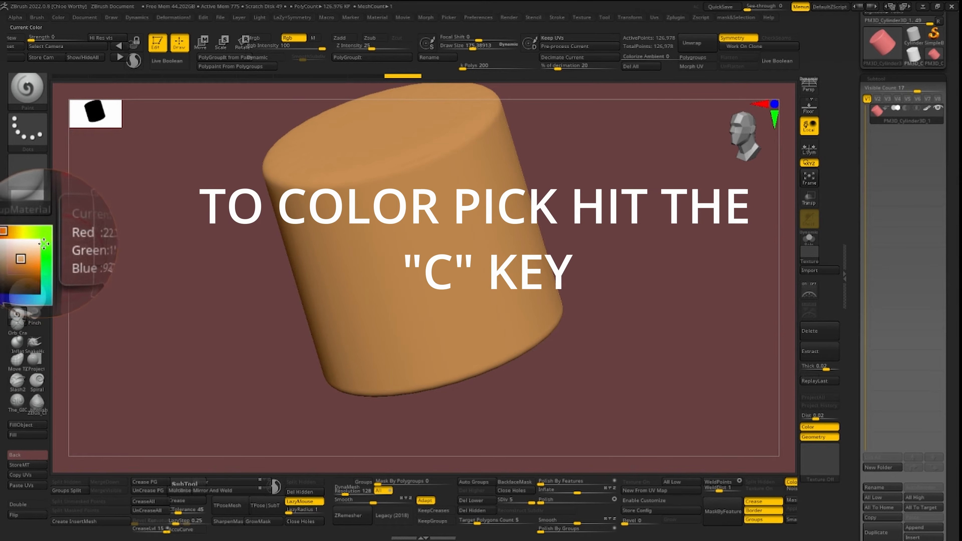
drag(341, 315, 463, 246)
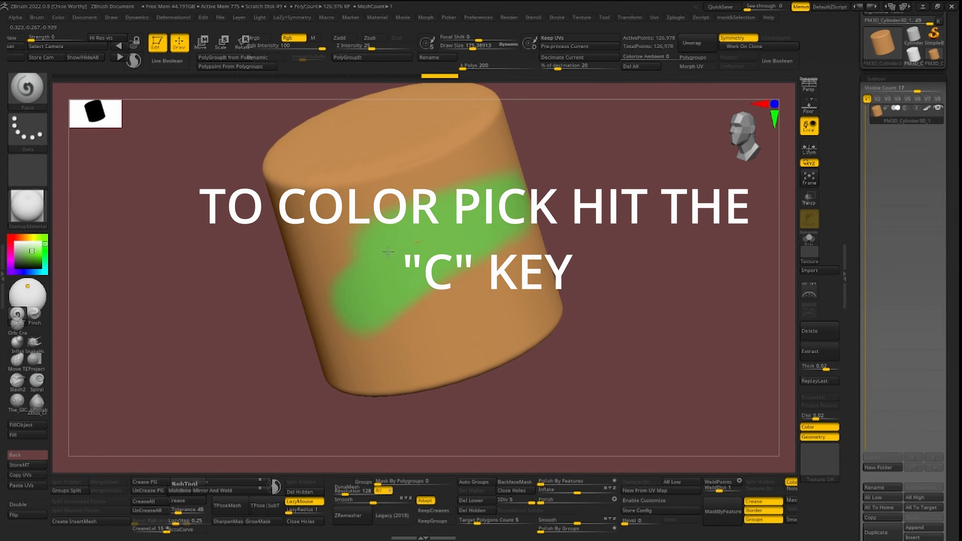
mouse_move(630, 172)
mouse_down()
mouse_move(629, 159)
mouse_move(625, 179)
mouse_up()
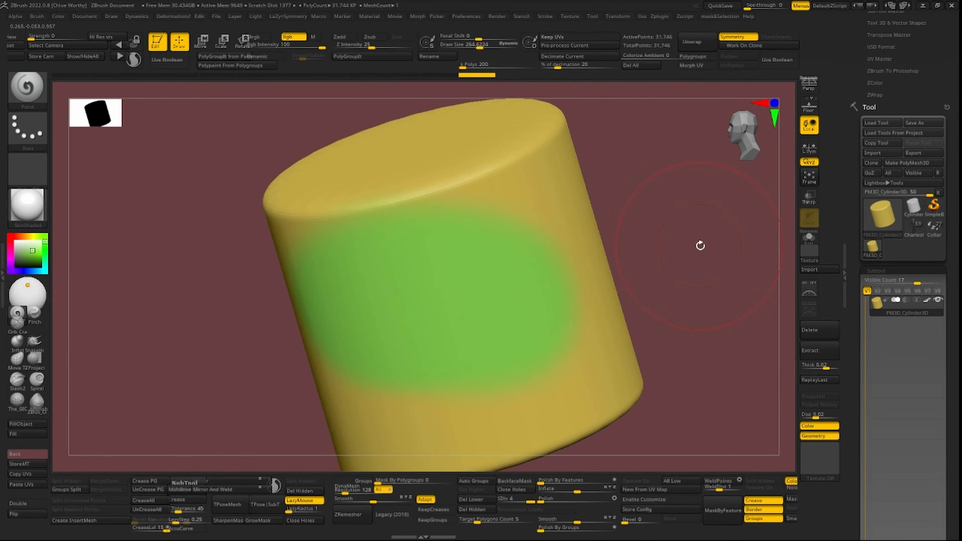
Pick the yellow base color from the cylinder and paint it over the green patch
drag(701, 245, 645, 260)
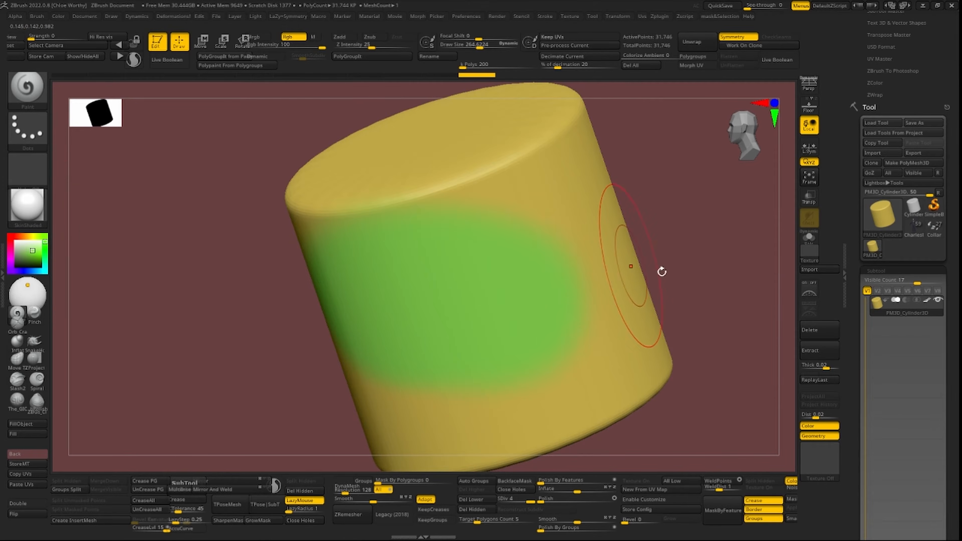
key(c)
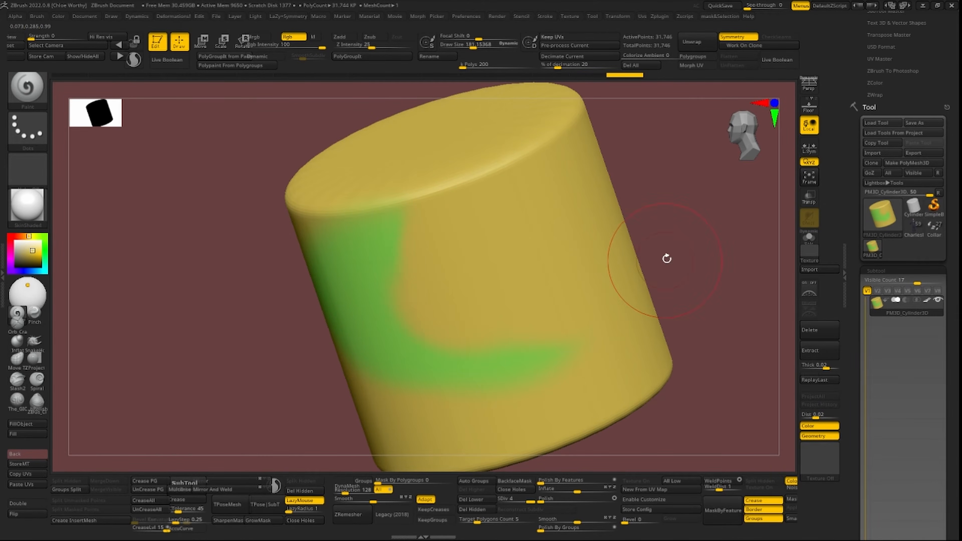
alt+drag(667, 259, 720, 323)
alt+drag(791, 340, 732, 266)
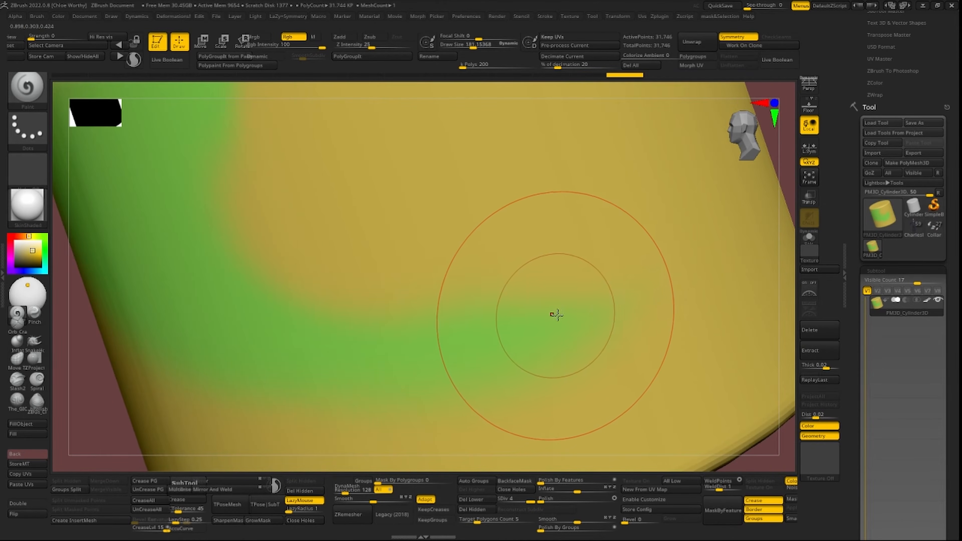
key(f)
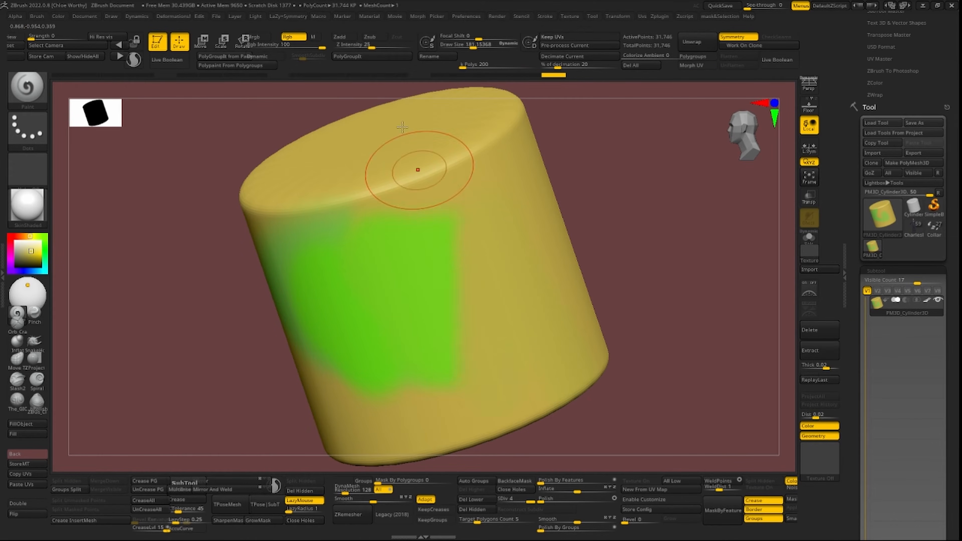
drag(403, 127, 449, 282)
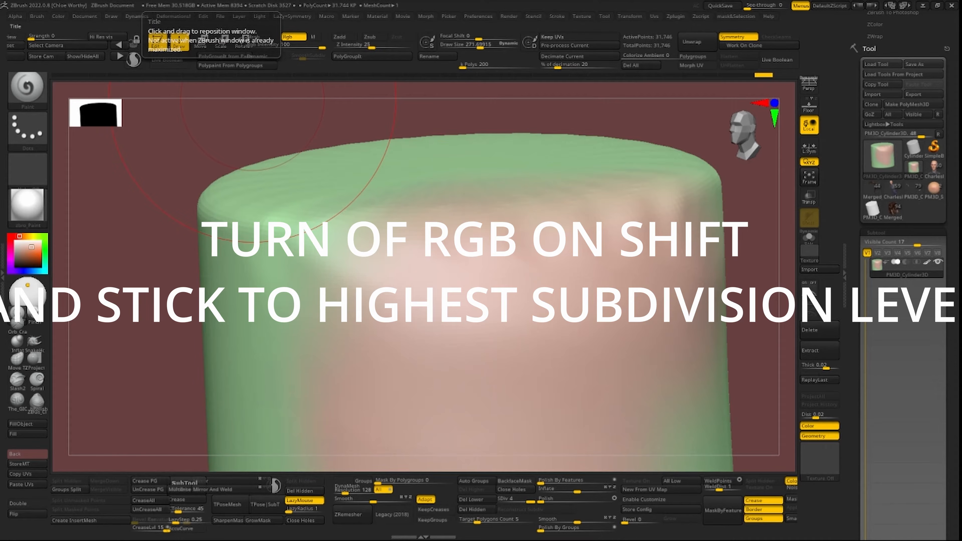
Turn off the Rgb channel for the Smooth brush
key(shift)
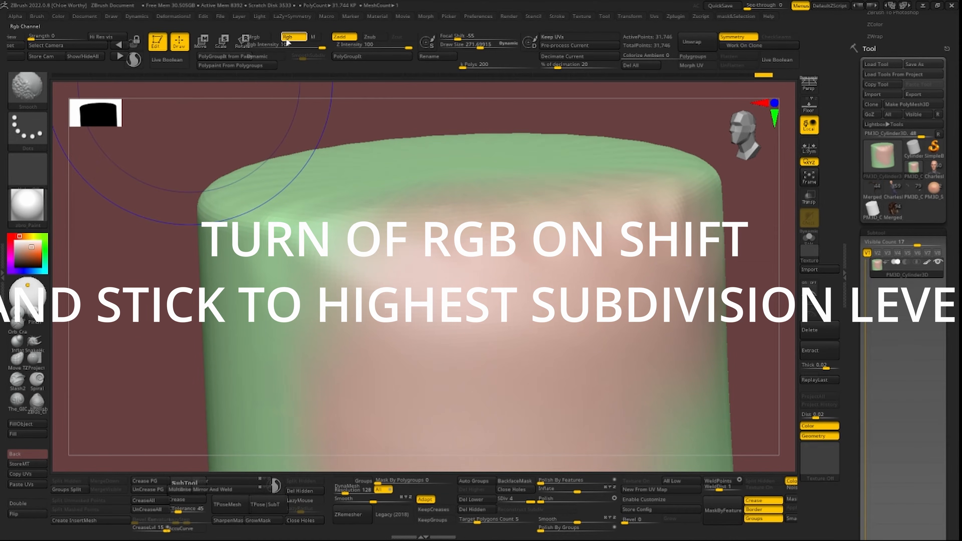
click(294, 40)
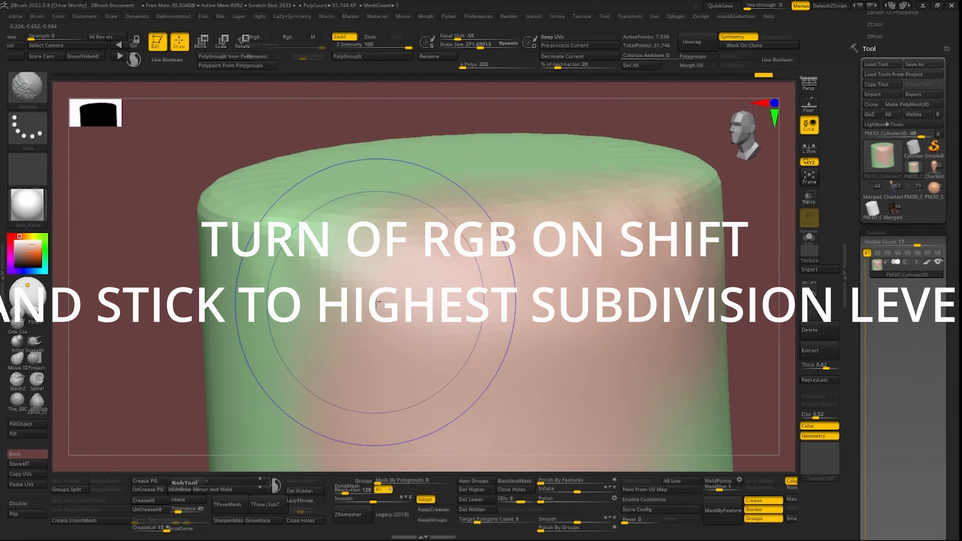
Smooth the cylinder's upper side at the lower subdivision levels down to 2, and return the mesh to level 4
key(shift+d)
key(shift+d)
mouse_move(375, 293)
shift+mouse_down()
mouse_move(369, 280)
mouse_move(296, 262)
shift+mouse_up()
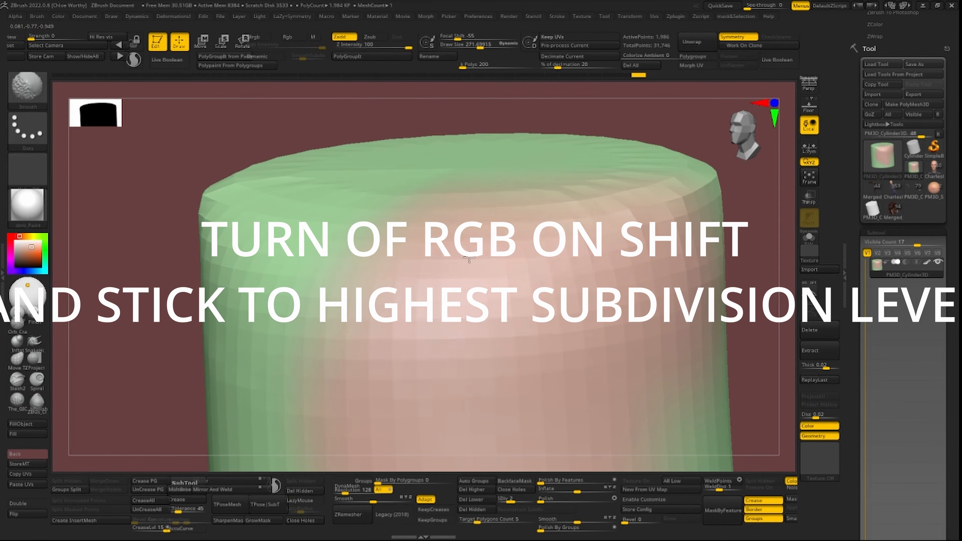
shift+drag(470, 259, 426, 245)
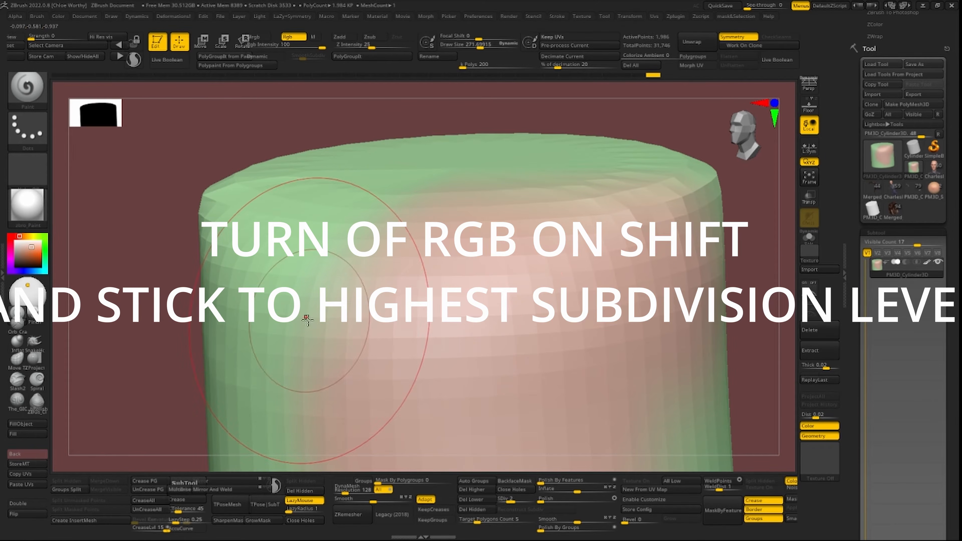
key(d)
alt+drag(141, 316, 139, 355)
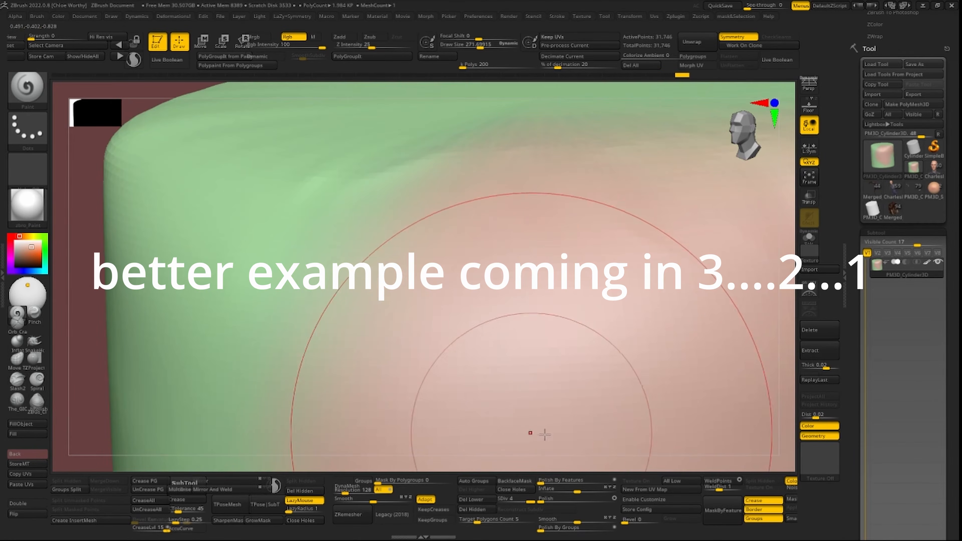
Choose a saturated blue and paint a large patch on the upper left of the pink cylinder's side
drag(217, 472, 97, 365)
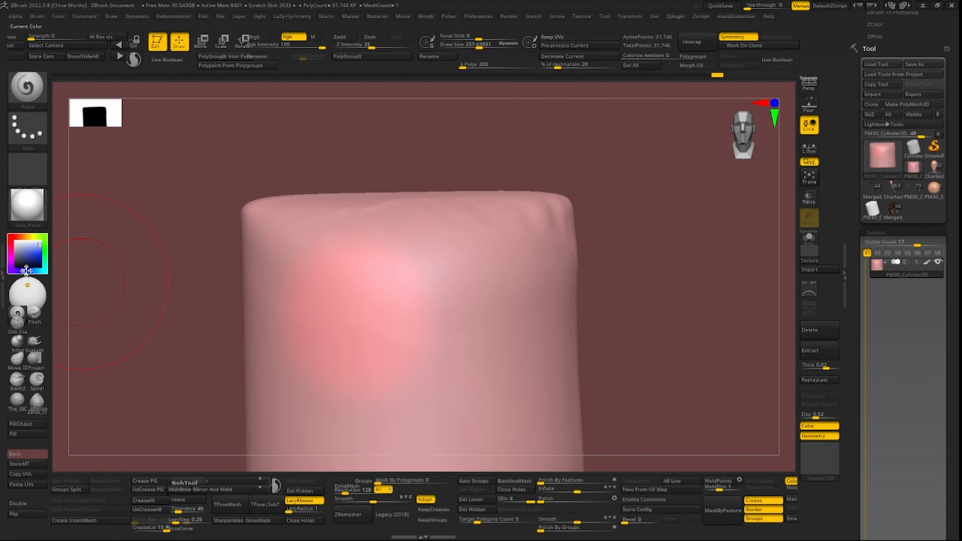
click(40, 253)
mouse_move(349, 337)
mouse_down()
mouse_move(417, 284)
mouse_move(328, 309)
mouse_move(341, 318)
mouse_move(559, 261)
mouse_move(641, 167)
mouse_up()
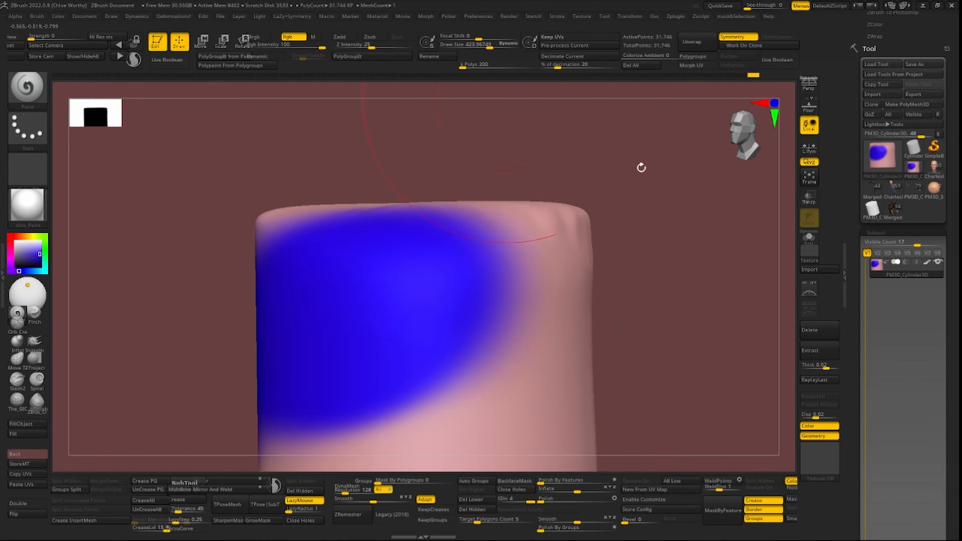
Paint a second blue patch on the cylinder's lower right at subdivision level 1, and return the mesh to level 4
key(shift+d)
key(shift+d)
key(shift+d)
alt+drag(654, 310, 599, 266)
drag(491, 371, 462, 424)
key(d)
key(d)
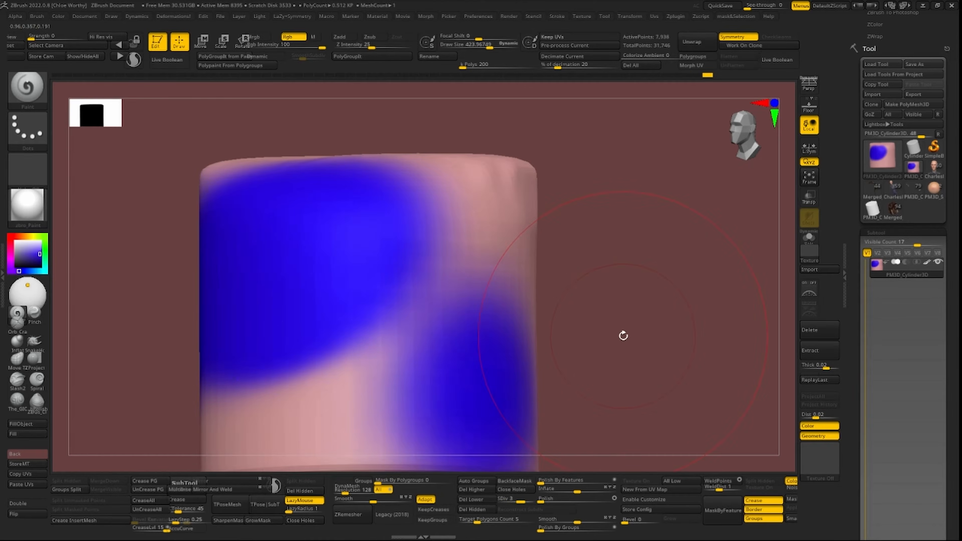
alt+drag(655, 319, 689, 351)
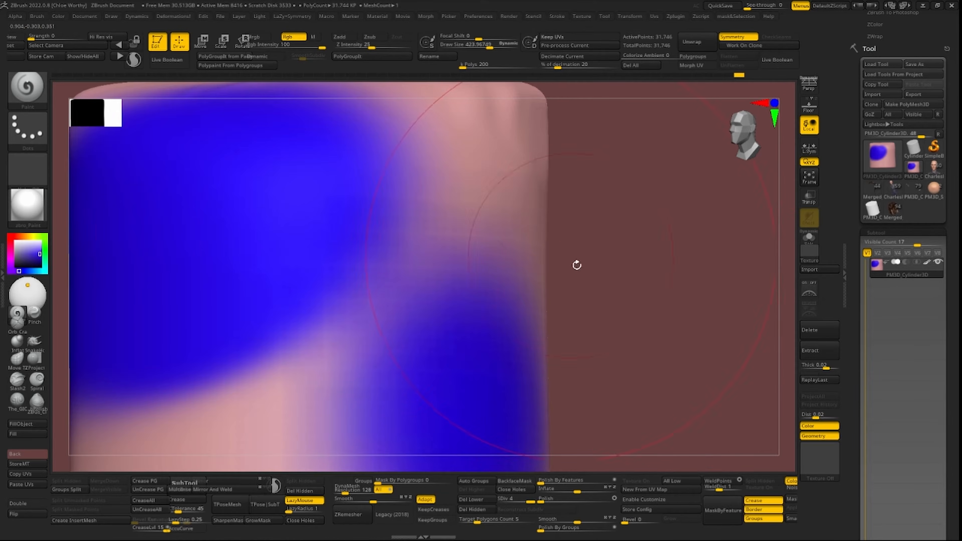
Smooth the cylinder's upper right side at subdivision level 1 with Rgb off, and raise the mesh back to level 4
mouse_move(577, 265)
alt+mouse_down()
mouse_move(612, 279)
mouse_move(604, 301)
alt+mouse_up()
key(shift+d)
key(shift+d)
key(shift+d)
shift+drag(511, 208, 461, 262)
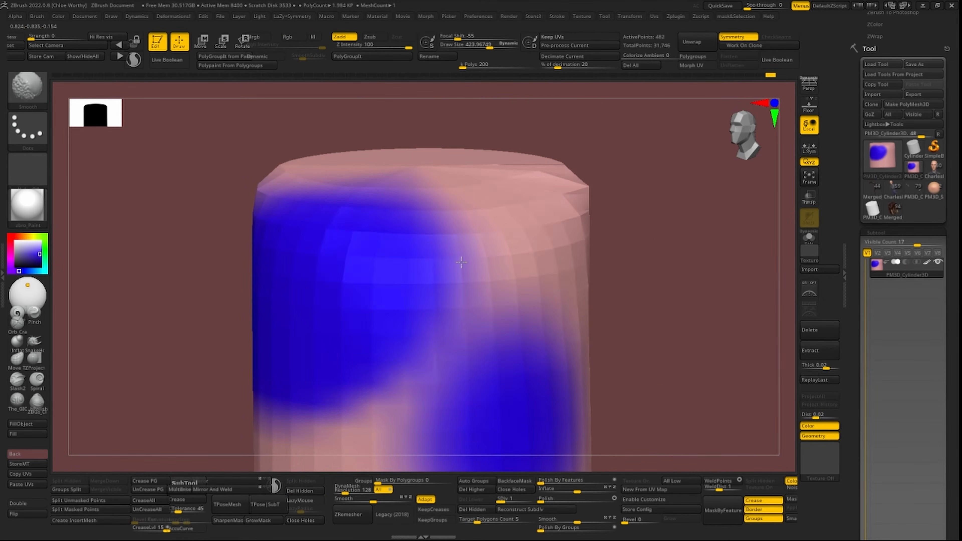
key(d)
key(d)
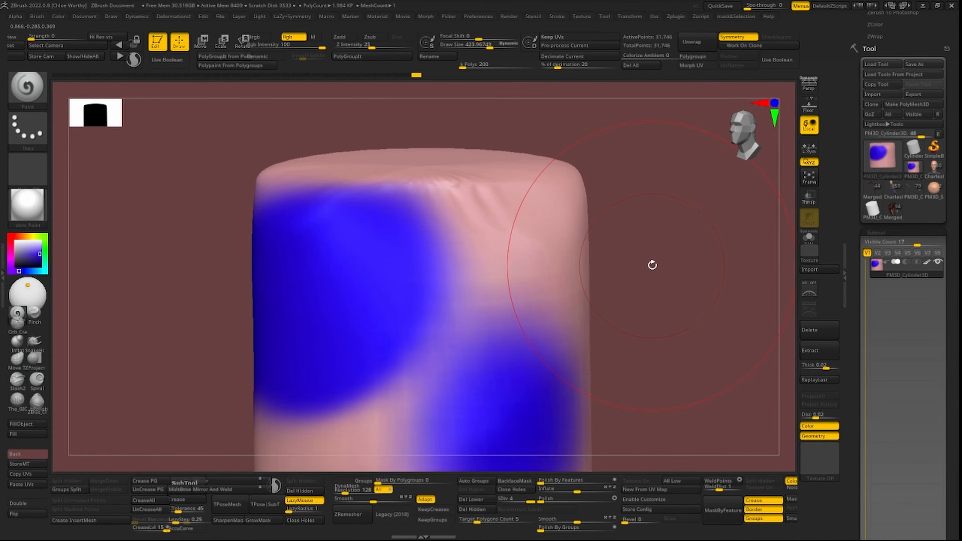
Smooth the area between the two blue patches once more at a lower subdivision level, keeping the Smooth brush's Rgb off
key(shift)
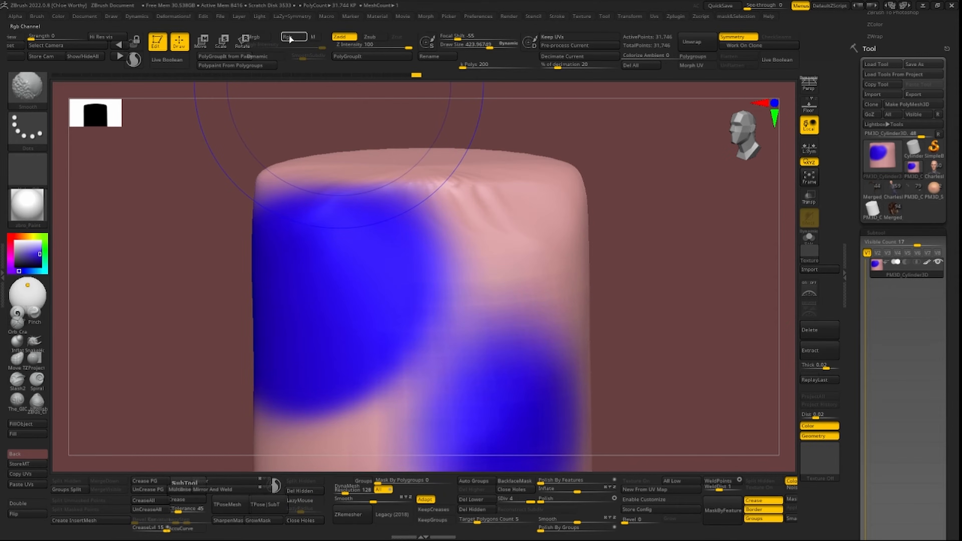
key(shift+d)
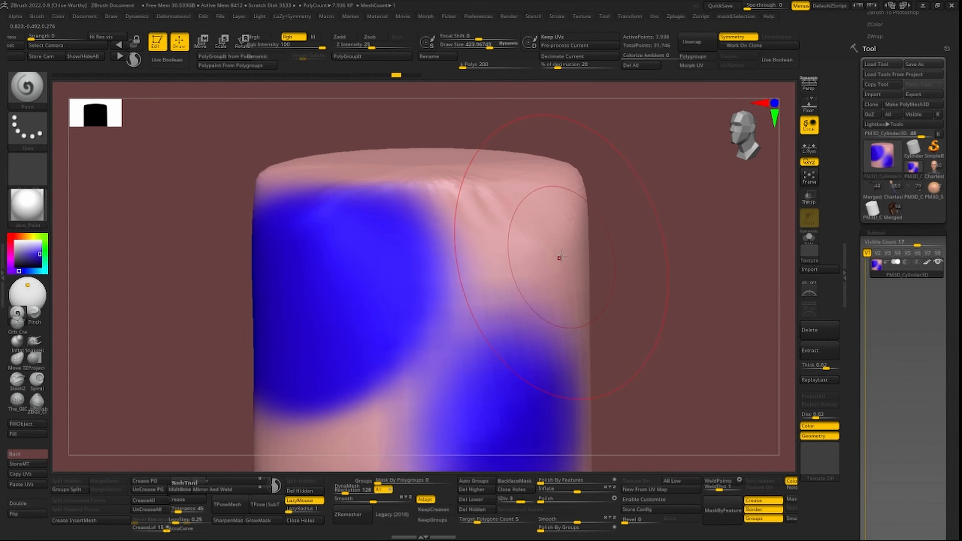
key(shift+d)
mouse_move(554, 199)
shift+mouse_down()
mouse_move(396, 301)
mouse_move(477, 291)
shift+mouse_up()
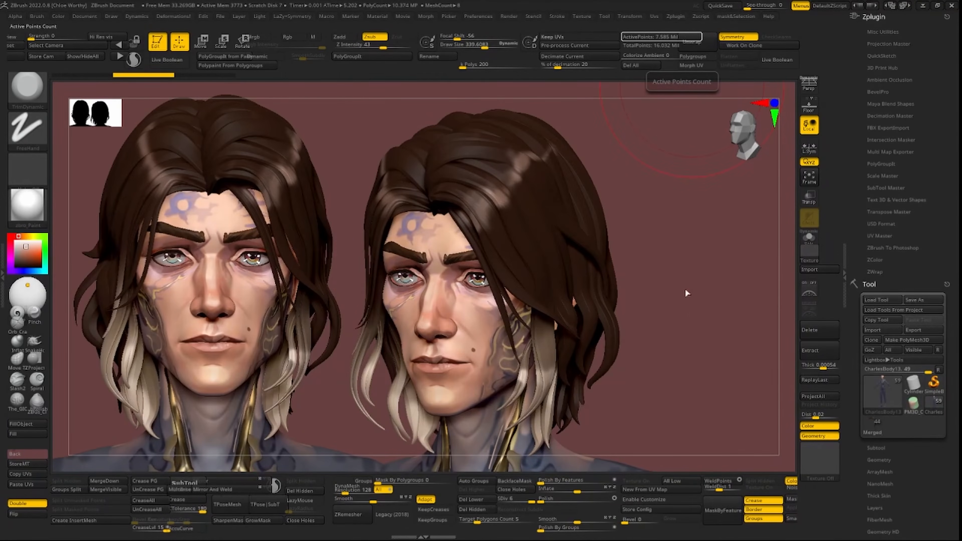
Reduce the brush's draw size on the character head model
key(s)
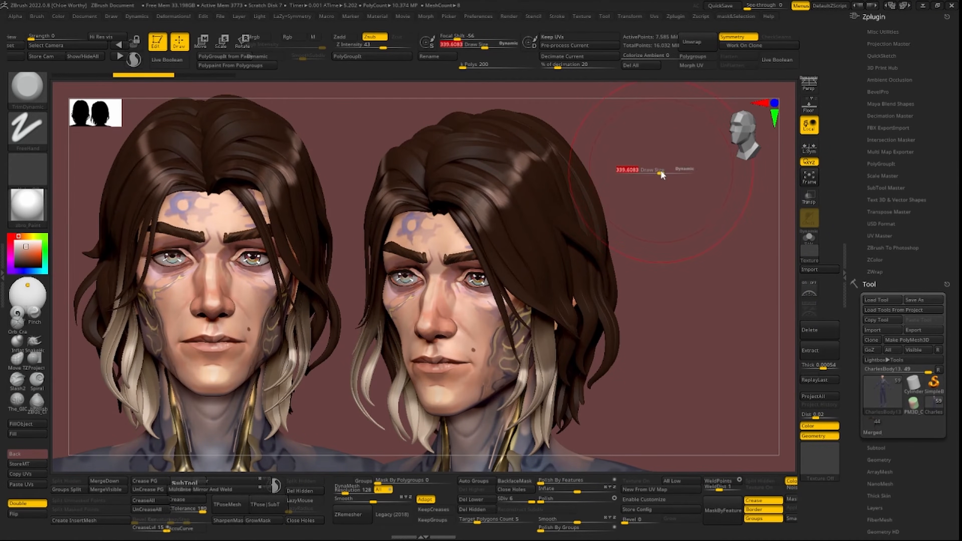
click(647, 171)
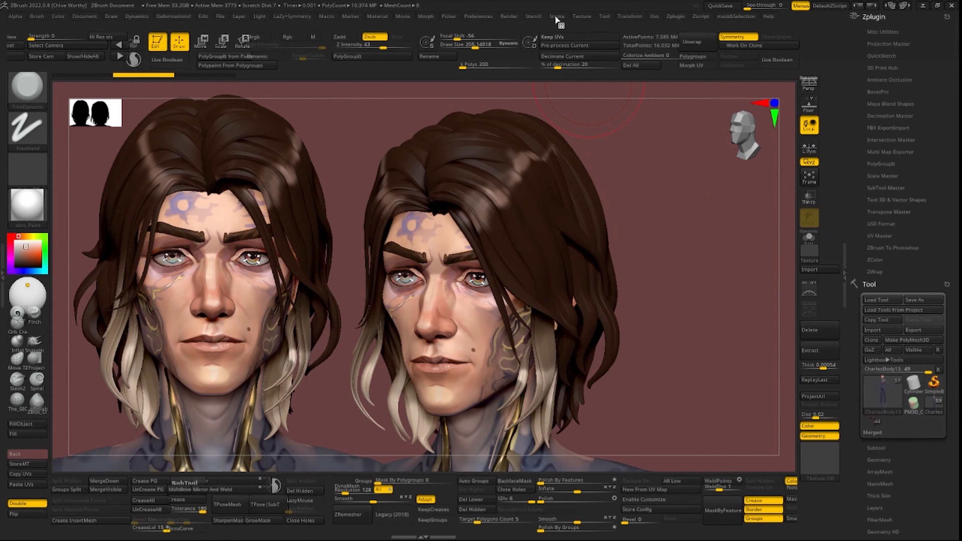
Import the Viktor reference JPG from the Desktop as a texture
click(582, 16)
click(599, 74)
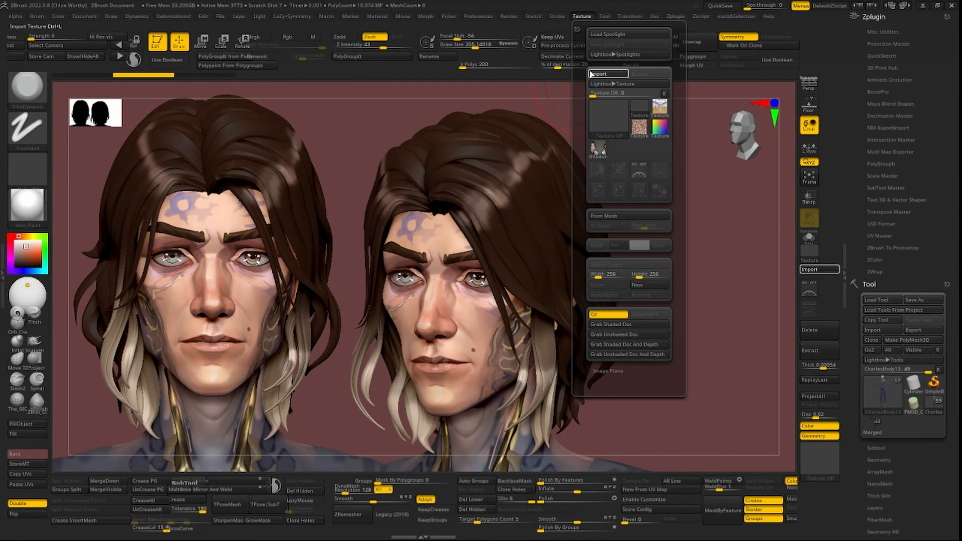
click(570, 211)
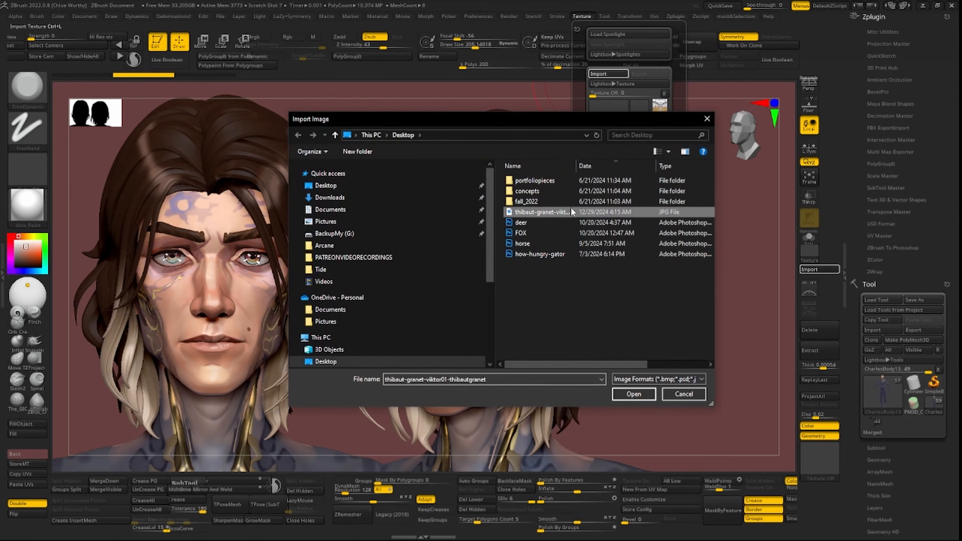
double_click(572, 209)
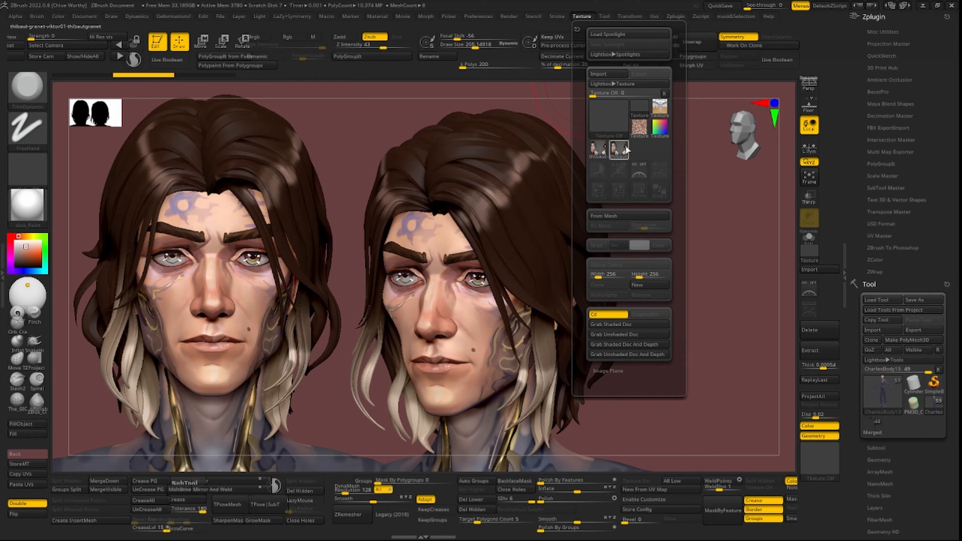
Add the imported Viktor image to Spotlight and raise its opacity until it fully covers the model
click(582, 16)
click(605, 150)
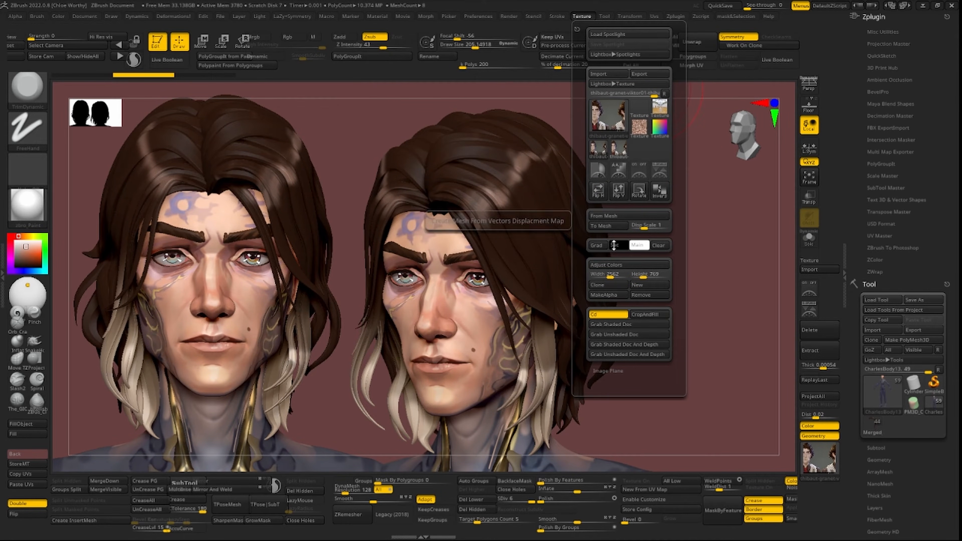
click(652, 166)
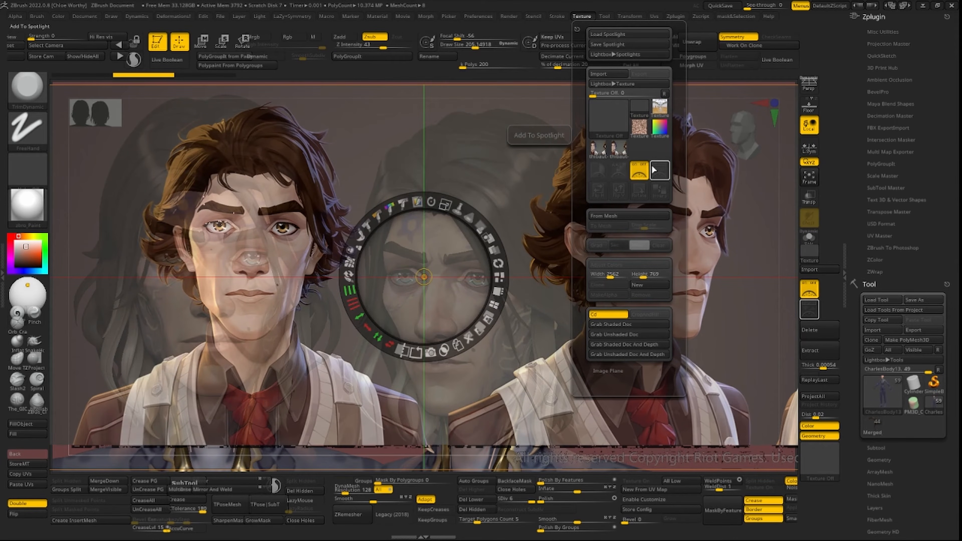
drag(481, 227, 406, 327)
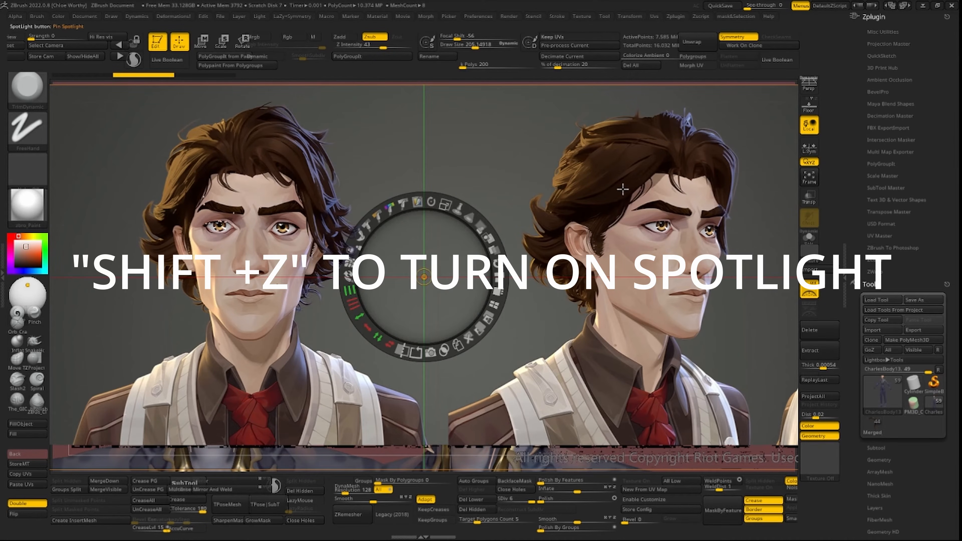
Hide the Spotlight reference image and bring it back together with its control dial
key(shift)
key(shift+z)
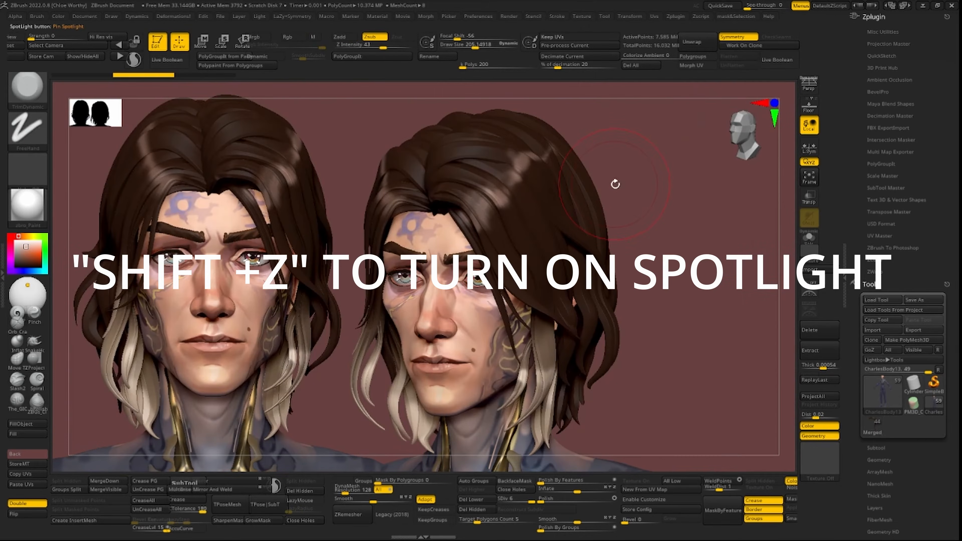
key(shift+z)
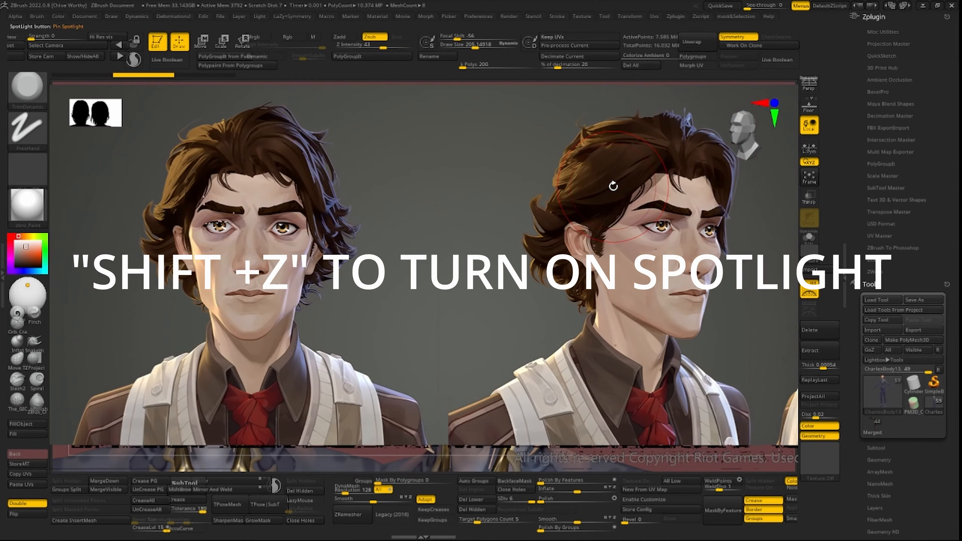
key(shift+z)
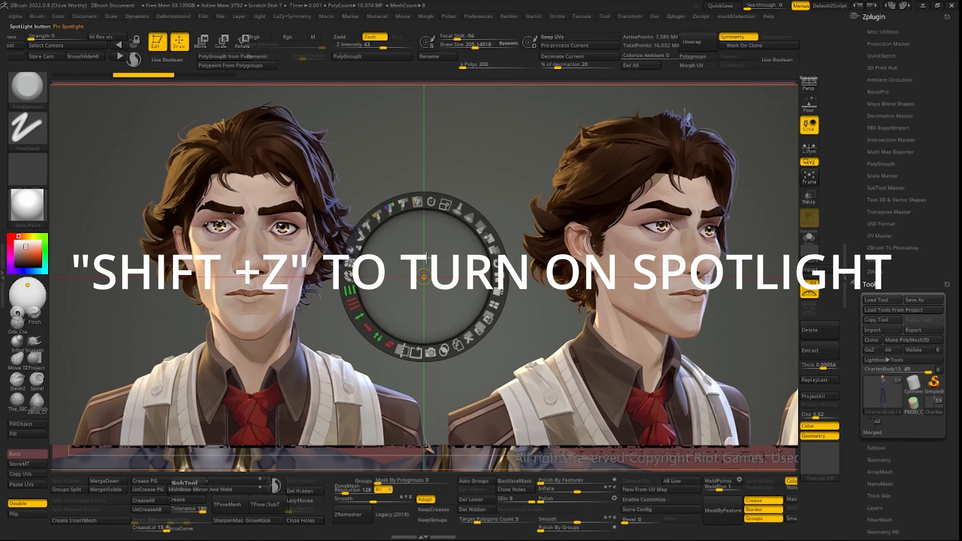
Toggle the Spotlight reference off and on over the model to compare both, ending with the reference shown
key(shift+z)
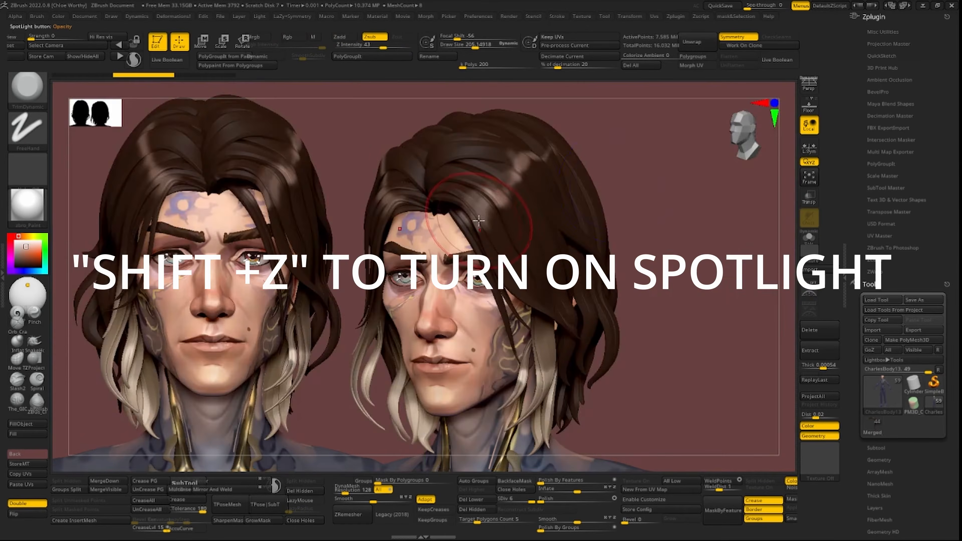
key(shift+z)
key(shift+z)
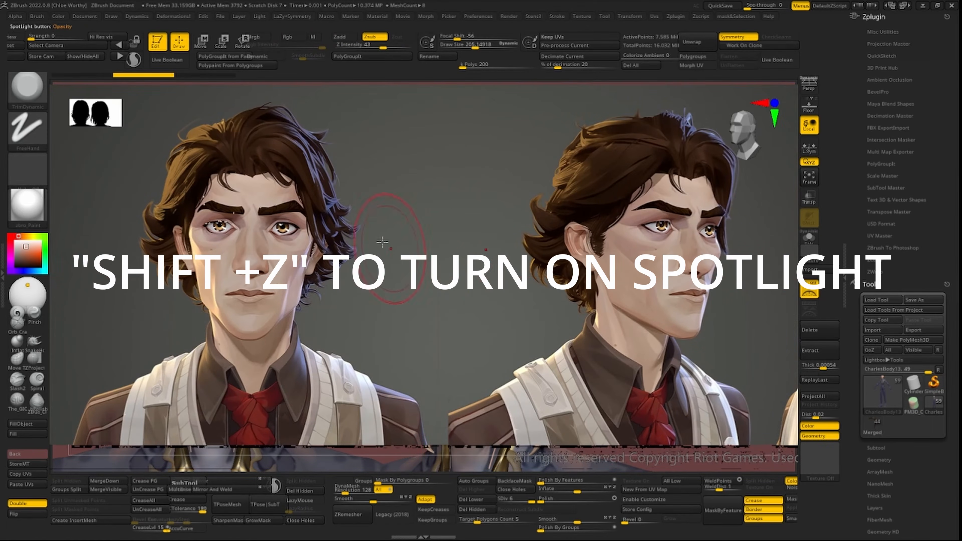
key(shift+z)
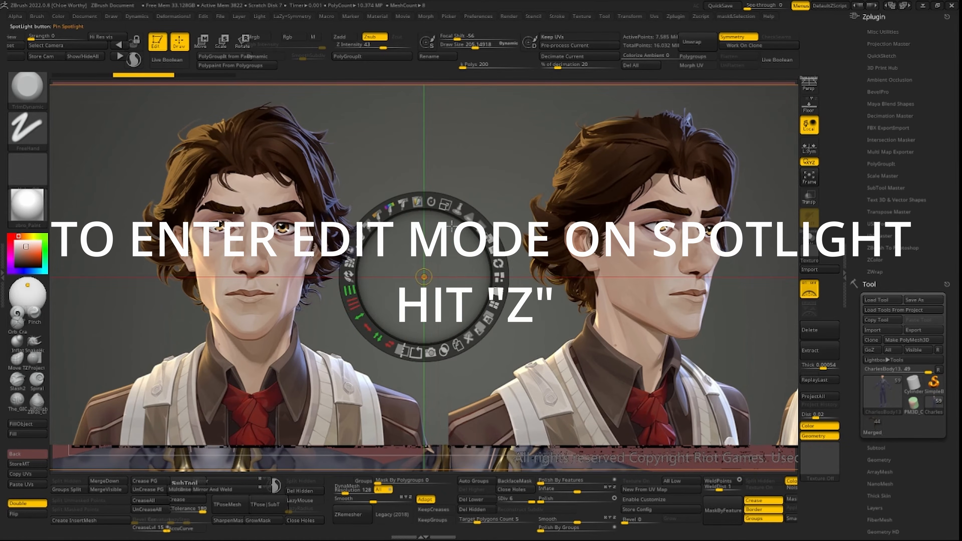
Toggle Spotlight's edit mode, enlarge the reference around the front-view face, and sample colors from it
key(z)
key(z)
drag(446, 207, 406, 269)
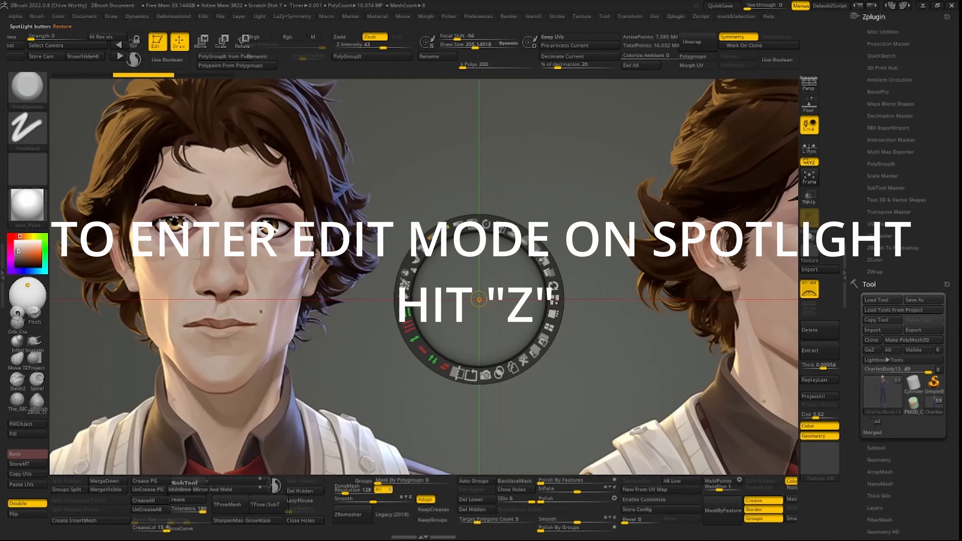
key(c)
key(c)
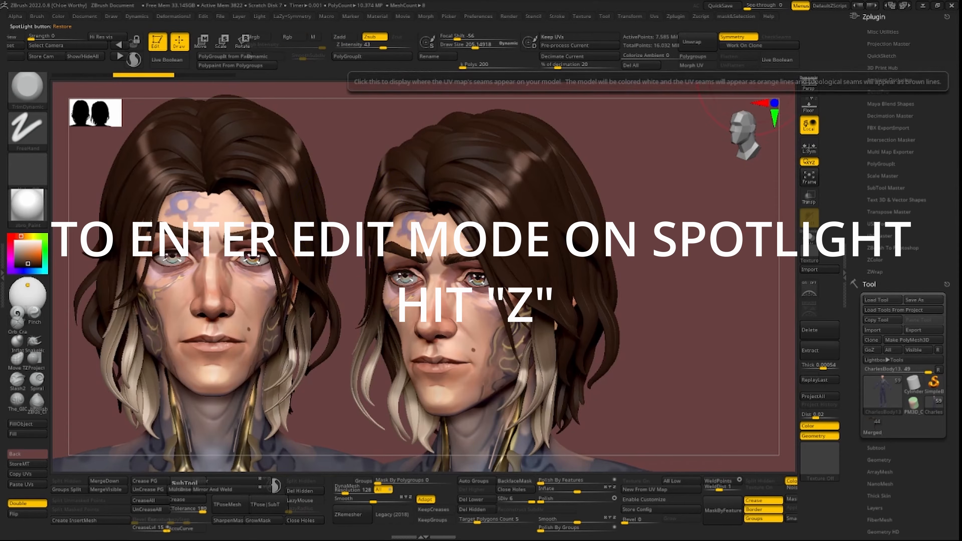
Reposition the reference to show both portraits, sample a color from the front-view face, and choose the Paint brush
drag(715, 312, 716, 302)
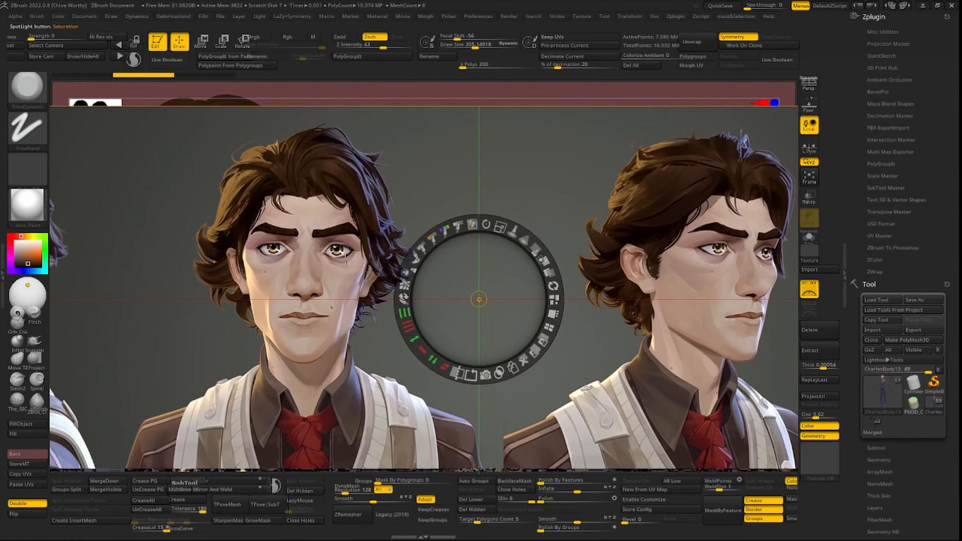
key(c)
click(14, 317)
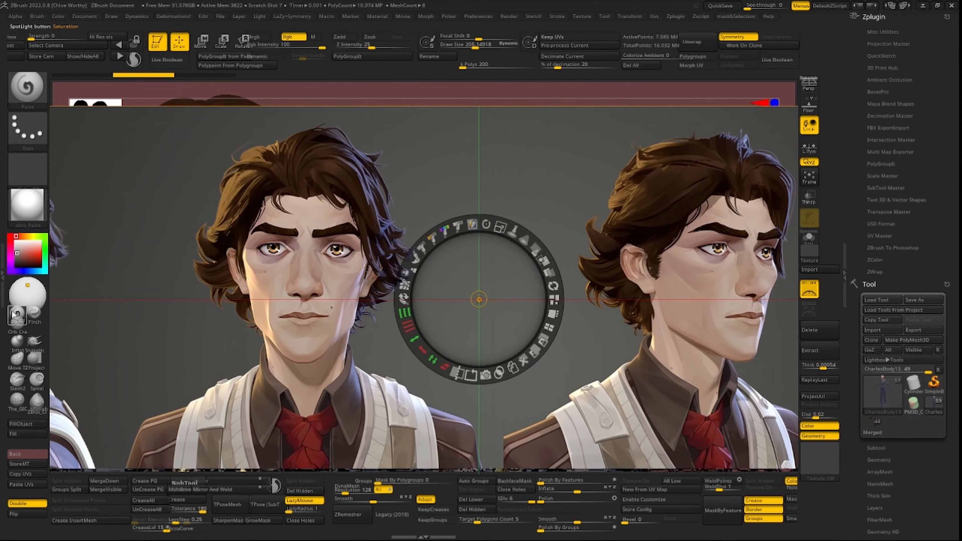
Hide the Spotlight reference, select the character's body subtool, and set the draw size to about 65
key(shift+z)
alt+click(507, 309)
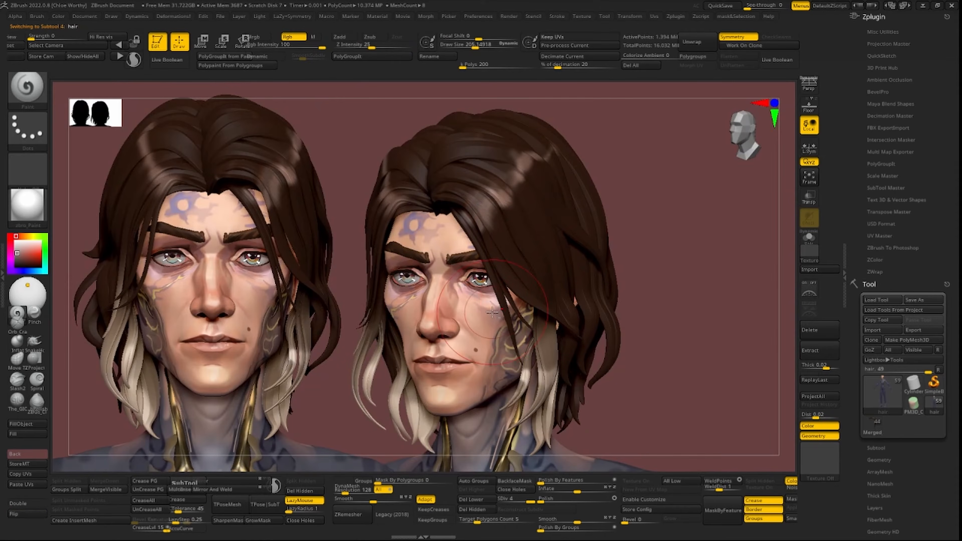
alt+click(491, 312)
mouse_move(630, 262)
mouse_down()
mouse_move(653, 253)
mouse_move(724, 290)
mouse_move(768, 233)
mouse_move(756, 299)
mouse_move(699, 263)
mouse_up()
key(s)
click(685, 266)
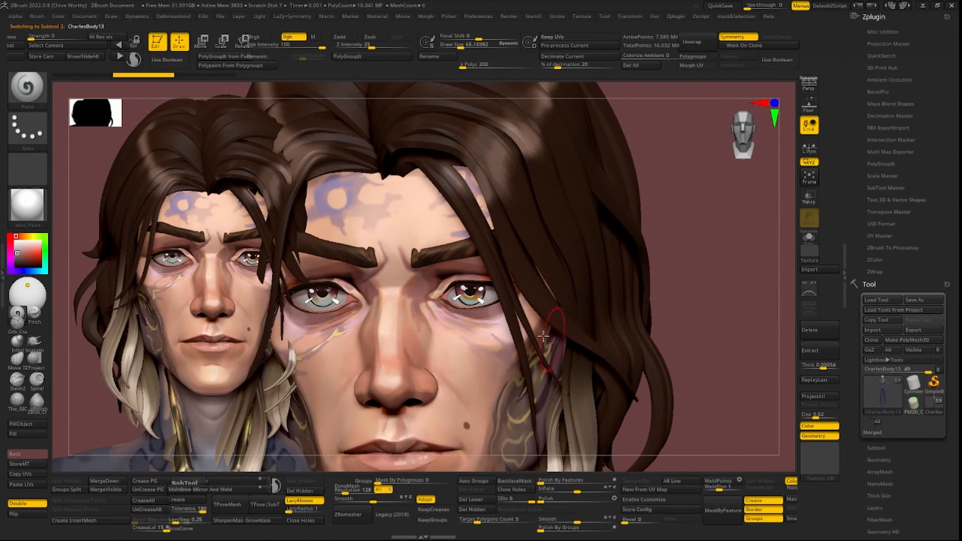
Try painting the sampled color across the cheeks, clear the leftover canvas imagery, and undo the stroke
drag(505, 329, 478, 358)
mouse_move(742, 206)
alt+mouse_down()
mouse_move(732, 208)
mouse_move(728, 273)
alt+mouse_up()
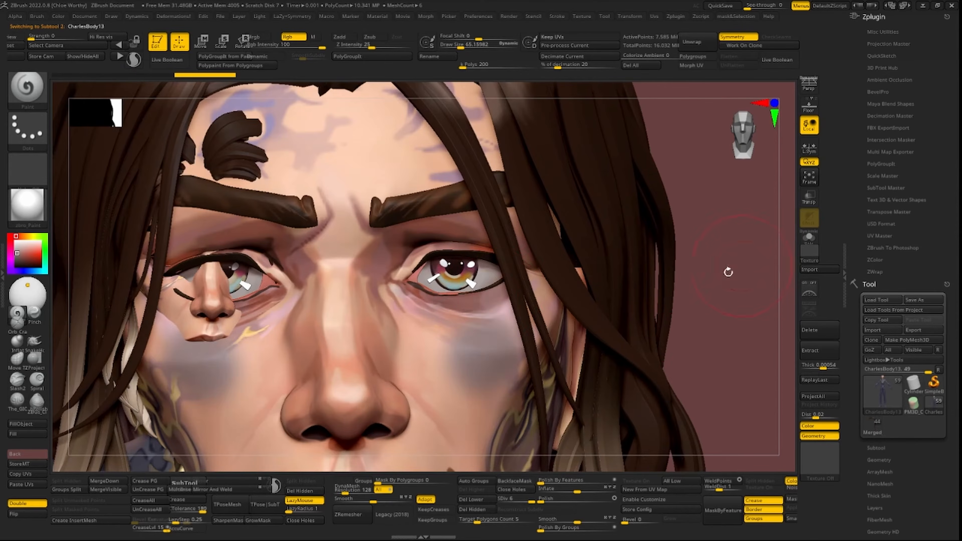
key(ctrl+n)
key(ctrl+z)
Set the draw size to about 35, try a paint stroke under the eyes, and undo it
key(s)
click(492, 300)
drag(511, 303, 497, 324)
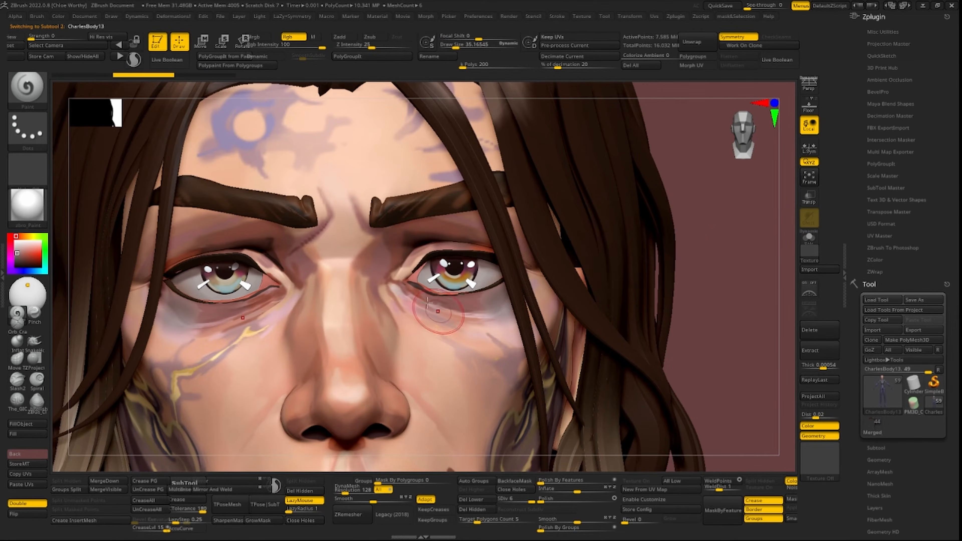
key(ctrl+z)
Isolate the head and shoulders by hiding the lower part of the body mesh, and frame the head
alt+drag(739, 264, 618, 247)
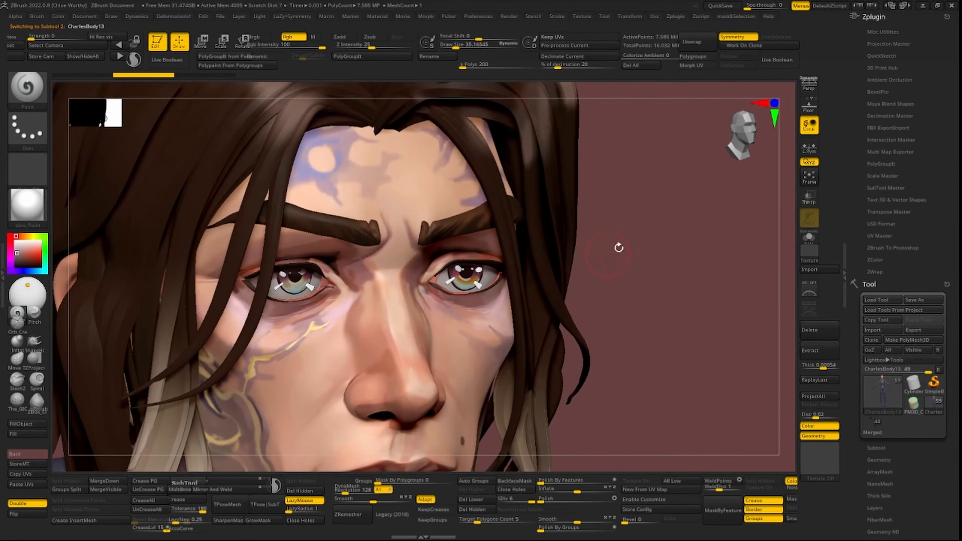
alt+drag(697, 252, 741, 289)
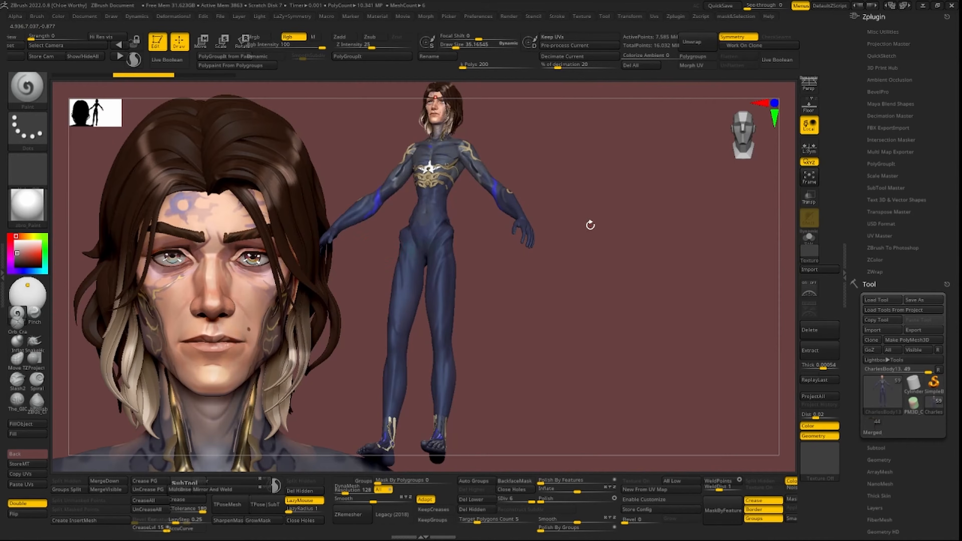
mouse_move(591, 224)
mouse_down()
mouse_move(591, 185)
mouse_move(534, 139)
mouse_move(408, 219)
mouse_move(524, 125)
mouse_up()
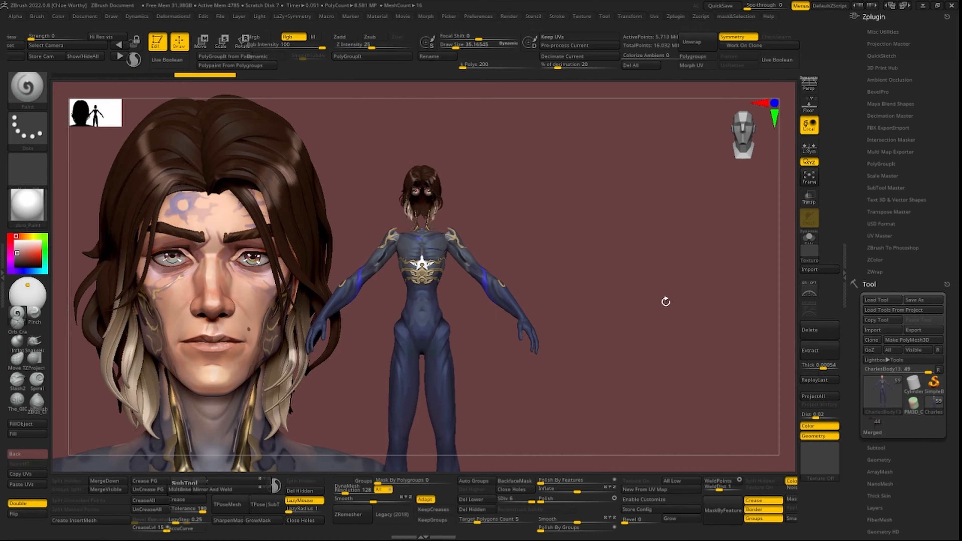
key(ctrl+shift)
ctrl+shift+drag(635, 219, 656, 223)
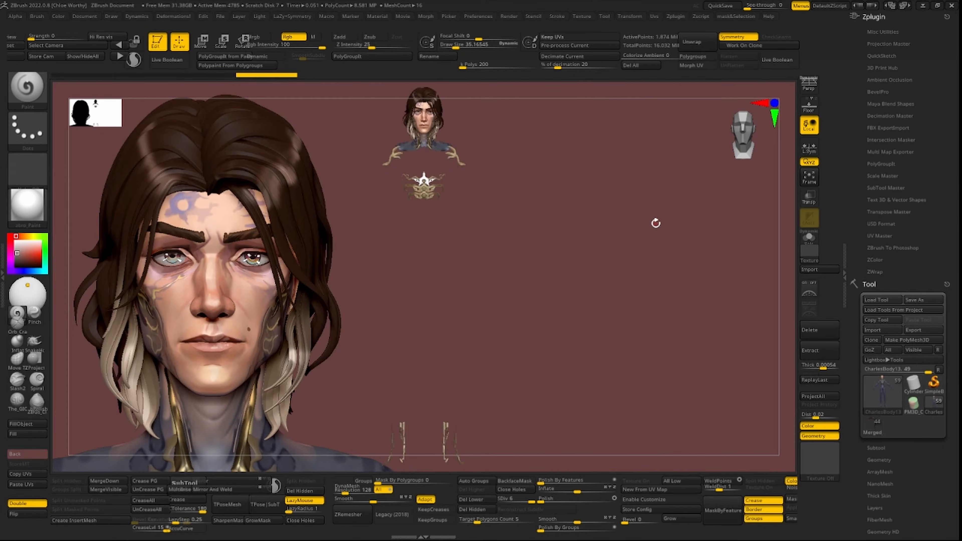
key(f)
alt+drag(668, 190, 684, 252)
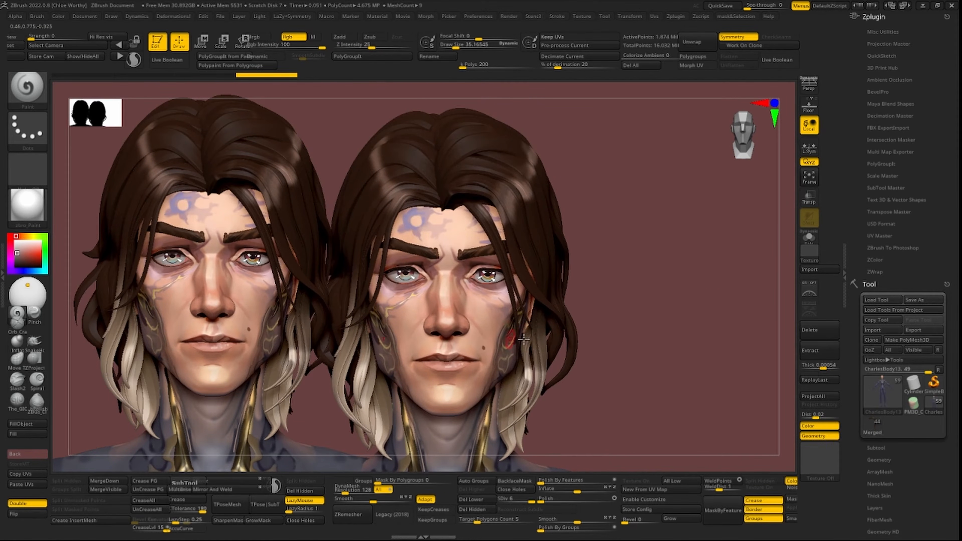
Set the draw size to about 109, toggle the Spotlight reference, and choose a light orange skin tone in the color picker
mouse_move(616, 322)
mouse_down()
mouse_move(639, 303)
mouse_move(669, 305)
mouse_move(644, 336)
mouse_move(641, 324)
mouse_up()
key(s)
key(c)
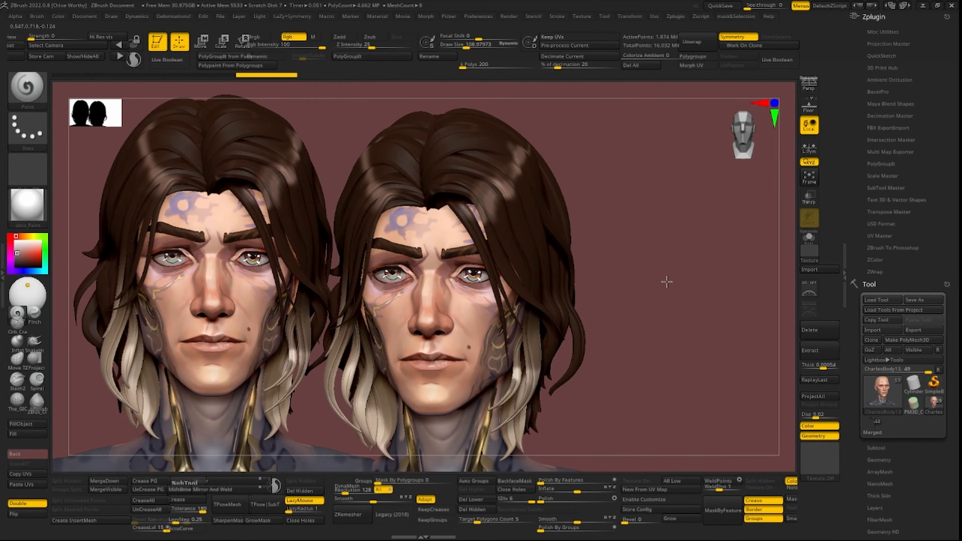
key(shift+z)
key(shift+z)
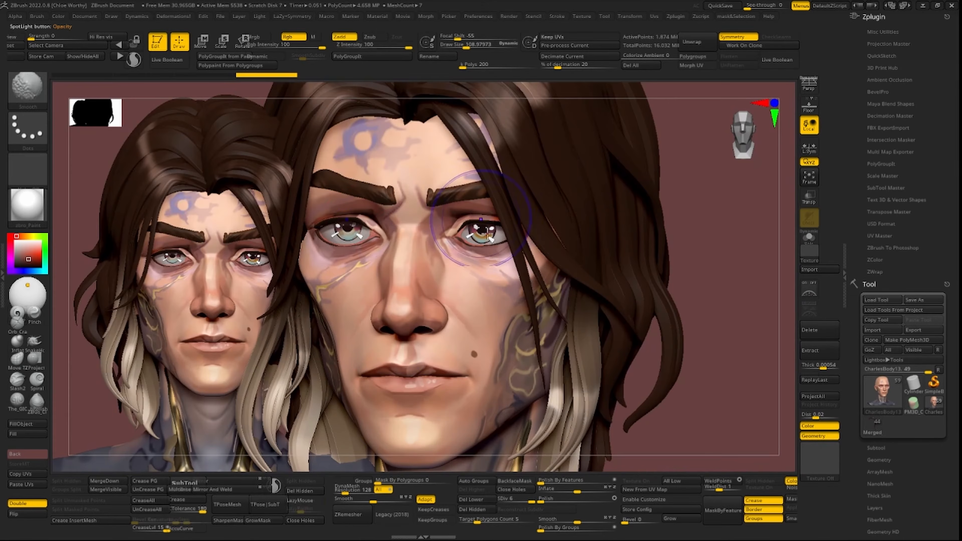
shift+drag(665, 265, 684, 264)
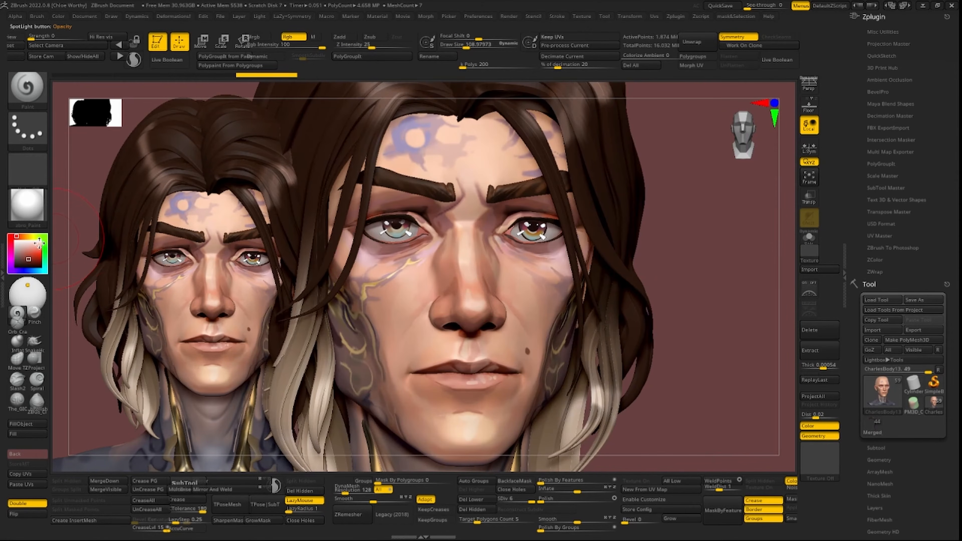
mouse_move(23, 249)
mouse_down()
mouse_move(37, 237)
mouse_move(21, 236)
mouse_up()
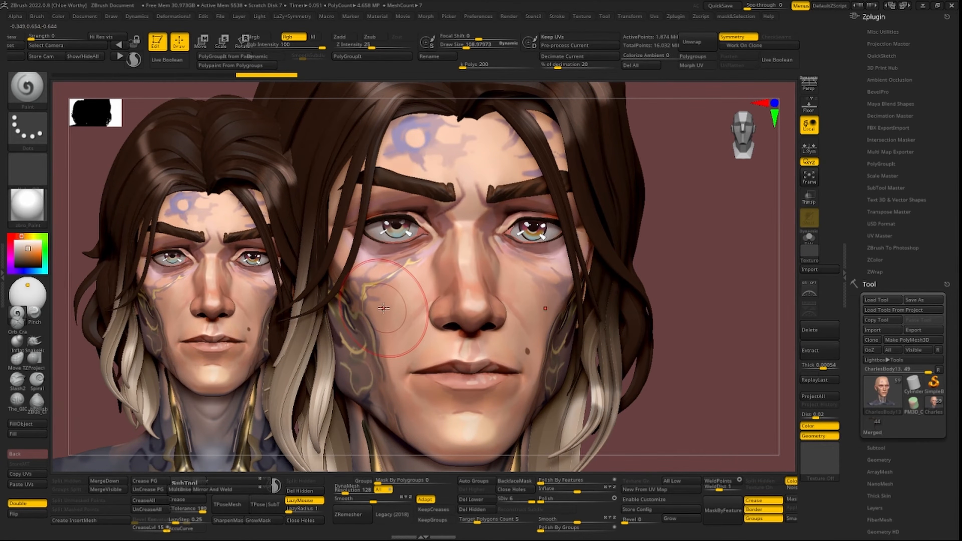
Show the Spotlight reference in edit mode, reposition it on the front-view face, and sample a color from it
key(shift+z)
key(z)
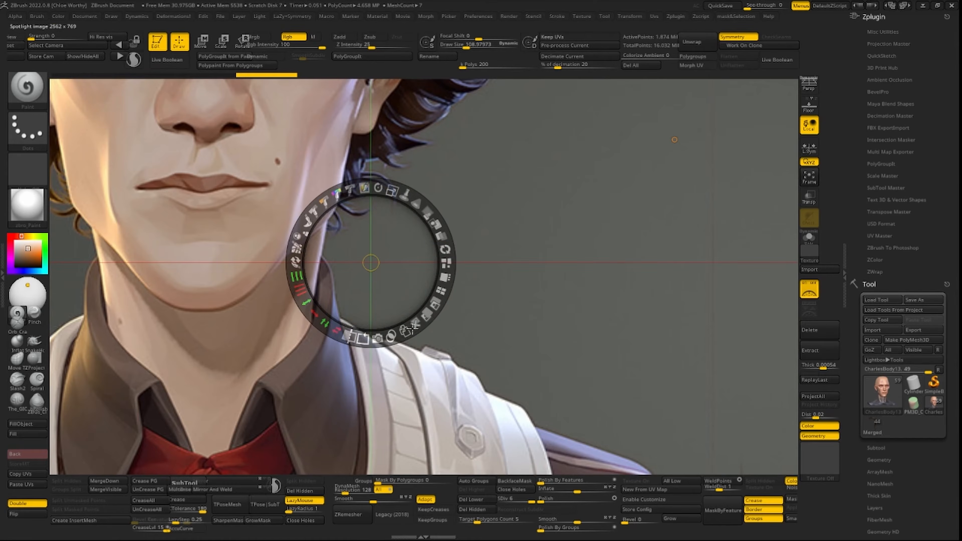
drag(418, 251, 445, 370)
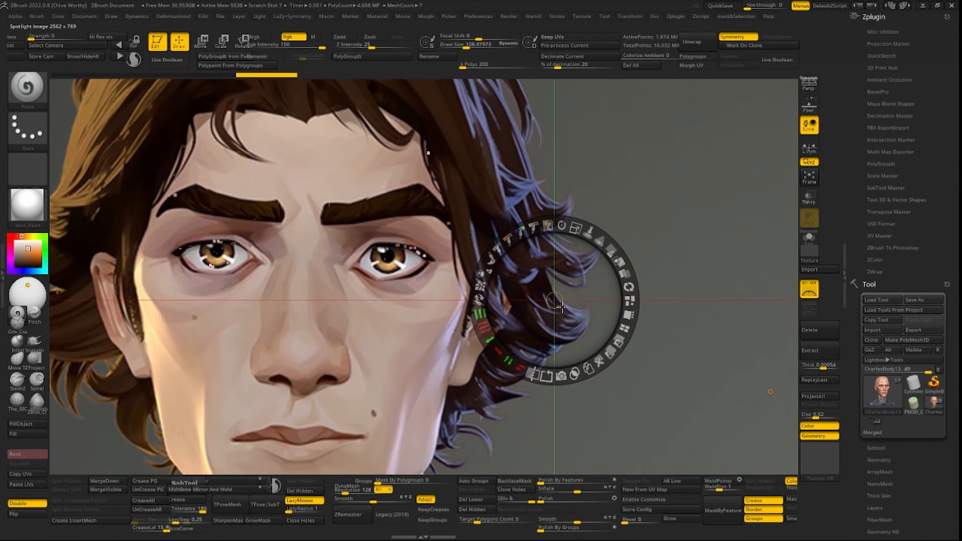
key(c)
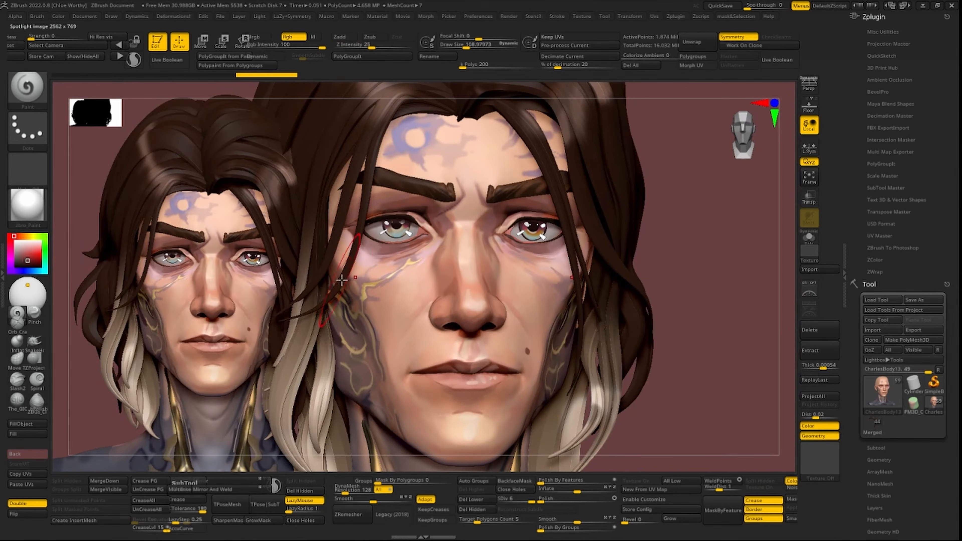
Try a stroke of the sampled color on the cheek, undo it, and set the draw size to about 88
mouse_move(353, 265)
mouse_down()
mouse_move(375, 306)
mouse_move(362, 297)
mouse_up()
key(ctrl+z)
key(s)
drag(591, 329, 688, 244)
Lower the Spotlight reference's opacity so the model shows through outside edit mode, and reduce the brush's draw size
mouse_move(700, 202)
mouse_down()
mouse_move(699, 146)
mouse_move(355, 81)
mouse_up()
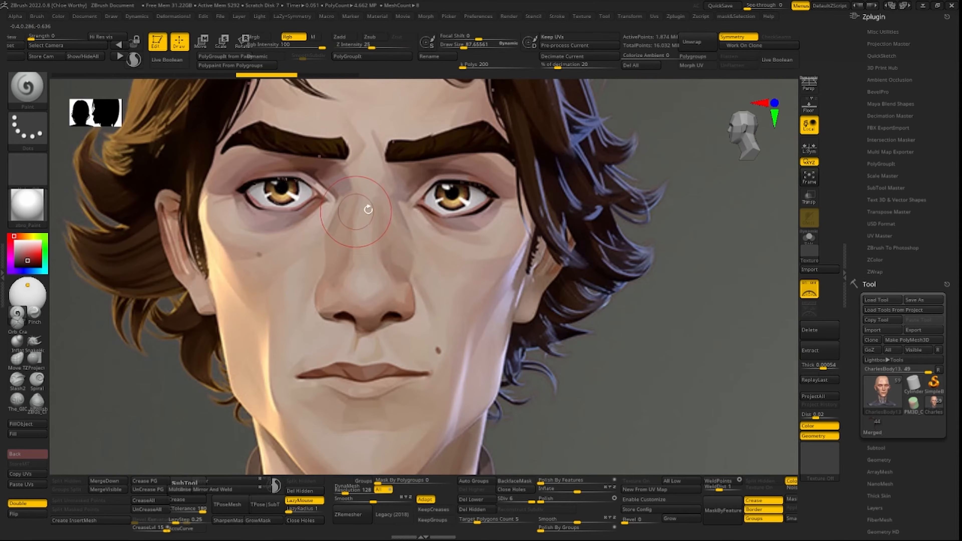
key(shift+z)
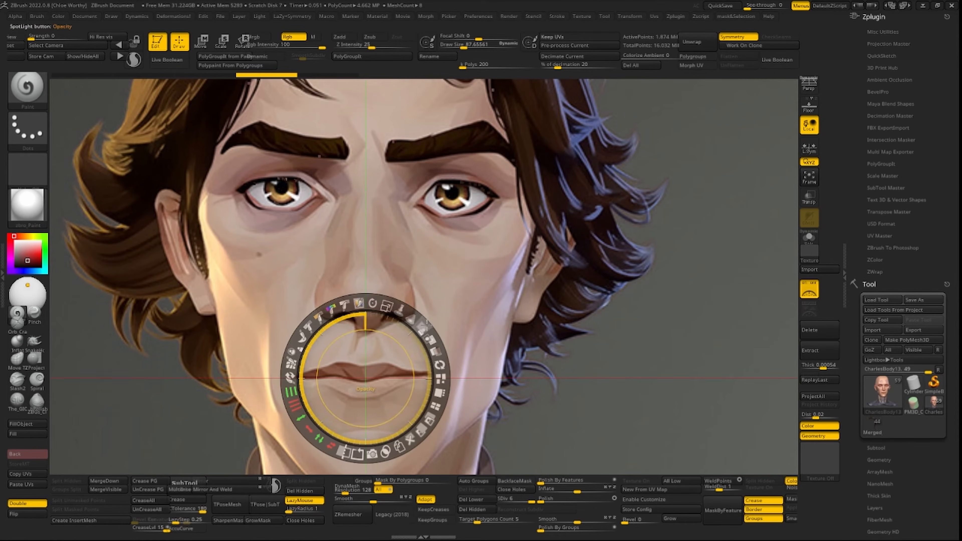
drag(398, 315, 392, 312)
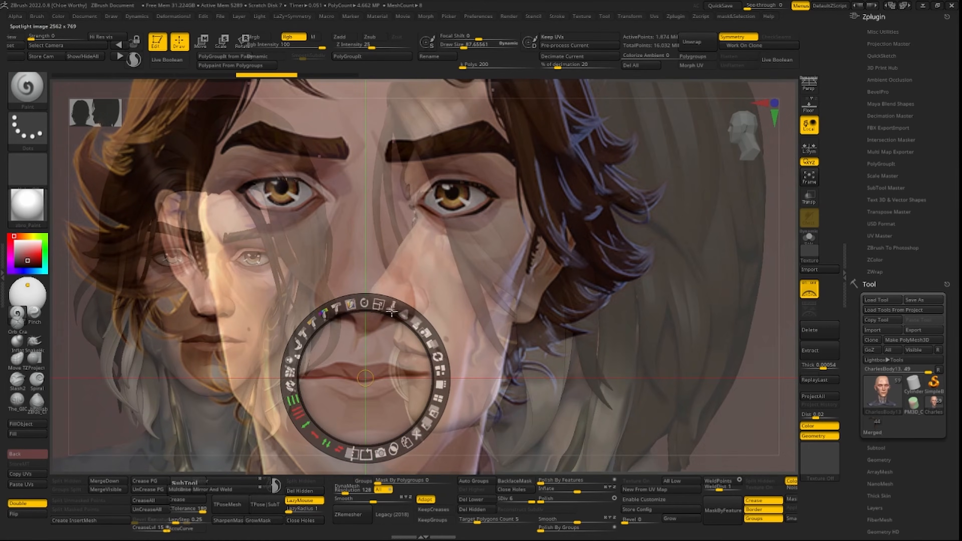
key(z)
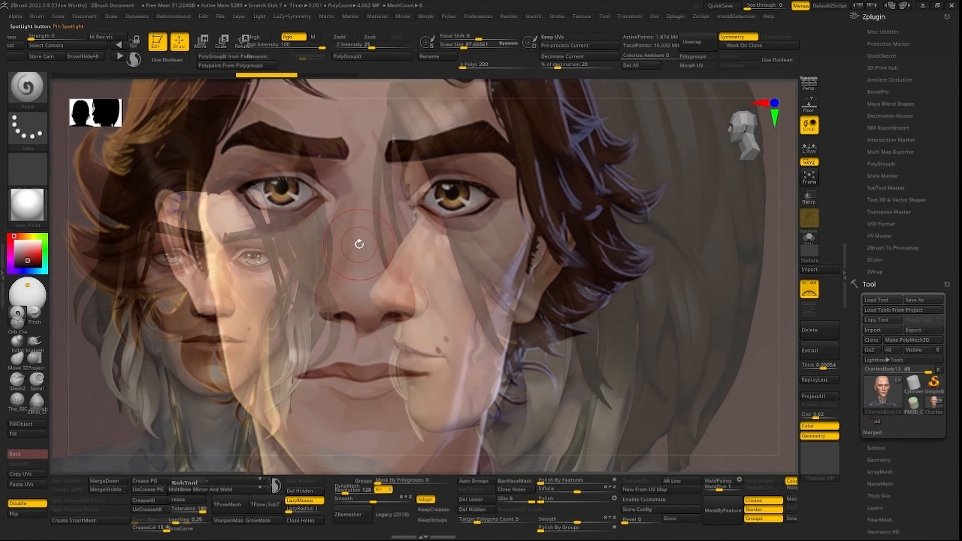
drag(354, 244, 382, 231)
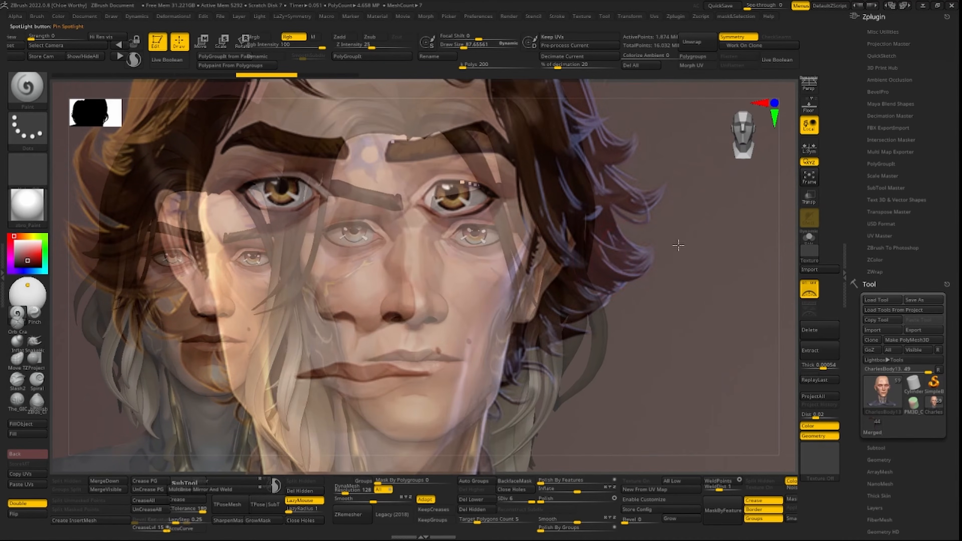
key(s)
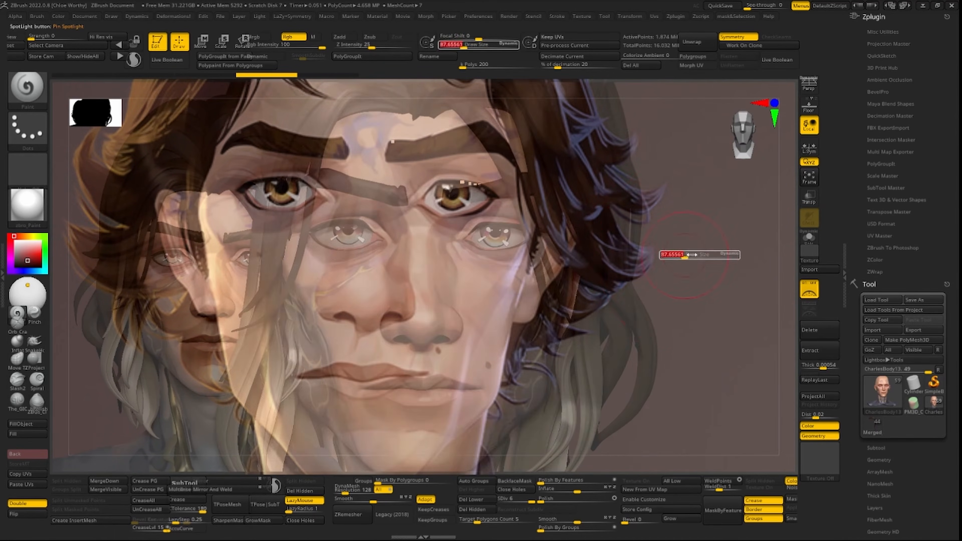
click(667, 254)
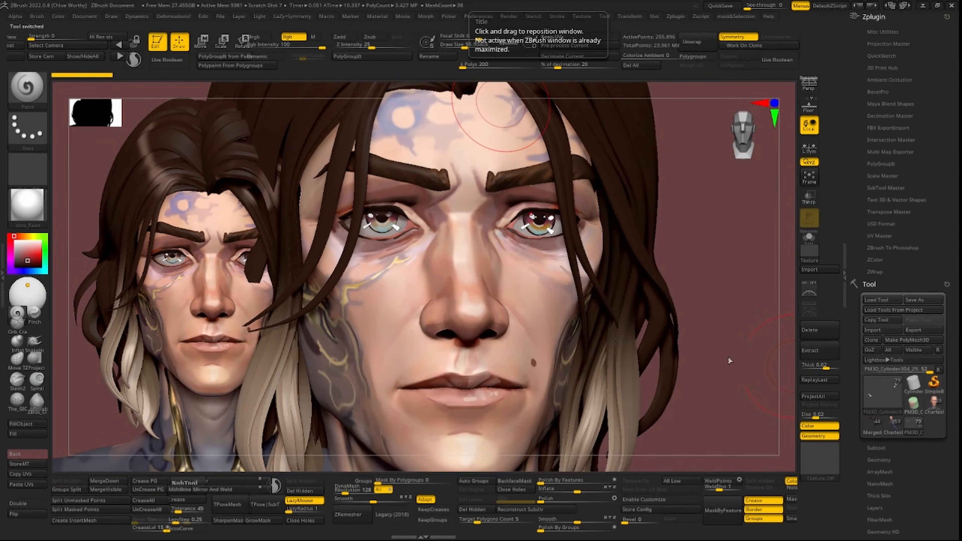
Switch the active tool back to the character's body and open its Polypaint settings
drag(734, 328, 704, 325)
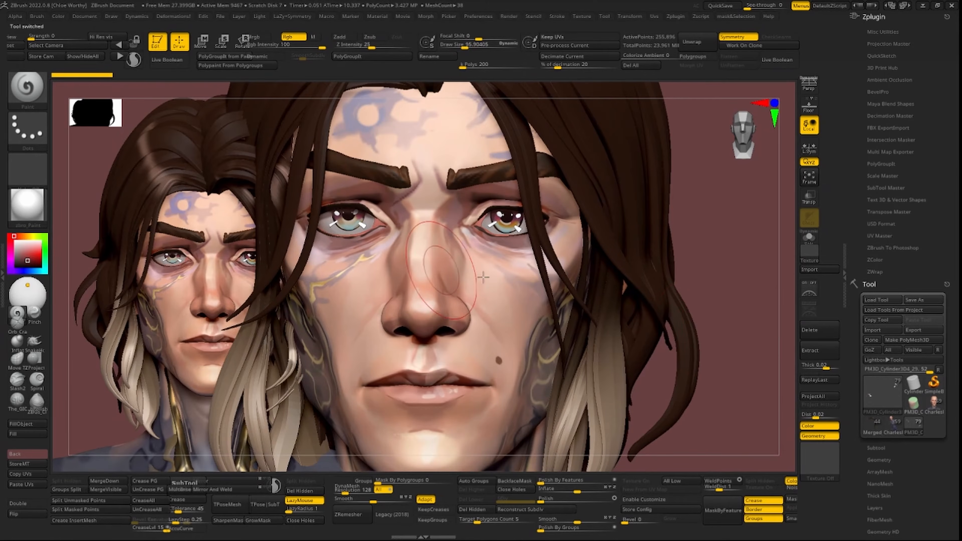
drag(712, 272, 725, 290)
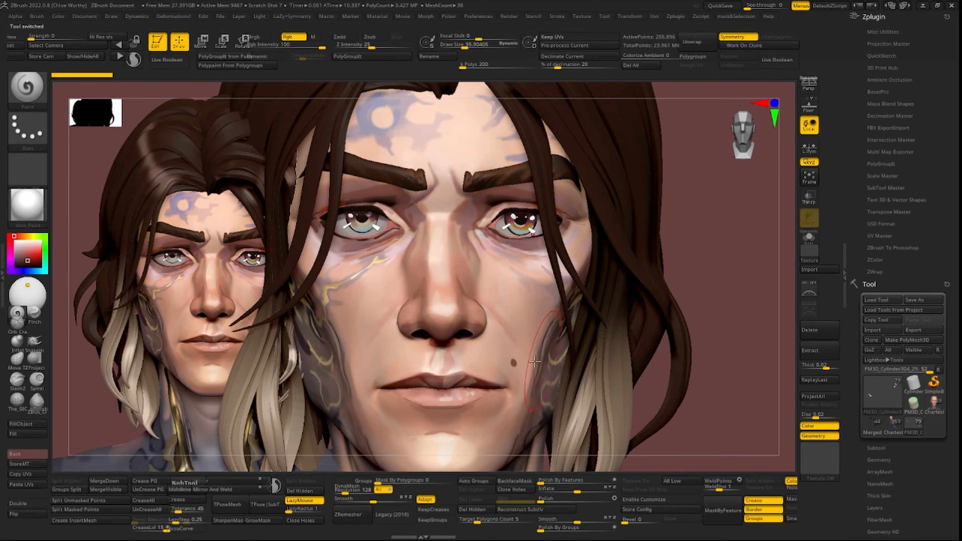
click(935, 406)
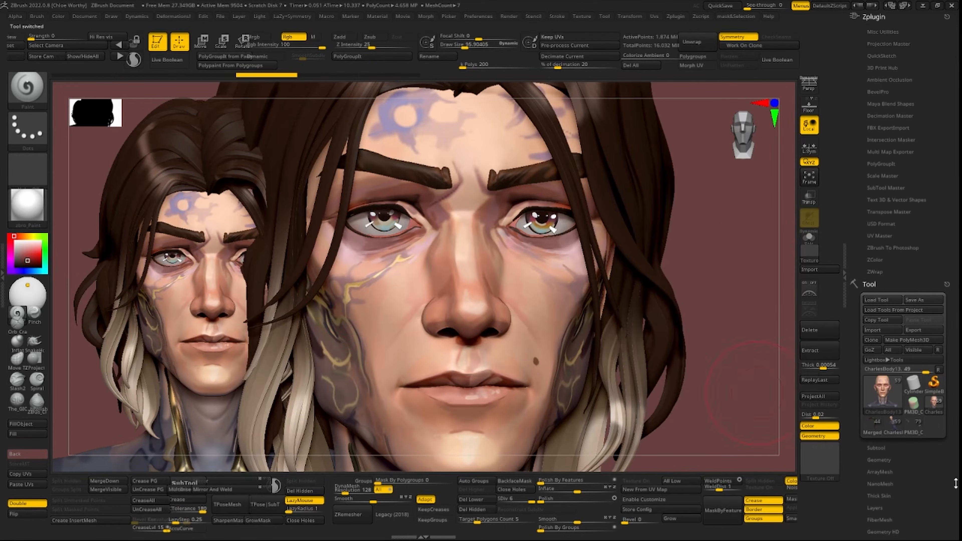
scroll(959, 379, down, 8)
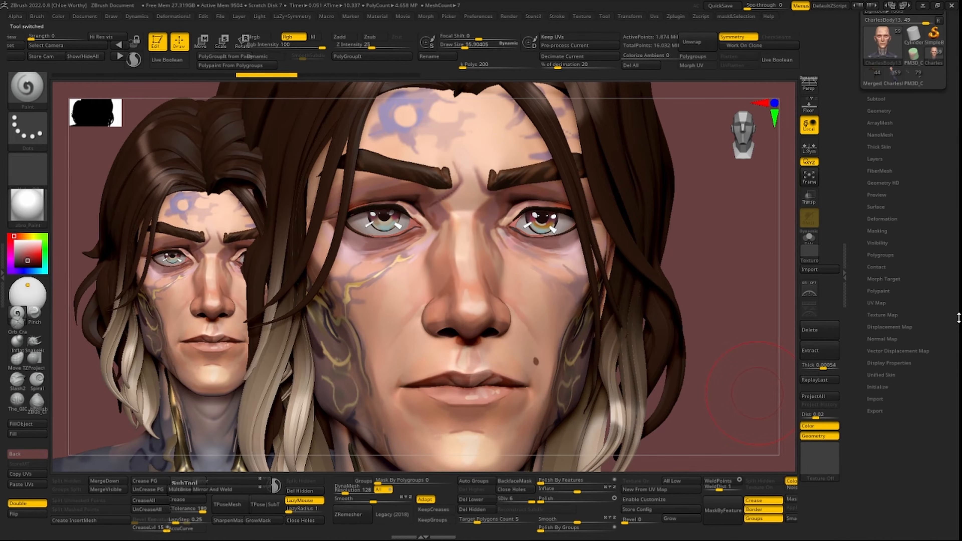
click(879, 291)
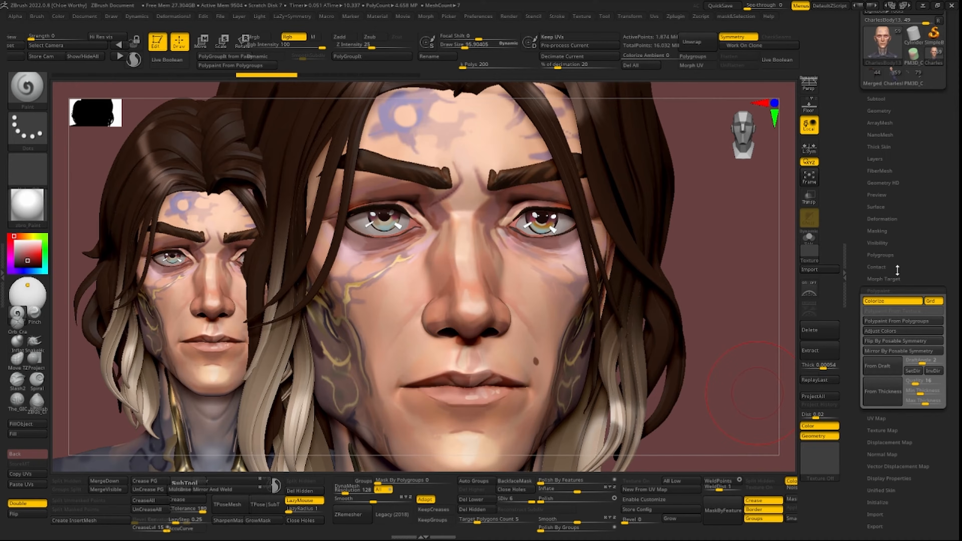
Try a slight HSV saturation shift on the body's polypaint in Adjust Colors, then cancel the adjustment
click(882, 331)
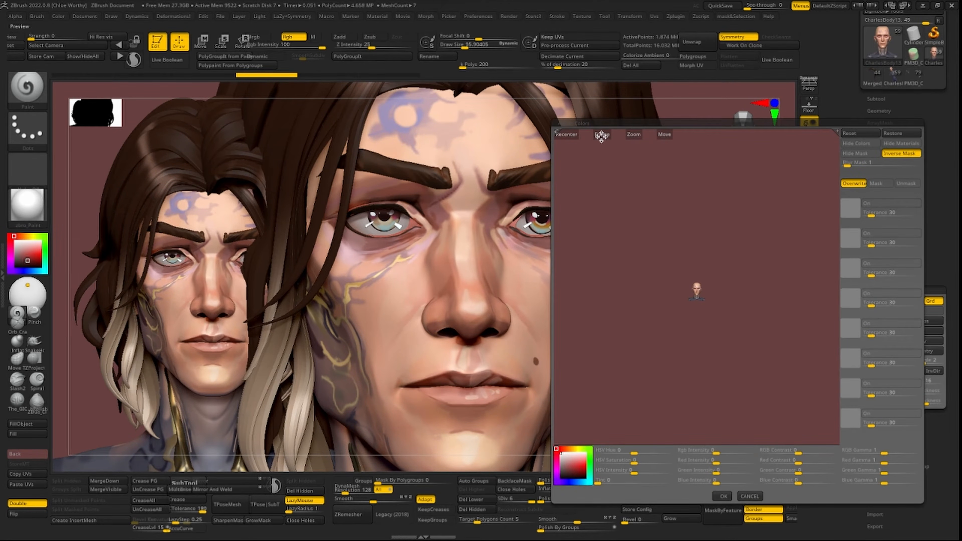
click(602, 134)
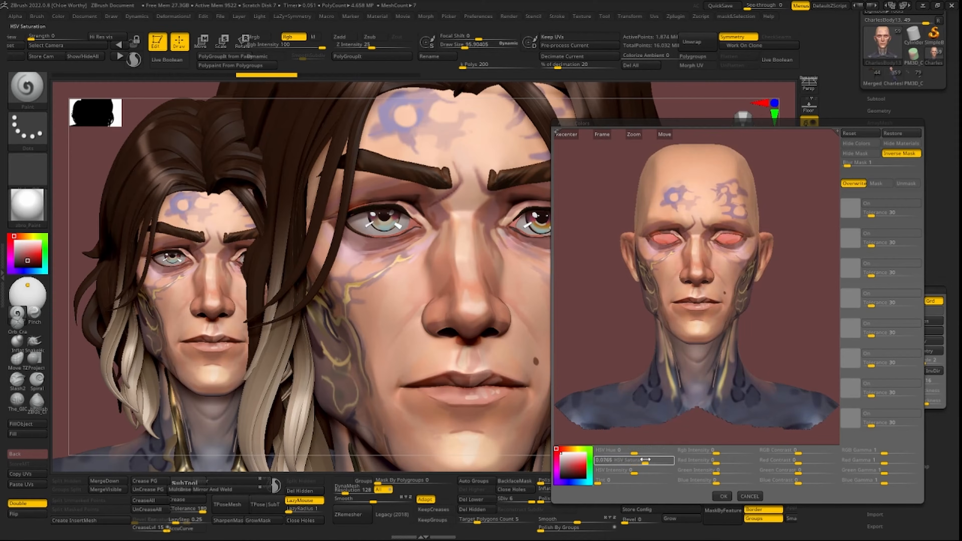
drag(641, 461, 640, 460)
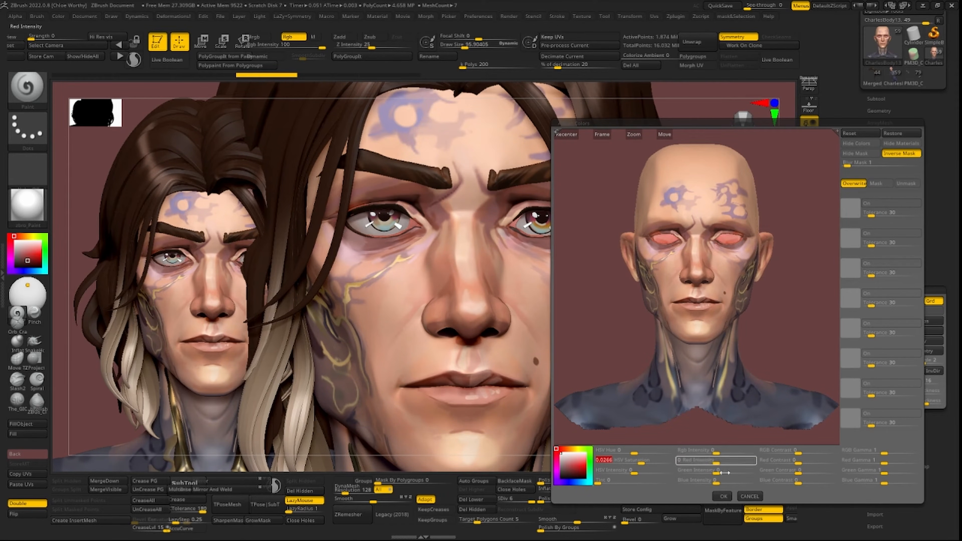
click(749, 497)
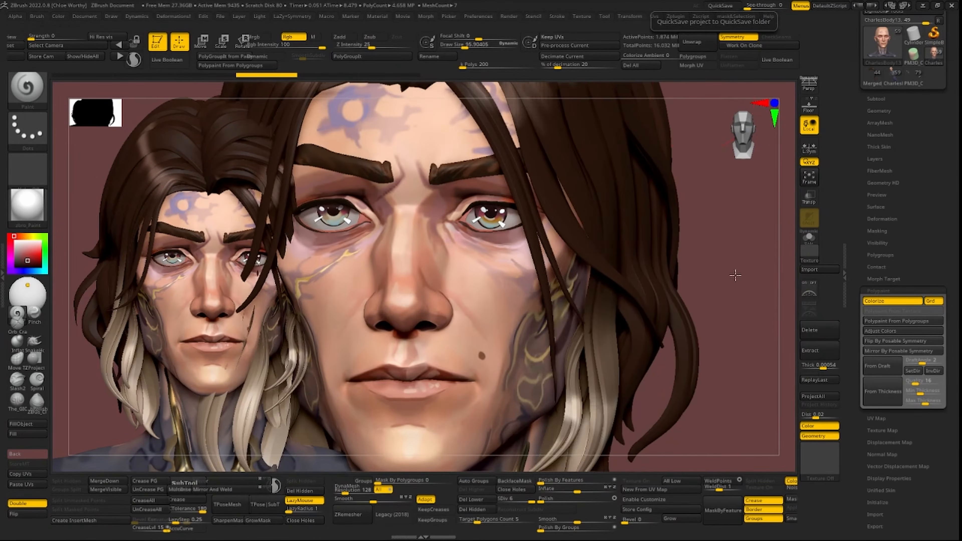
Reopen Adjust Colors, sample several colors from the face into the first swatch, and raise the swatch's tolerance
drag(734, 273, 743, 274)
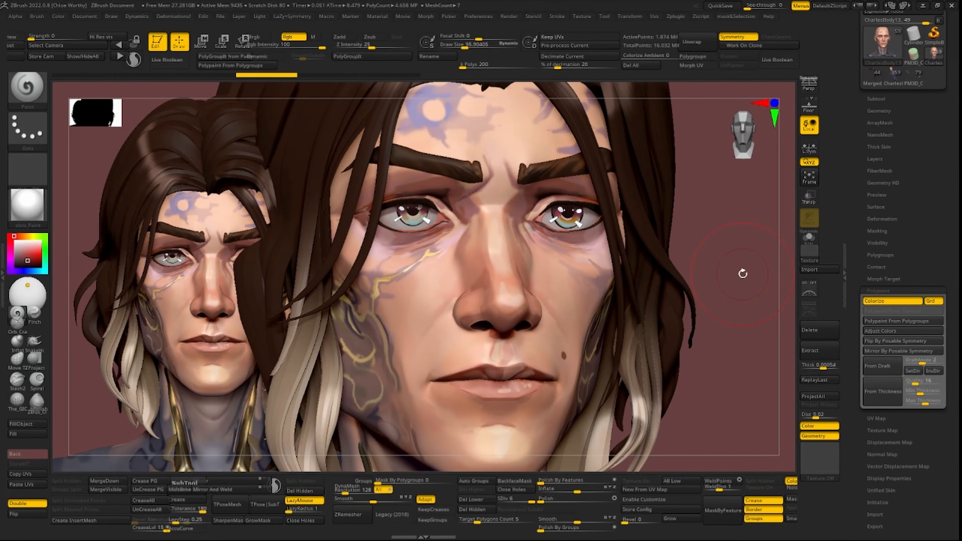
click(917, 330)
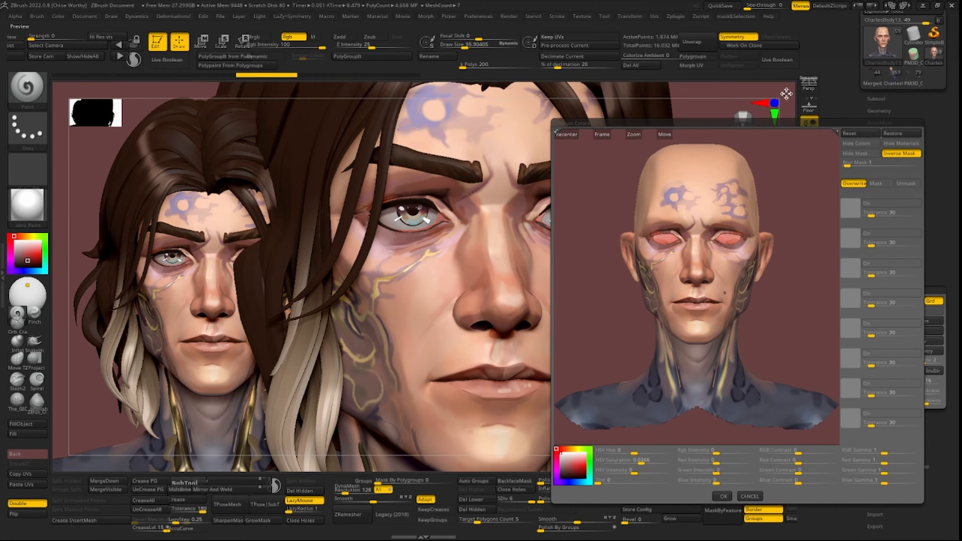
click(738, 208)
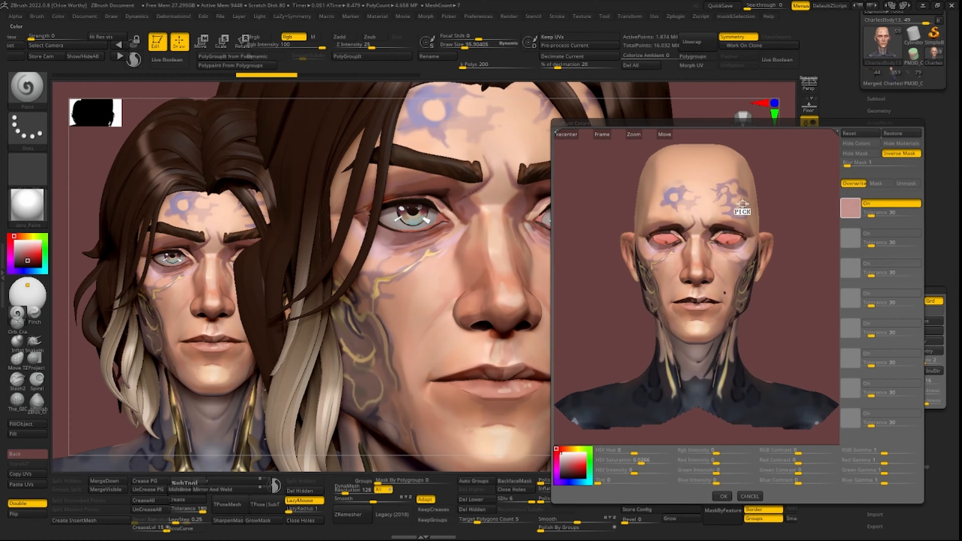
drag(691, 273, 668, 237)
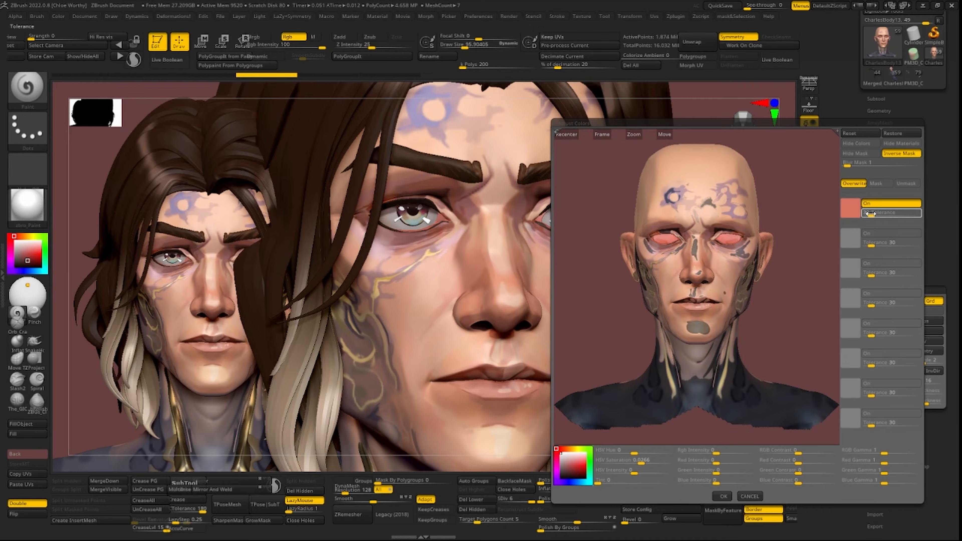
drag(870, 213, 679, 206)
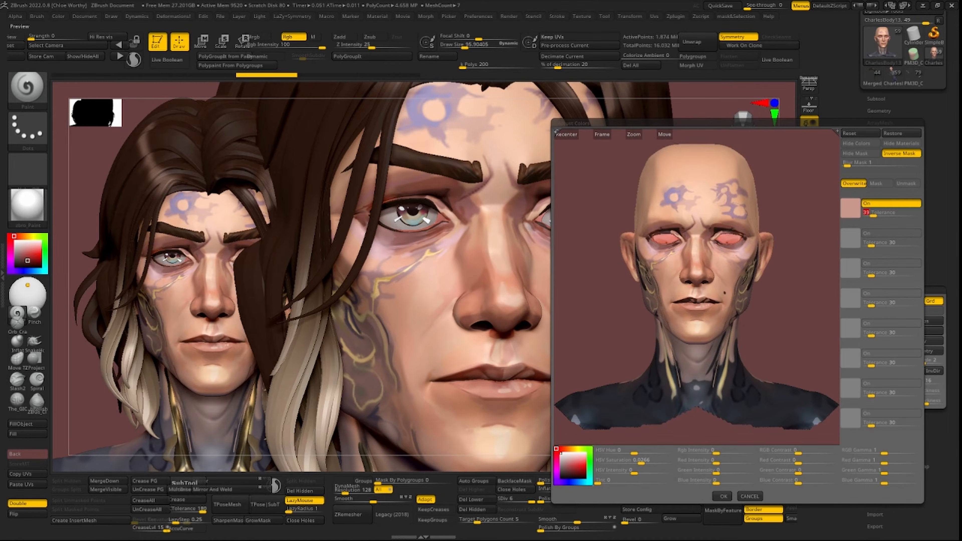
drag(852, 209, 670, 205)
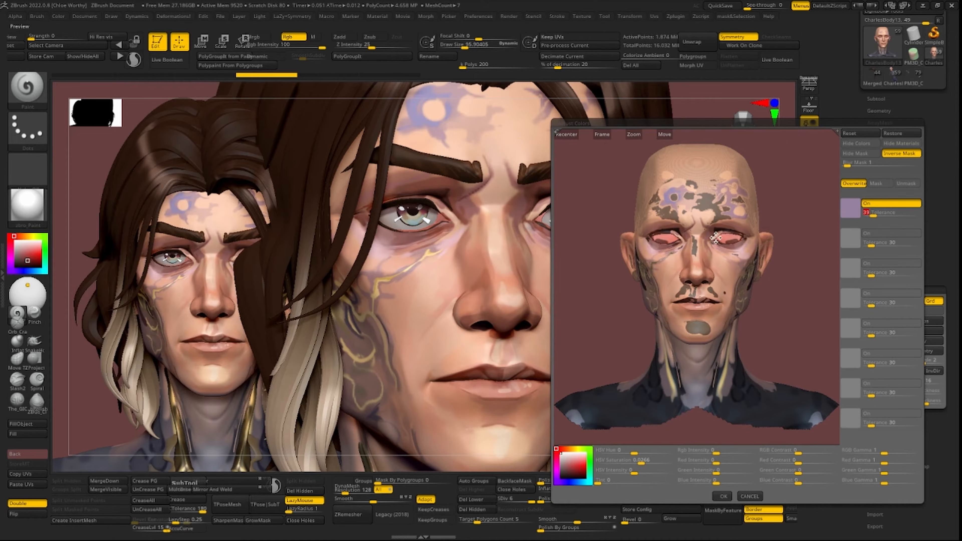
Resample the skin tone from the head into the first swatch, set its tolerance to 17, and apply the color-based mask
drag(797, 246, 808, 271)
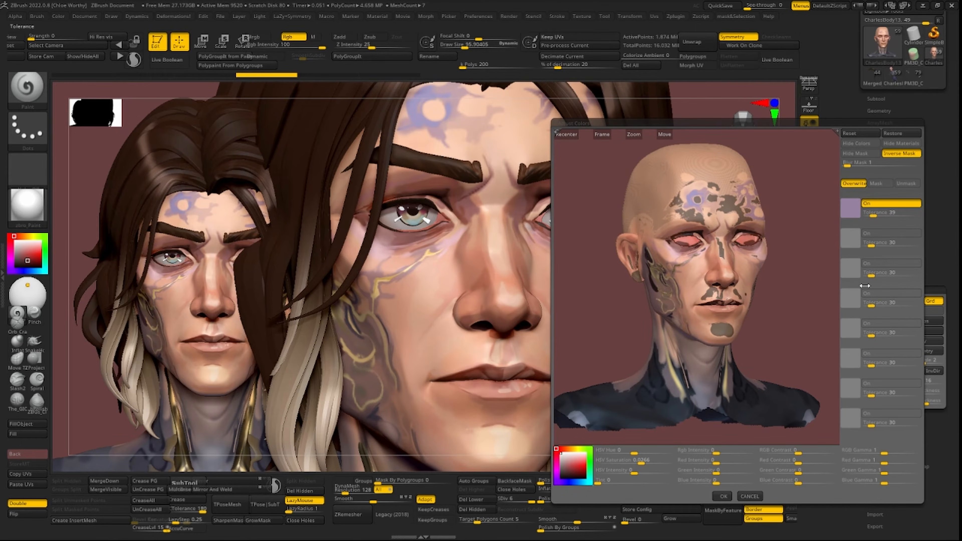
drag(851, 208, 693, 198)
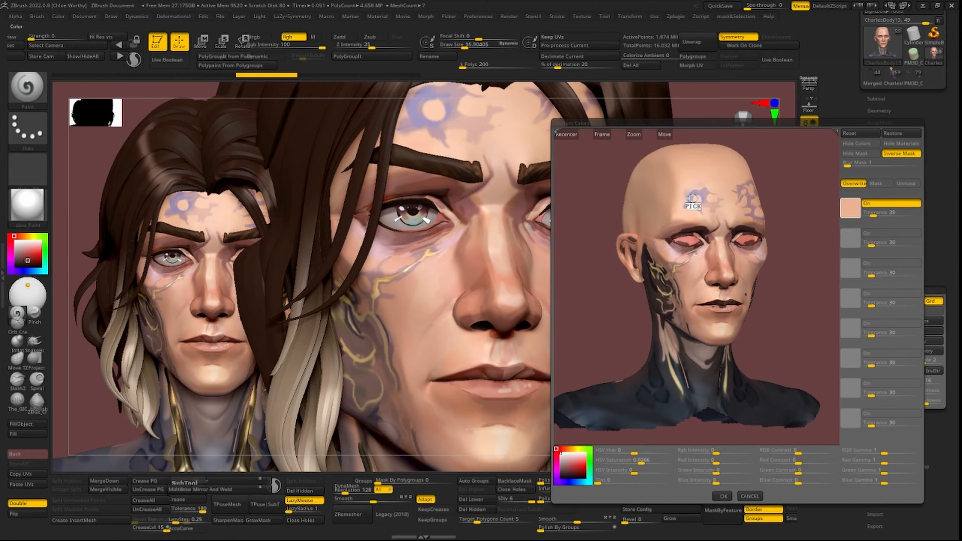
drag(873, 215, 870, 214)
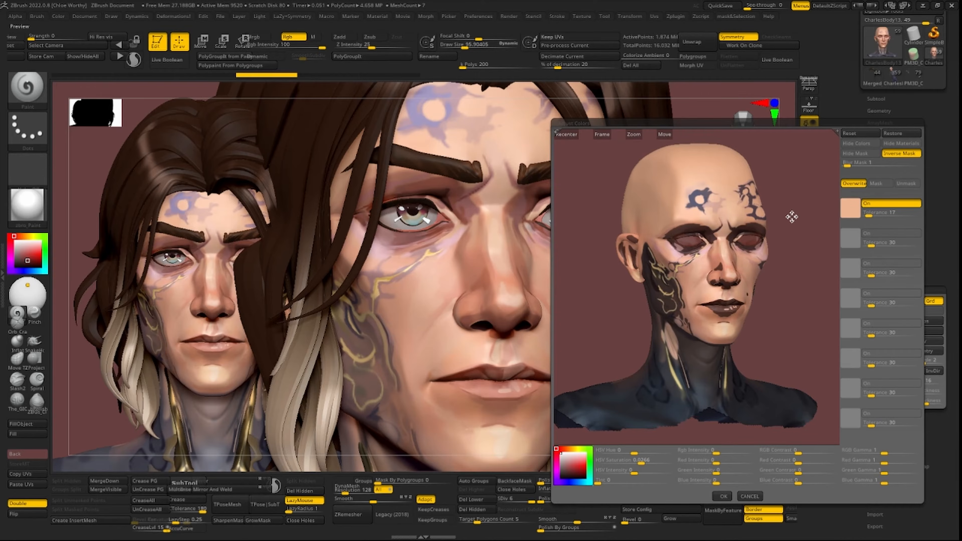
drag(795, 218, 806, 382)
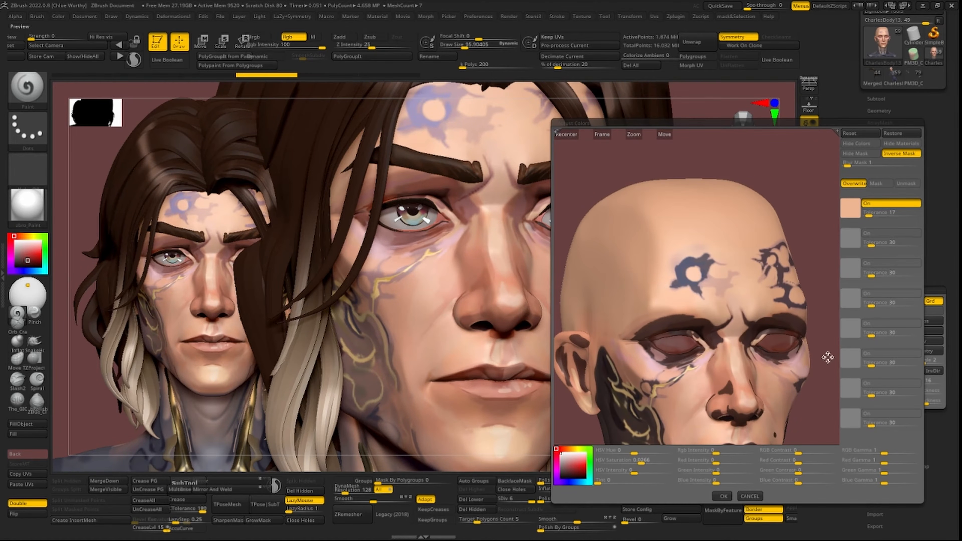
click(723, 496)
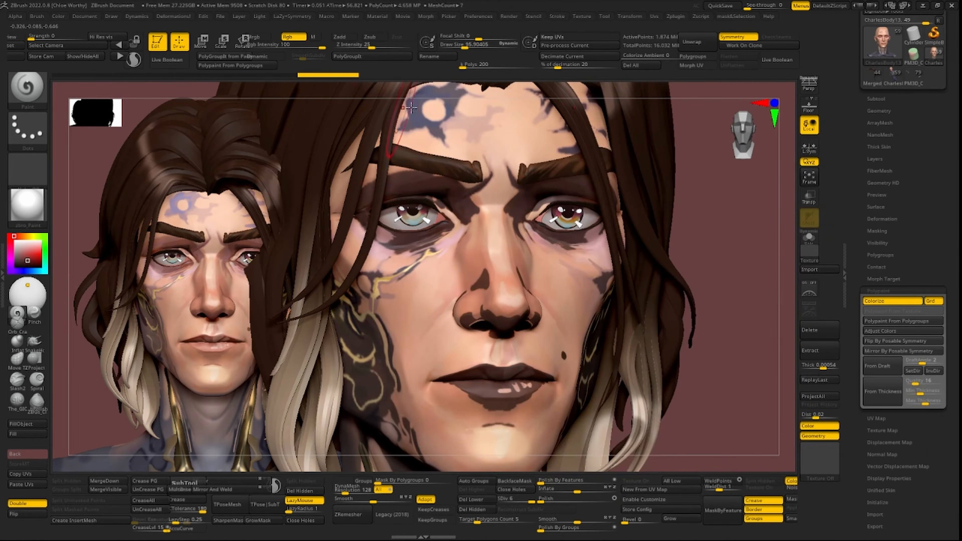
Paint the forehead blue over the color-based mask with an enlarged brush, and clear the mask
alt+drag(748, 209, 787, 285)
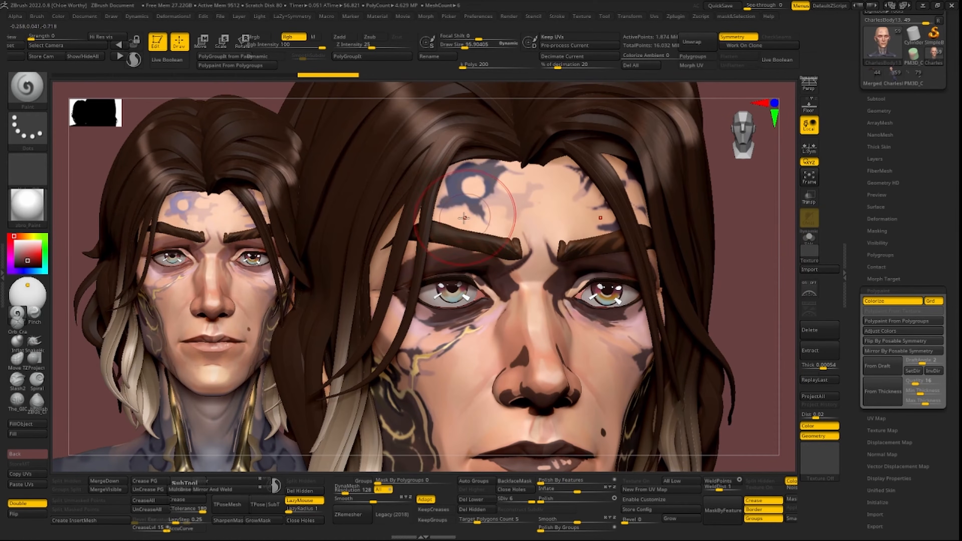
click(22, 272)
mouse_move(457, 182)
mouse_down()
mouse_move(511, 185)
mouse_move(532, 227)
mouse_up()
key(bracketright)
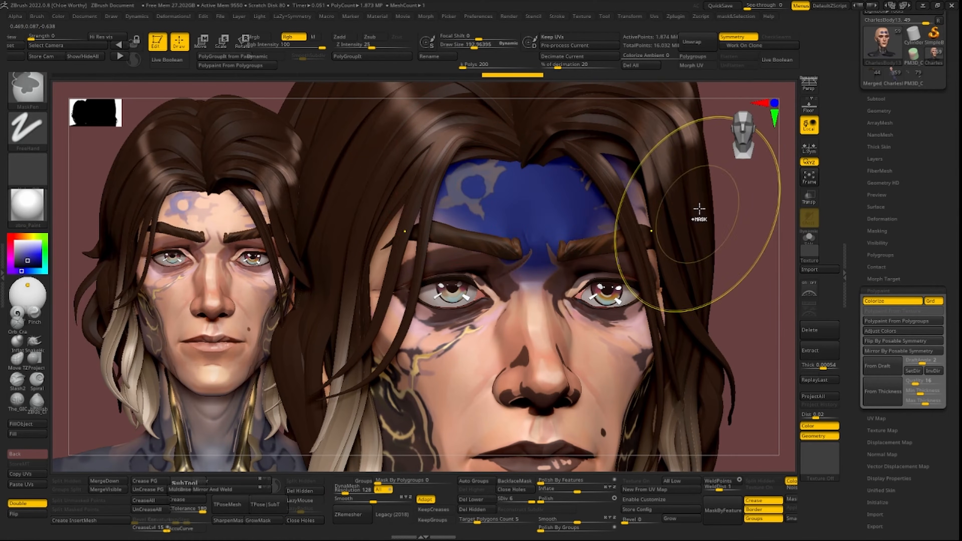
alt+drag(758, 312, 745, 261)
ctrl+drag(745, 261, 760, 368)
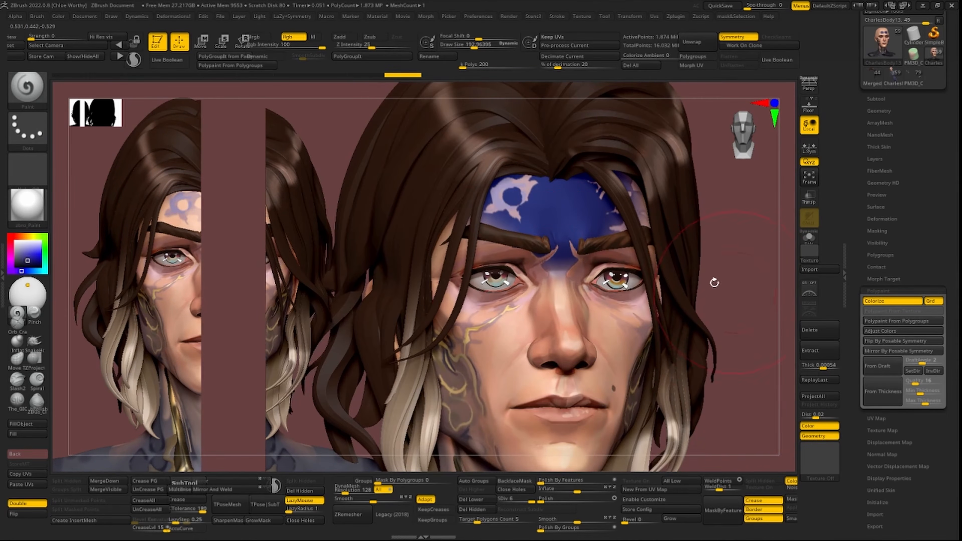
key(ctrl)
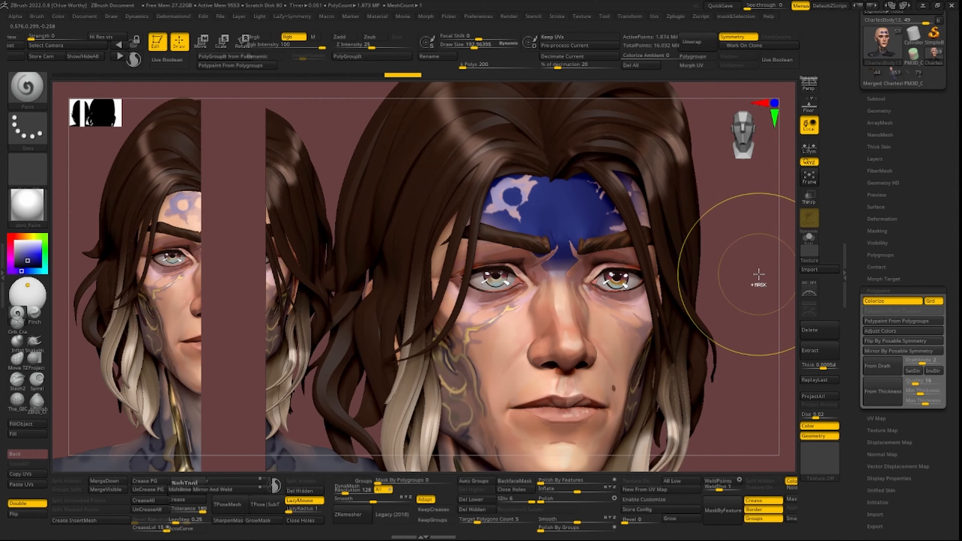
Undo the blue paint on the forehead and clear the mask from the body
key(ctrl+z)
key(ctrl+z)
key(ctrl+z)
key(ctrl+z)
key(ctrl+z)
key(ctrl+z)
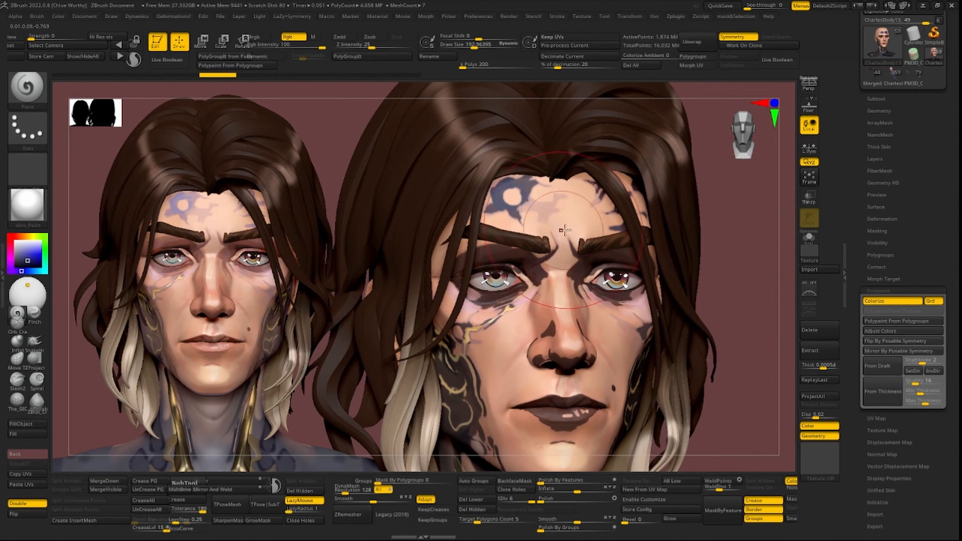
ctrl+drag(750, 239, 762, 300)
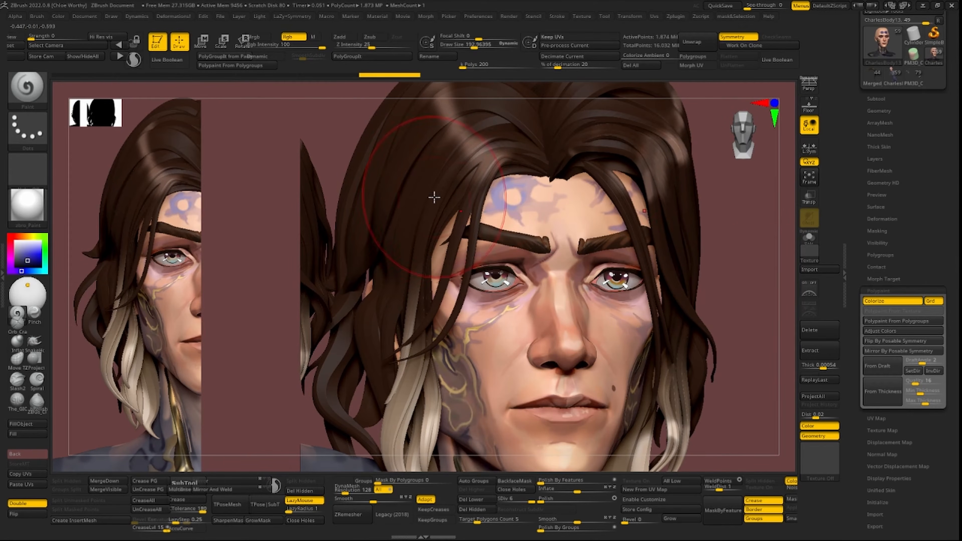
scroll(849, 366, up, 2)
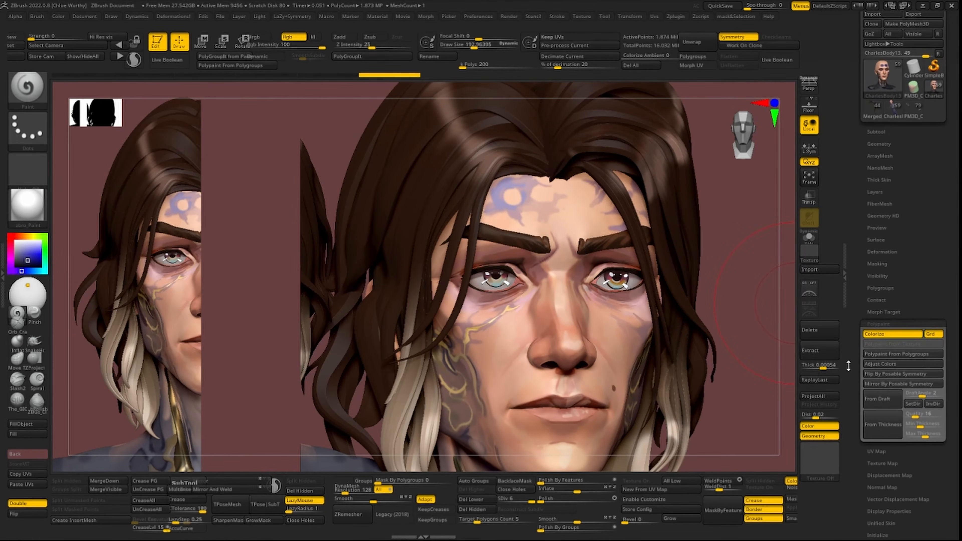
drag(746, 365, 735, 365)
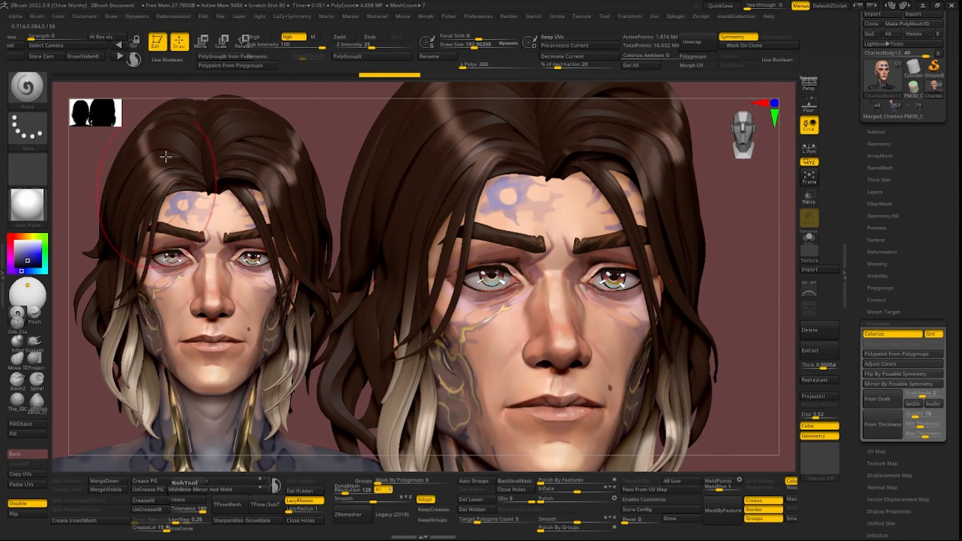
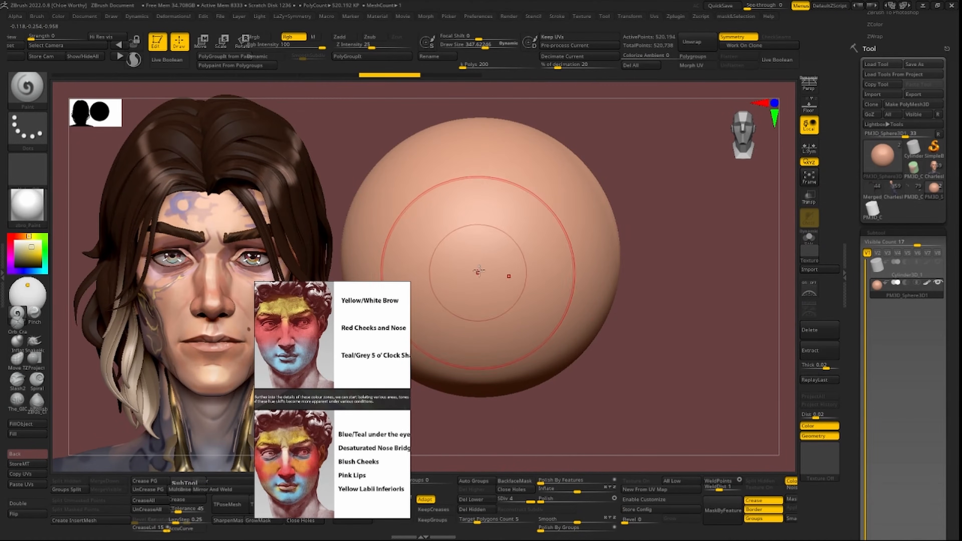
Set the draw size to about 381 and paint yellow across the upper half of the sphere
key(s)
drag(517, 231, 519, 232)
alt+drag(645, 224, 648, 270)
mouse_move(488, 224)
mouse_down()
mouse_move(565, 208)
mouse_move(574, 220)
mouse_up()
key(c)
drag(383, 255, 584, 247)
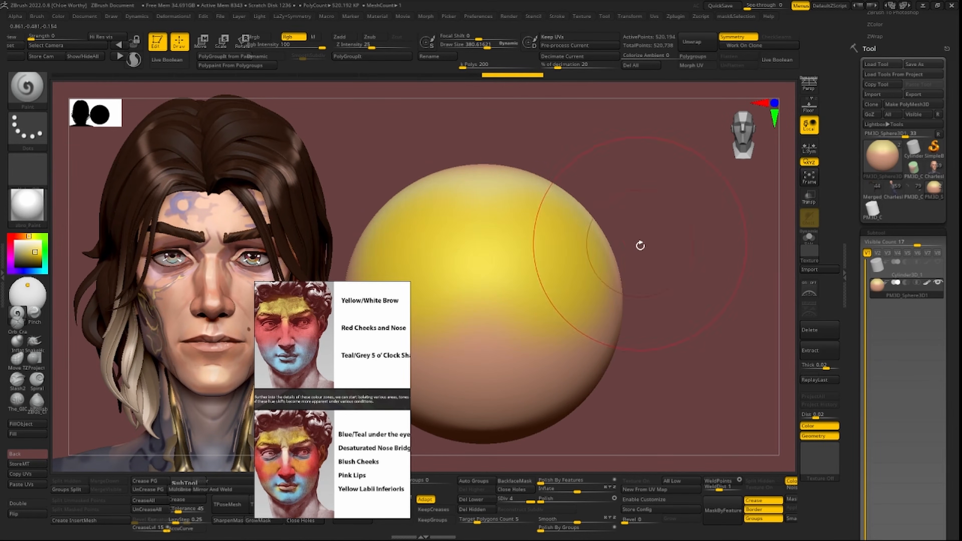
Undo the excess yellow strokes and repaint a smaller yellow patch on the sphere's upper front
key(ctrl+z)
mouse_move(505, 222)
mouse_down()
mouse_move(514, 217)
mouse_move(522, 243)
mouse_up()
key(ctrl+z)
key(ctrl+z)
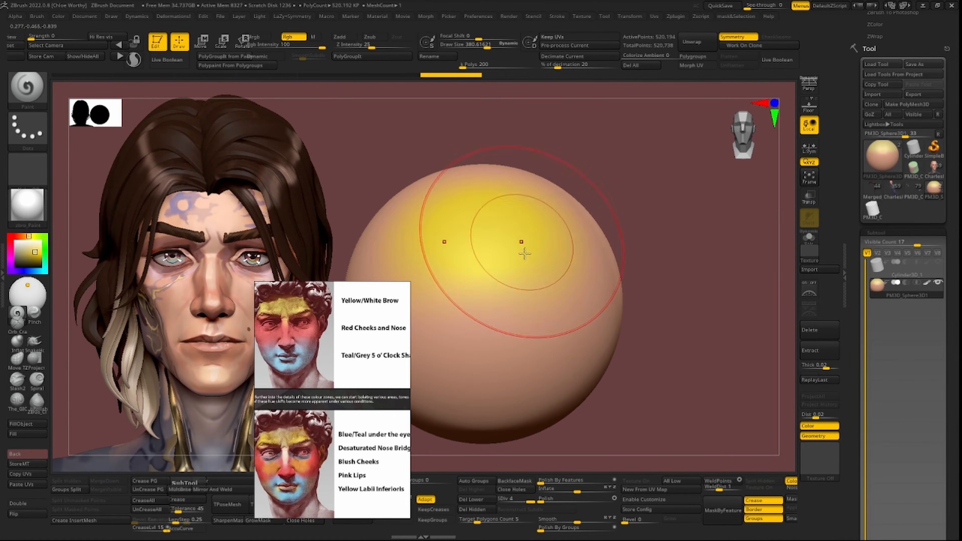
drag(526, 284, 431, 210)
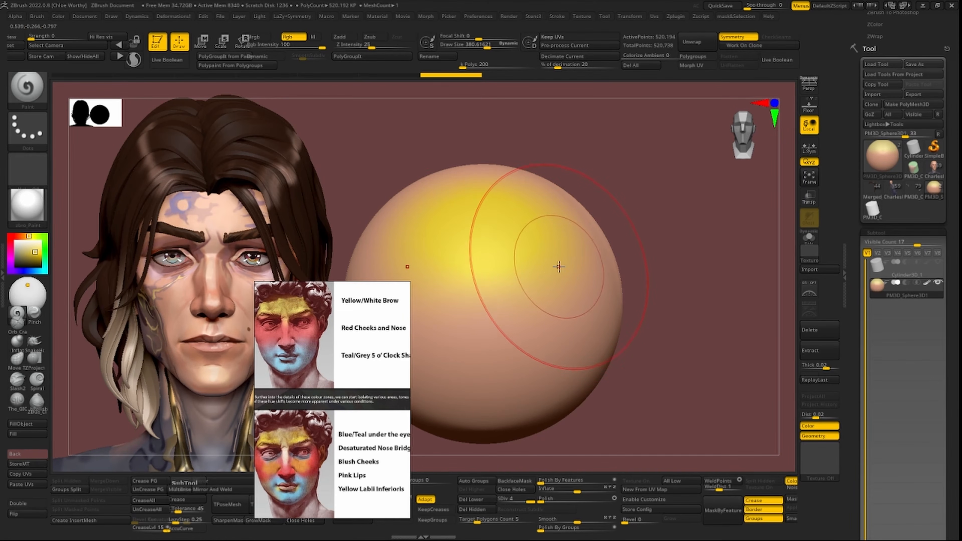
Blend the yellow patch into the sphere's skin tone by sampling intermediate colors and painting over the transition
mouse_move(725, 282)
alt+mouse_down()
mouse_move(699, 267)
mouse_move(700, 310)
alt+mouse_up()
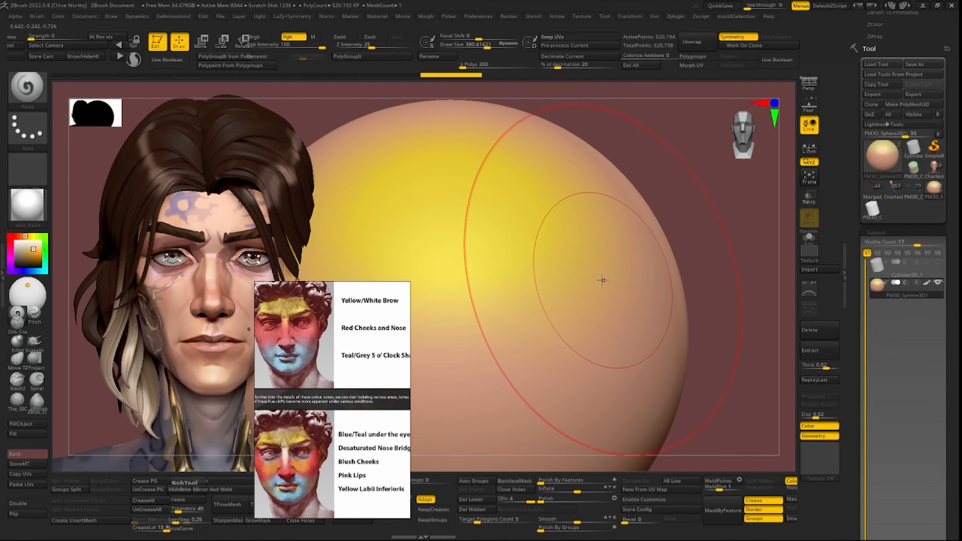
drag(587, 233, 505, 250)
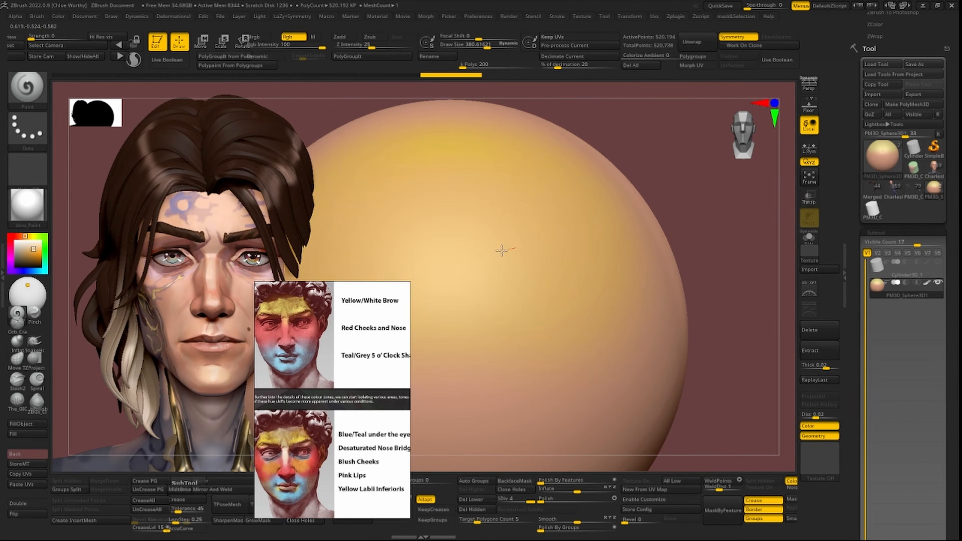
drag(597, 283, 605, 281)
alt+drag(714, 250, 711, 197)
key(c)
drag(443, 331, 526, 331)
drag(619, 262, 610, 269)
Sample more blended tones and paint over the remaining yellow to even the sphere into a warm tan
key(c)
drag(534, 207, 564, 242)
mouse_move(596, 282)
mouse_down()
mouse_move(623, 281)
mouse_move(529, 226)
mouse_up()
key(ctrl+z)
key(c)
mouse_move(635, 227)
mouse_down()
mouse_move(511, 219)
mouse_move(517, 247)
mouse_move(546, 255)
mouse_up()
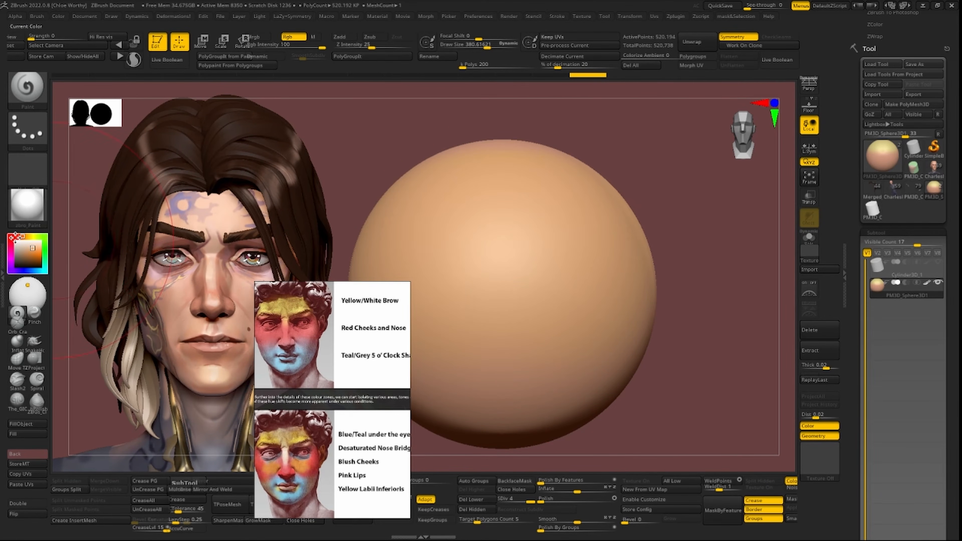
Choose a red and paint a blush zone across the sphere's middle, softening its upper edge with a more orange hue
click(33, 250)
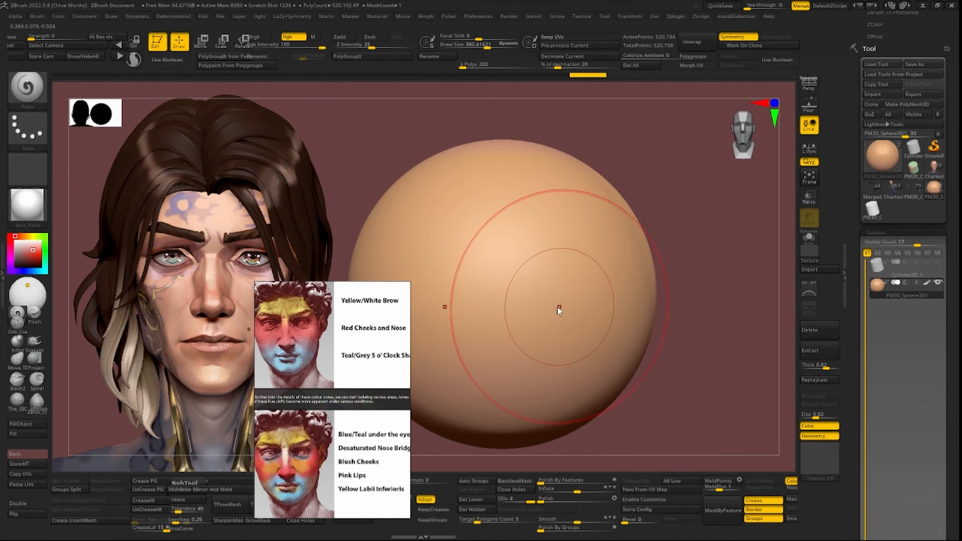
click(527, 317)
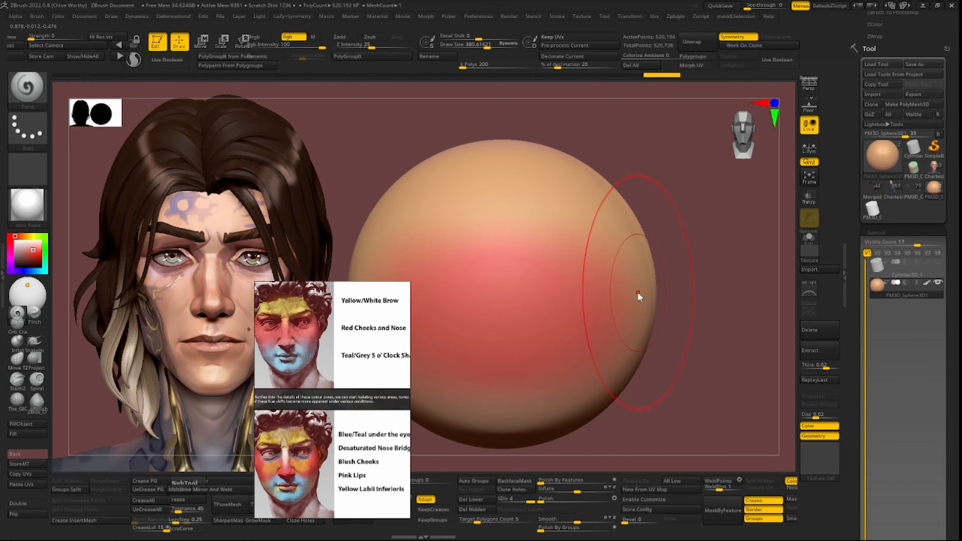
key(ctrl)
drag(616, 285, 563, 314)
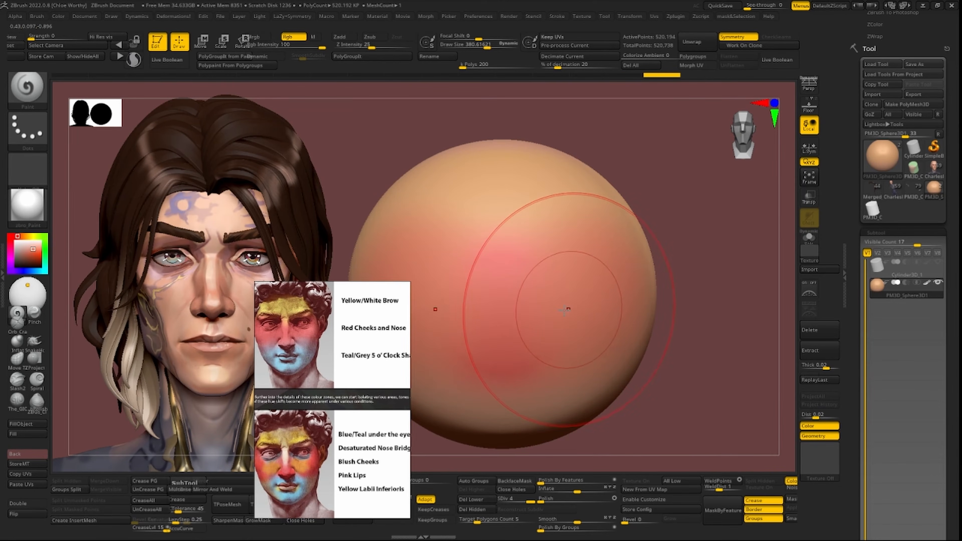
click(22, 237)
drag(514, 211, 615, 207)
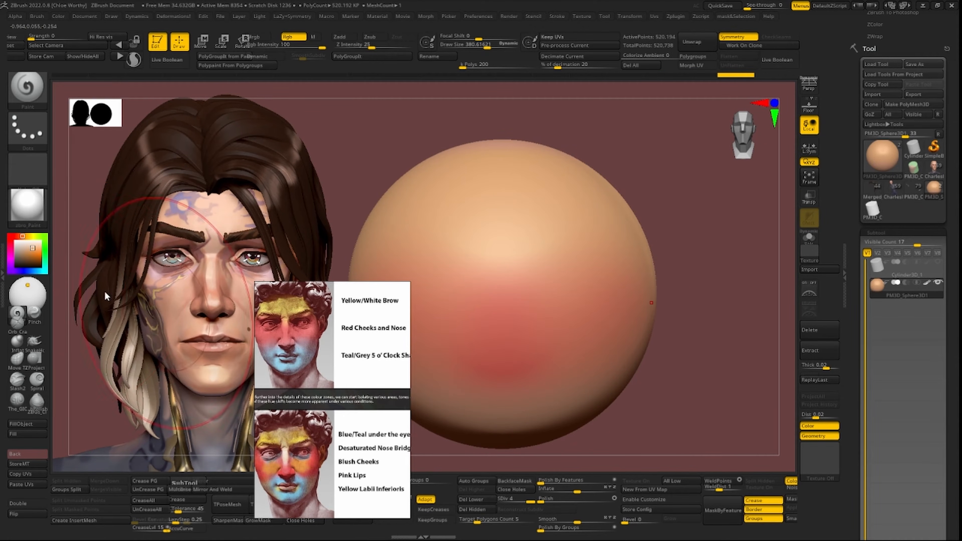
Choose a teal and paint the sphere's lower area, replacing the saturated stroke with one in a blended, muted teal
drag(36, 236, 47, 237)
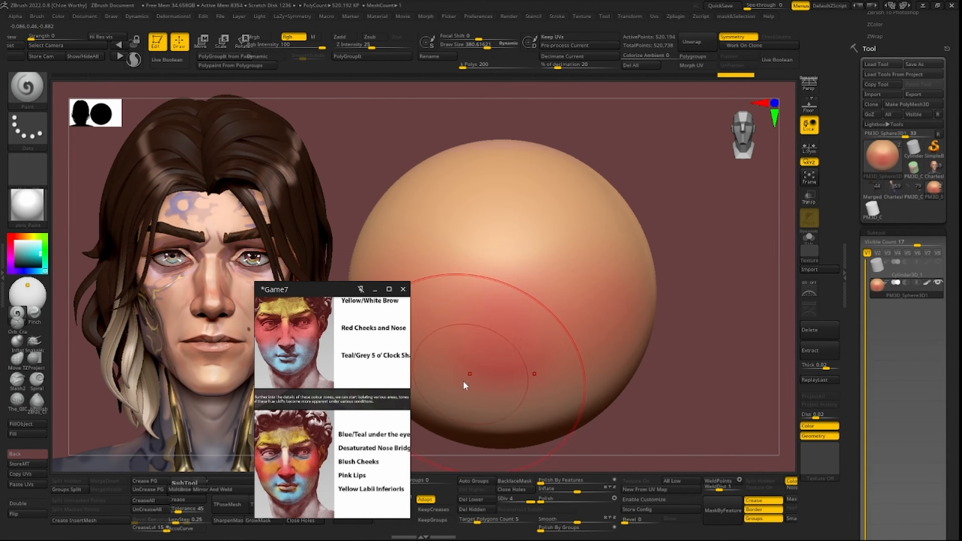
drag(489, 413, 540, 407)
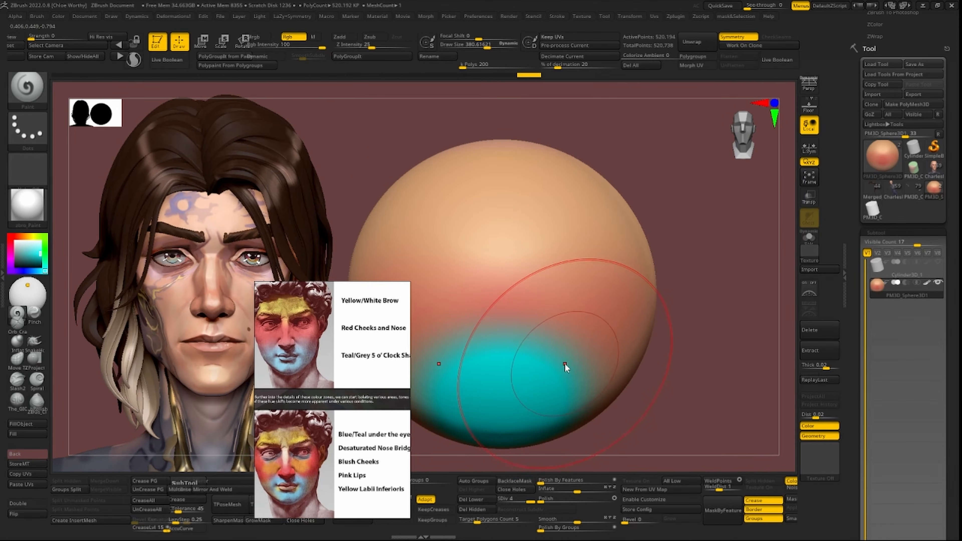
key(c)
key(ctrl+z)
drag(594, 397, 542, 413)
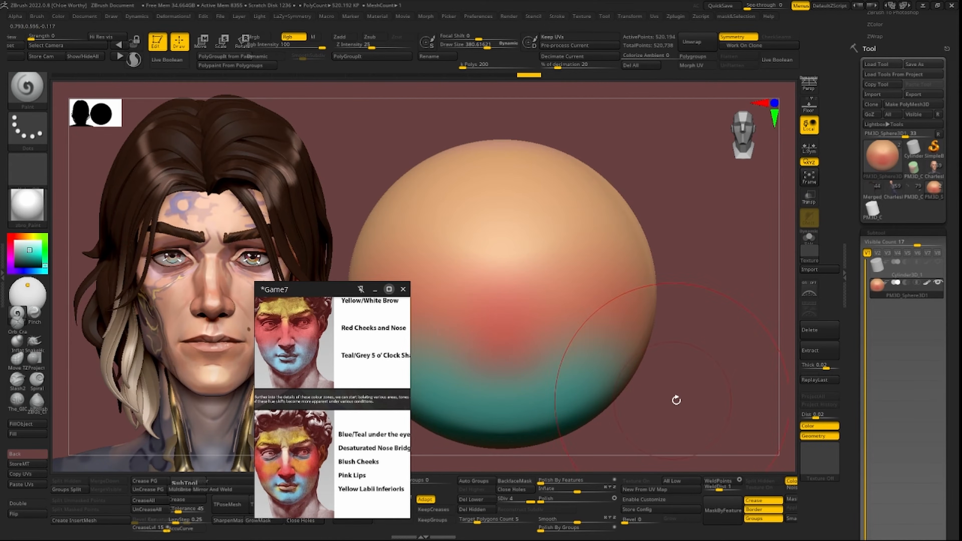
Sample intermediate tones and paint over the border between the red and teal zones, undoing the unwanted strokes
drag(705, 369, 673, 350)
key(c)
key(c)
mouse_move(622, 383)
mouse_down()
mouse_move(701, 384)
mouse_move(508, 396)
mouse_up()
shift+drag(688, 406, 667, 398)
mouse_move(538, 347)
mouse_down()
mouse_move(512, 303)
mouse_move(563, 313)
mouse_move(492, 277)
mouse_move(508, 292)
mouse_up()
key(c)
key(ctrl+z)
key(ctrl+z)
Enlarge the brush to about 620 and brush sampled skin tones over the sphere, undoing the last stroke
drag(756, 311, 331, 289)
drag(558, 274, 497, 238)
mouse_move(682, 242)
mouse_down()
mouse_move(612, 191)
mouse_move(624, 170)
mouse_up()
key(bracketright)
drag(524, 114, 500, 182)
drag(713, 299, 622, 230)
alt+drag(622, 230, 687, 263)
key(c)
key(ctrl+z)
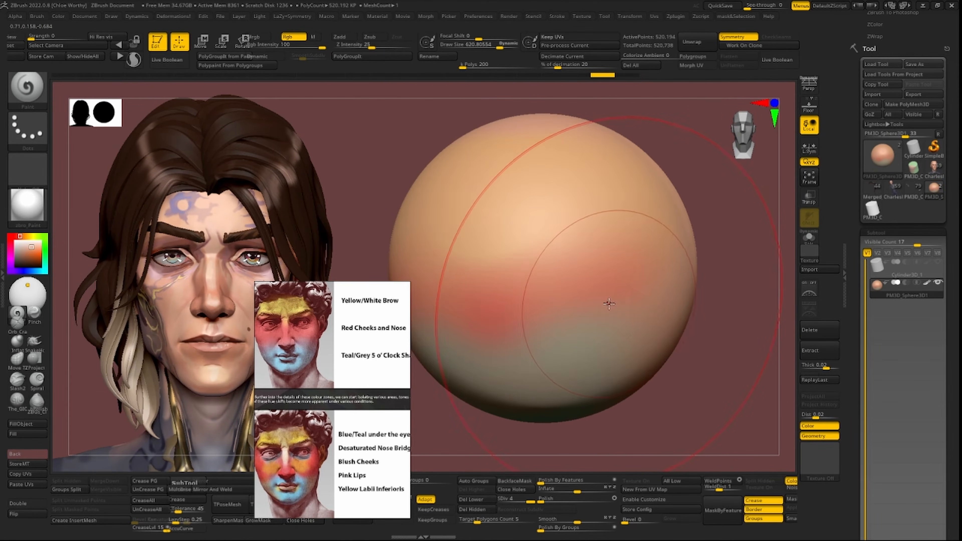
Reduce the brush to about 528 and glaze skin tone over the red and teal zones to soften them
shift+drag(712, 295, 701, 295)
key(bracketleft)
mouse_move(587, 274)
mouse_down()
mouse_move(591, 261)
mouse_move(584, 278)
mouse_up()
drag(682, 275, 730, 299)
shift+drag(715, 251, 704, 252)
shift+drag(709, 367, 697, 364)
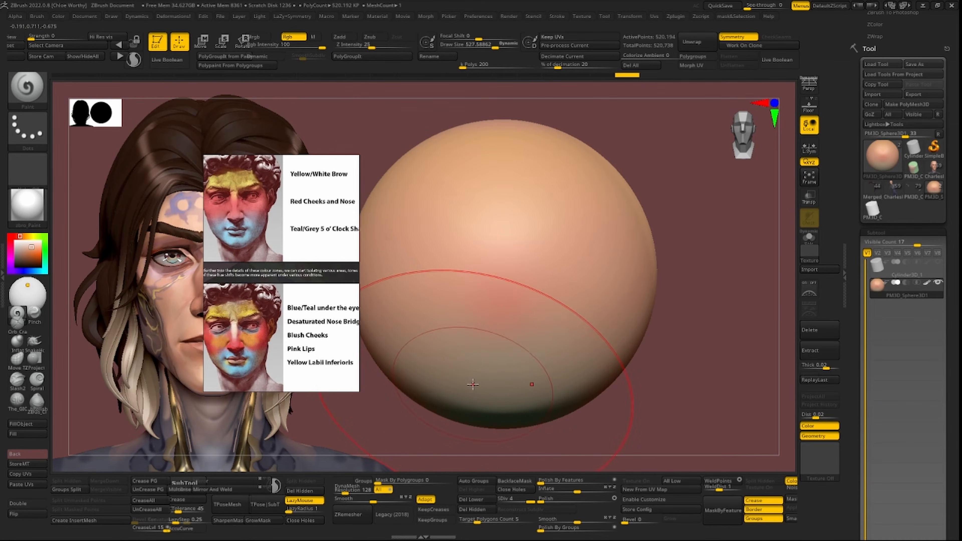
drag(667, 266, 673, 292)
alt+drag(673, 293, 775, 302)
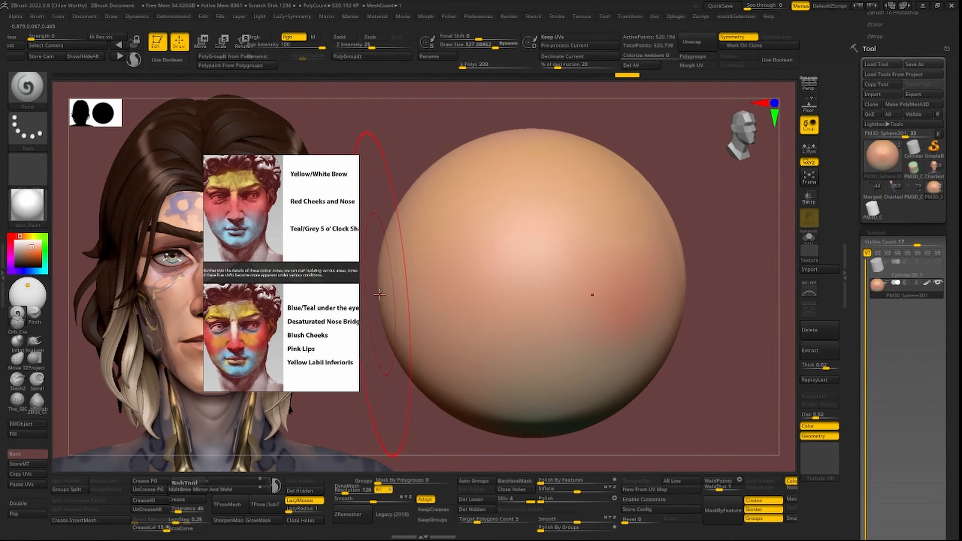
Even out the sphere's lower transition with skin tone, redoing the stroke and reducing the brush to about 340
drag(509, 366, 514, 371)
key(ctrl+z)
shift+right_drag(602, 379, 519, 380)
mouse_move(523, 388)
mouse_down()
mouse_move(567, 396)
mouse_move(558, 395)
mouse_up()
key(s)
drag(496, 372, 532, 379)
right_drag(614, 389, 625, 400)
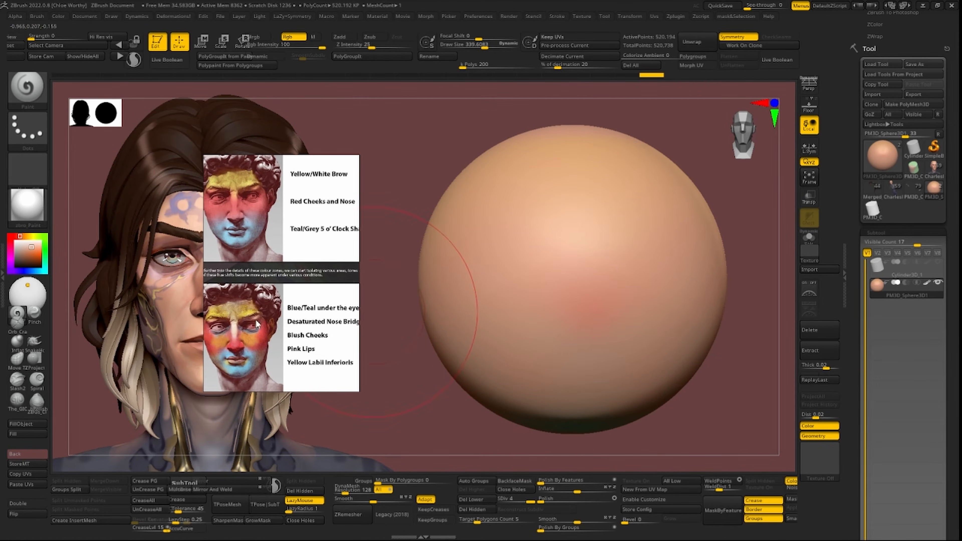
Examine the detailed facial color zones on the second statue face in the reference image
right_drag(278, 287, 273, 270)
drag(398, 257, 368, 251)
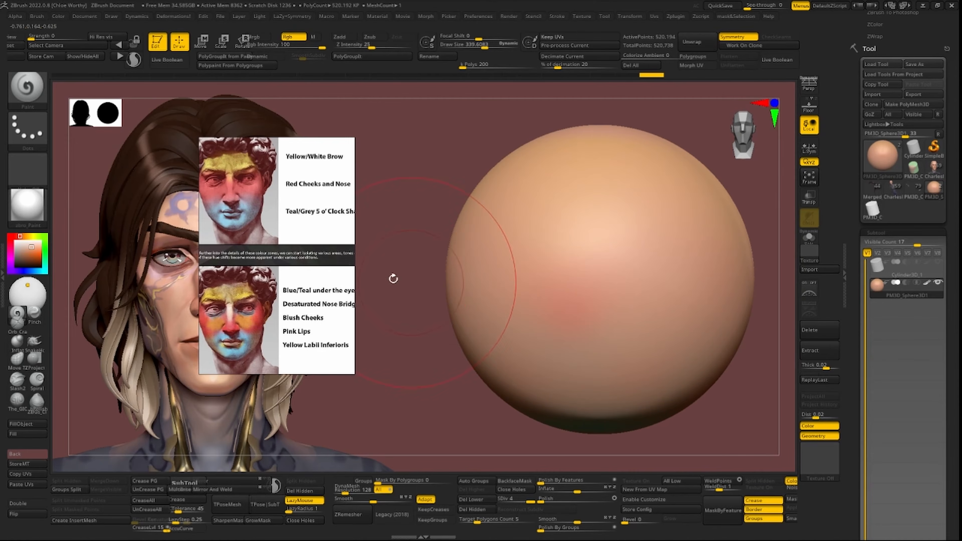
scroll(241, 307, up, 3)
middle_drag(297, 247, 331, 206)
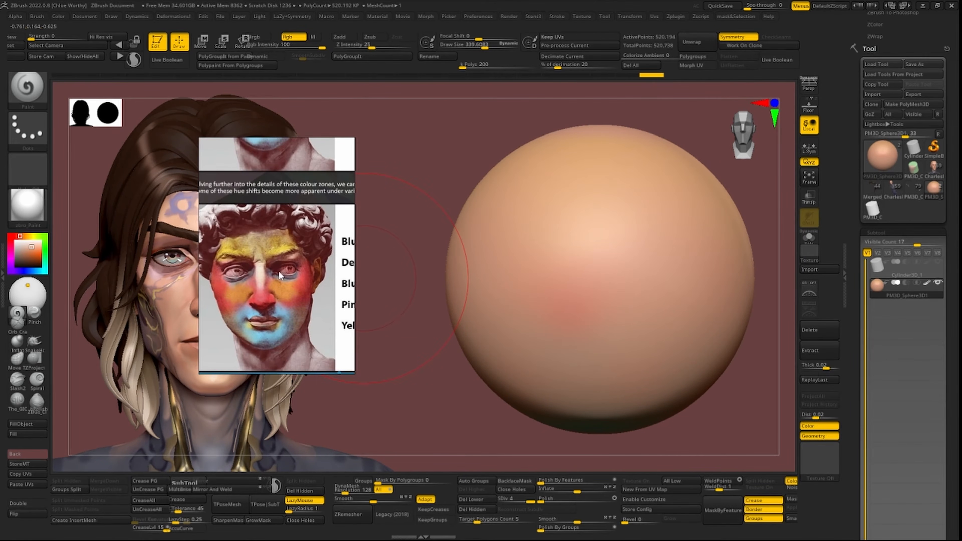
shift+drag(408, 377, 421, 374)
key(s)
drag(579, 204, 582, 205)
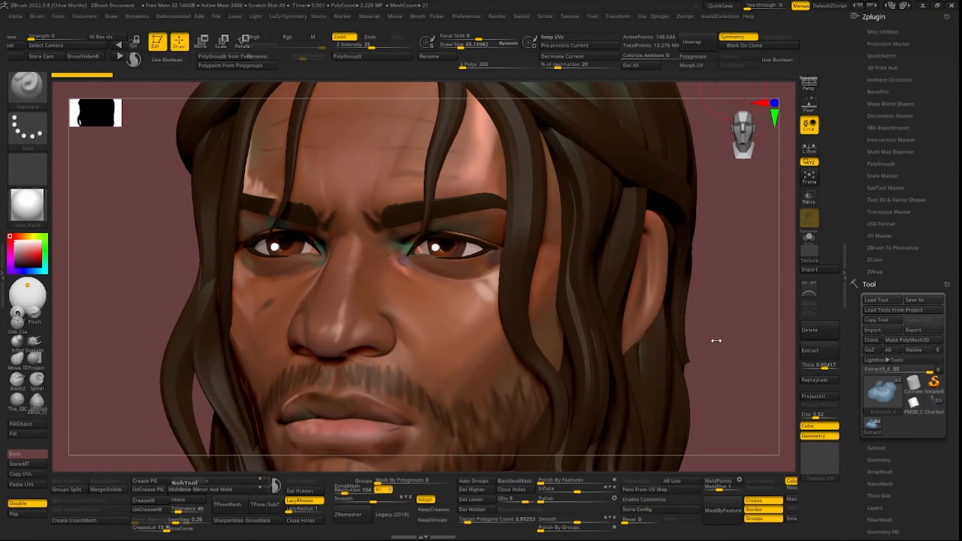
Examine the color variation around the eyes, nose, forehead and beard of the bearded male head from several angles
drag(716, 341, 704, 338)
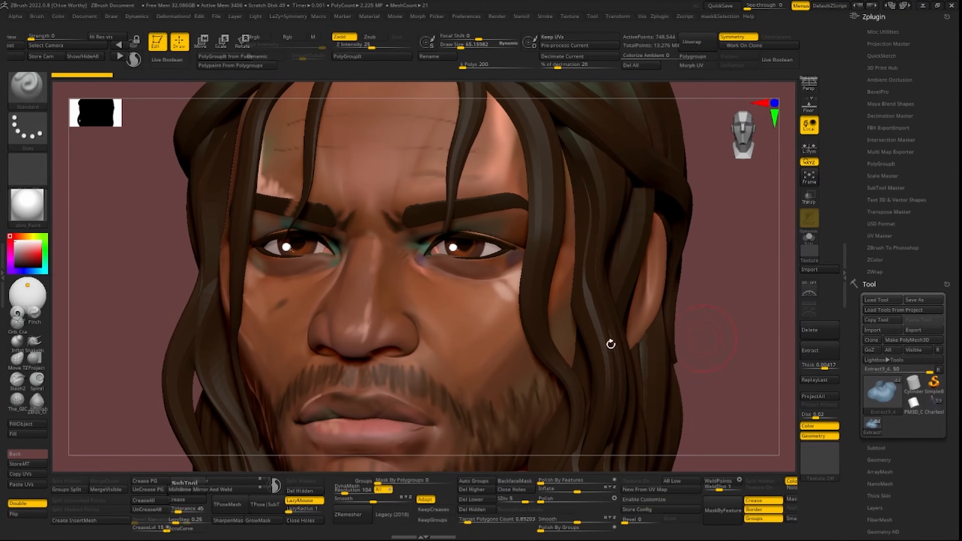
alt+click(476, 346)
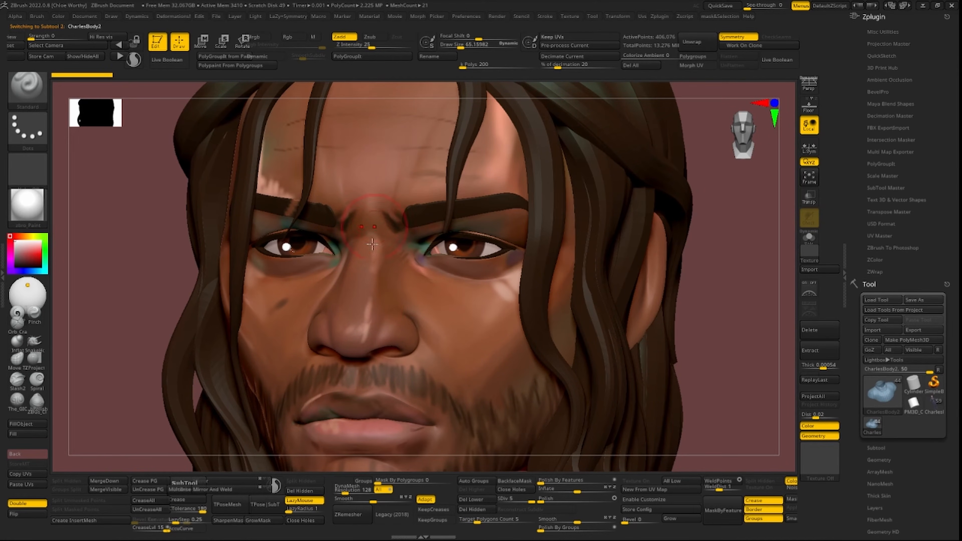
drag(685, 376, 702, 378)
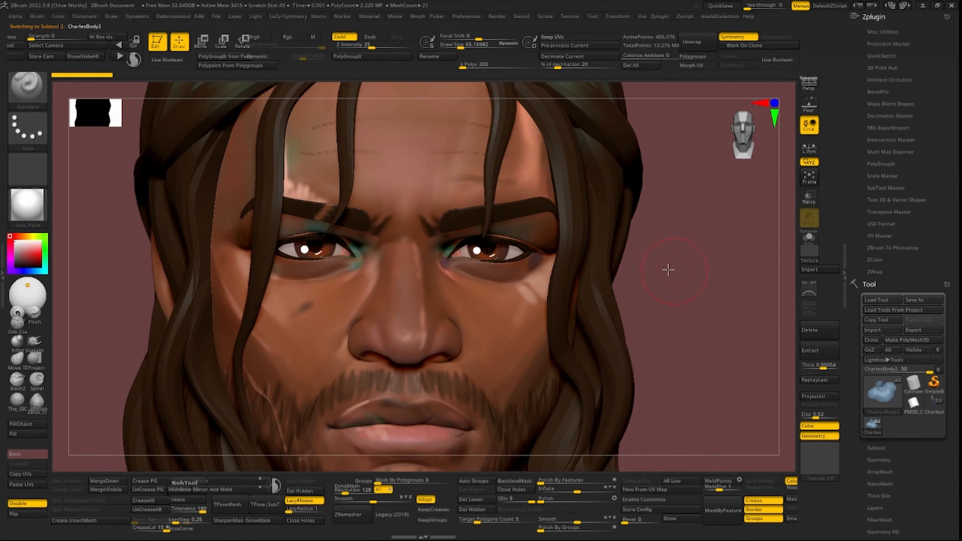
drag(674, 270, 450, 235)
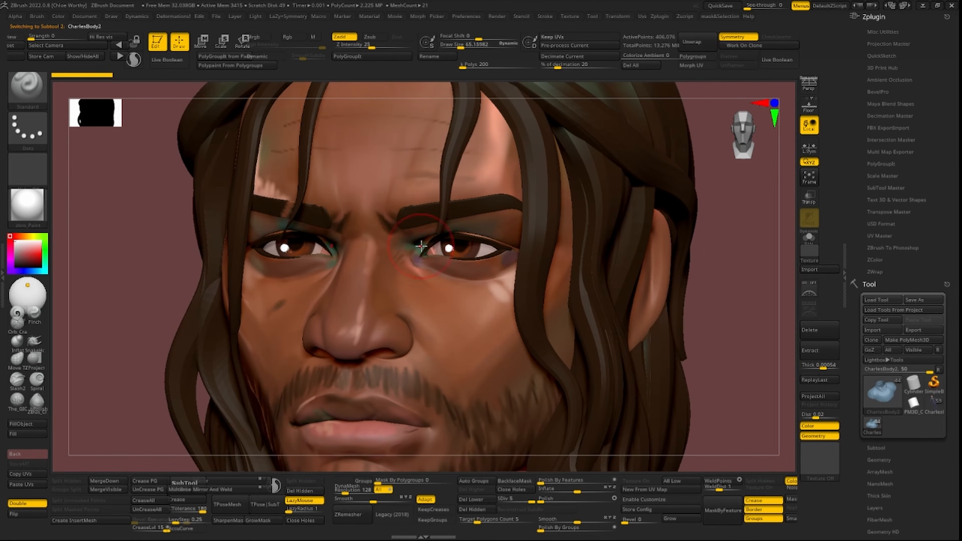
drag(737, 345, 685, 342)
mouse_move(718, 381)
mouse_down()
mouse_move(668, 337)
mouse_move(661, 312)
mouse_move(677, 282)
mouse_move(629, 273)
mouse_up()
mouse_move(693, 321)
mouse_down()
mouse_move(728, 337)
mouse_move(683, 322)
mouse_up()
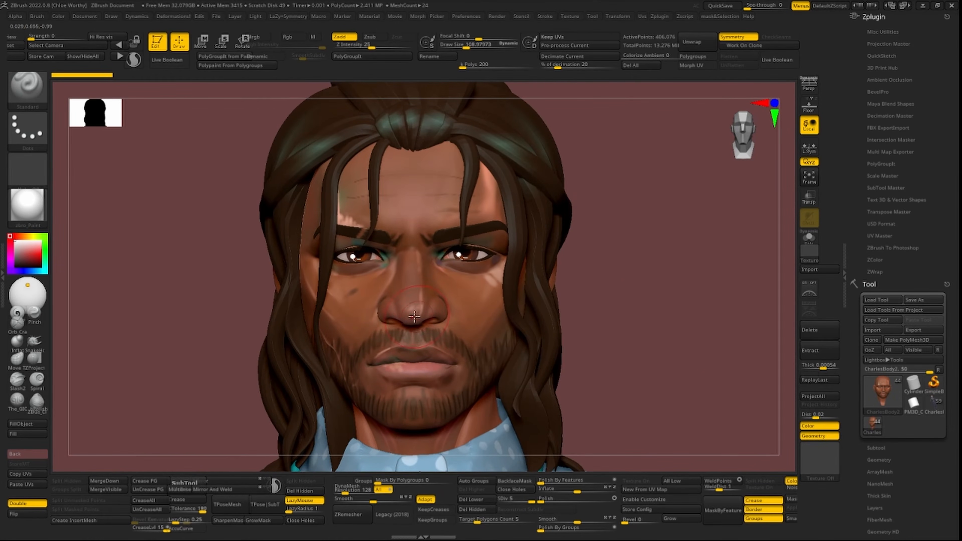
key(bracketright)
drag(603, 365, 555, 365)
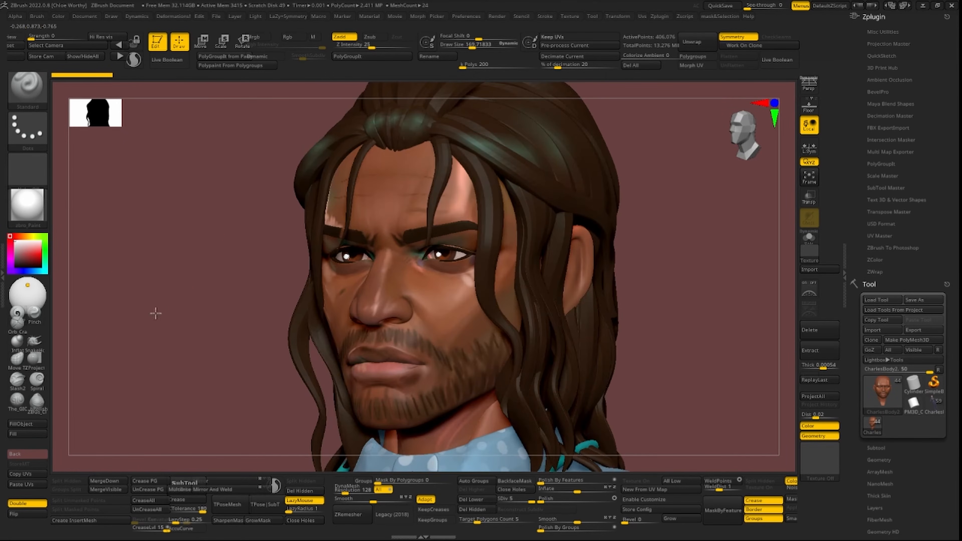
shift+drag(151, 314, 231, 103)
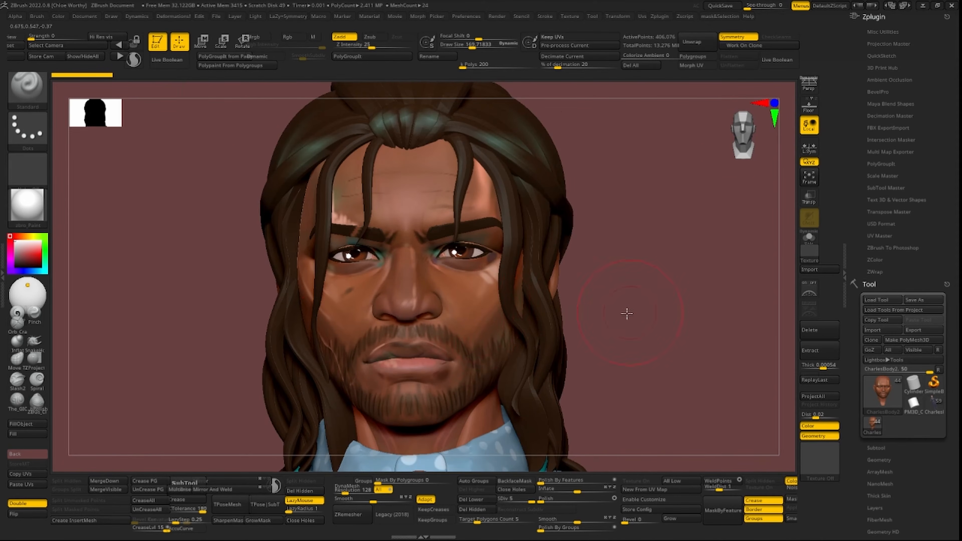
drag(631, 312, 280, 347)
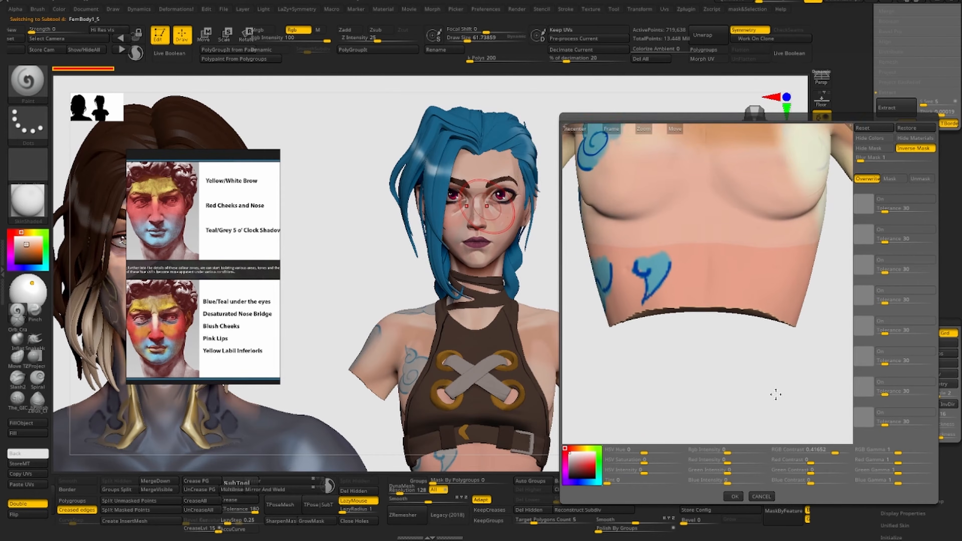
Examine the blue-haired character's facial color zones in the high-contrast Adjust Colors preview, and accept the dialog
drag(776, 395, 773, 483)
drag(775, 202, 792, 535)
drag(801, 347, 801, 257)
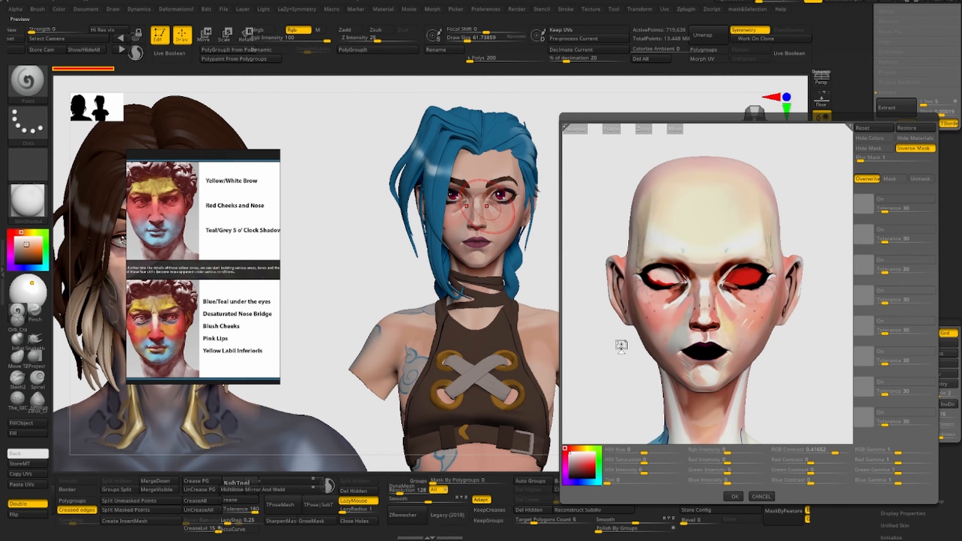
click(734, 498)
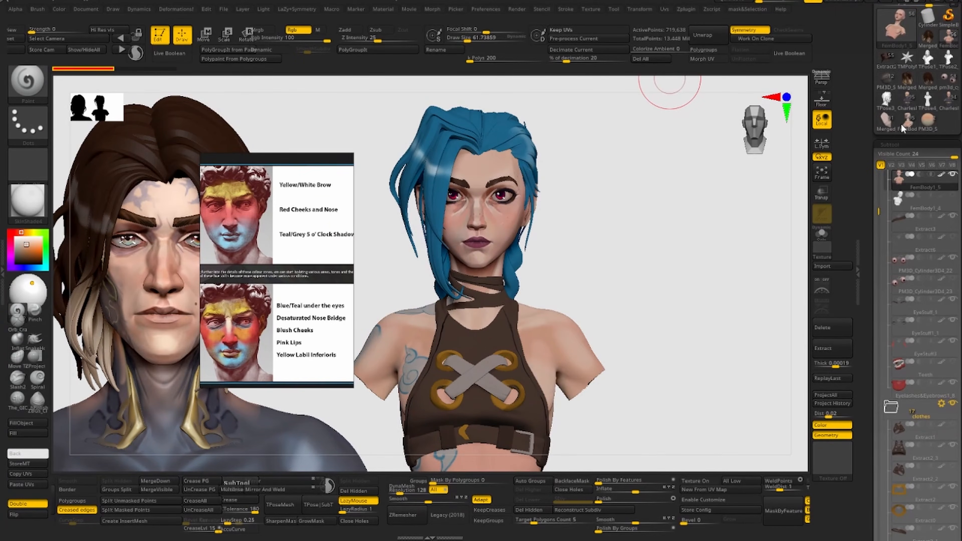
Switch to the brown-haired male bust, hide its torso and gold chest ornament, and frame the head
click(904, 125)
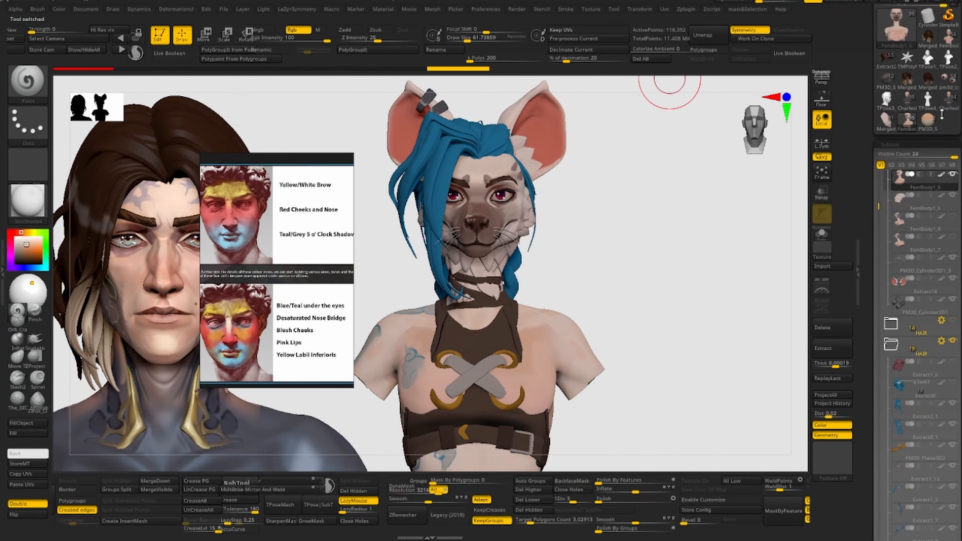
click(947, 105)
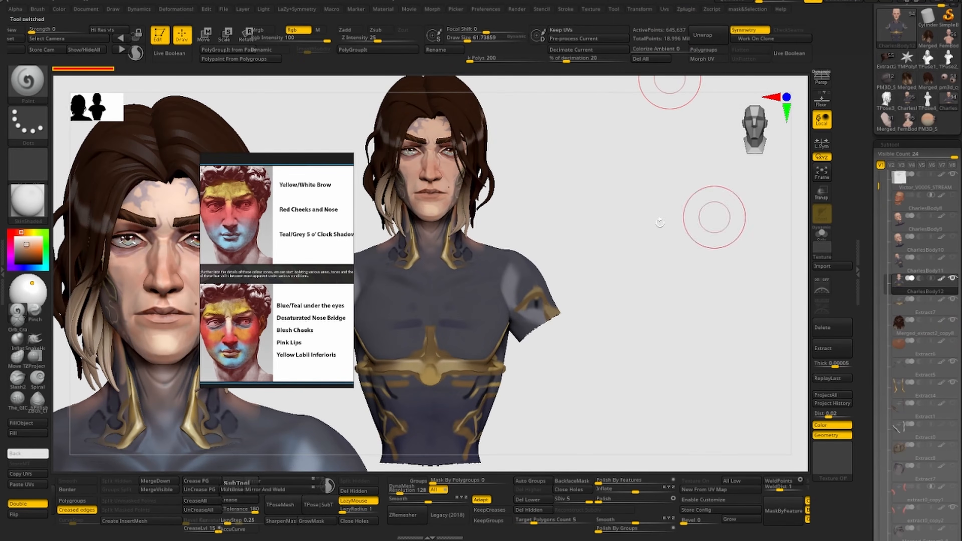
ctrl+shift+drag(655, 145, 423, 343)
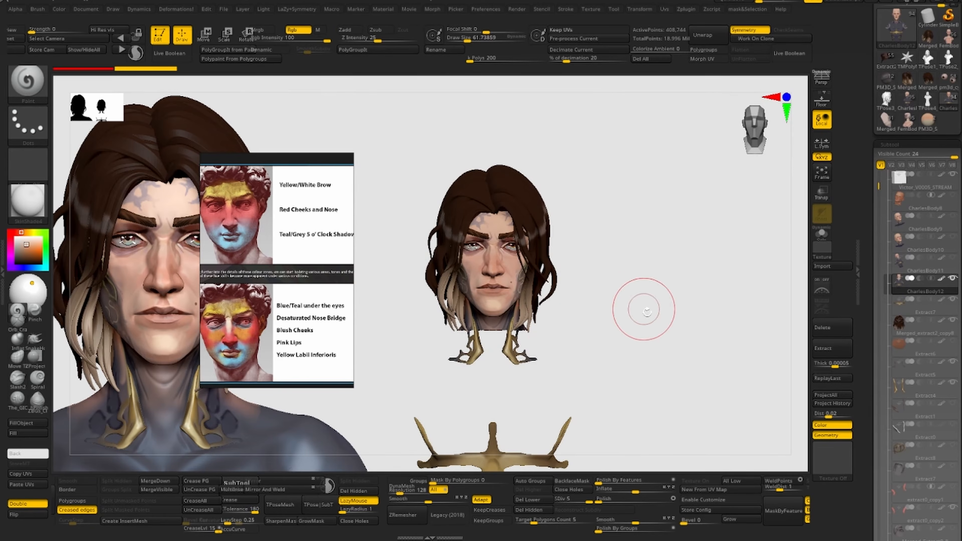
alt+click(494, 414)
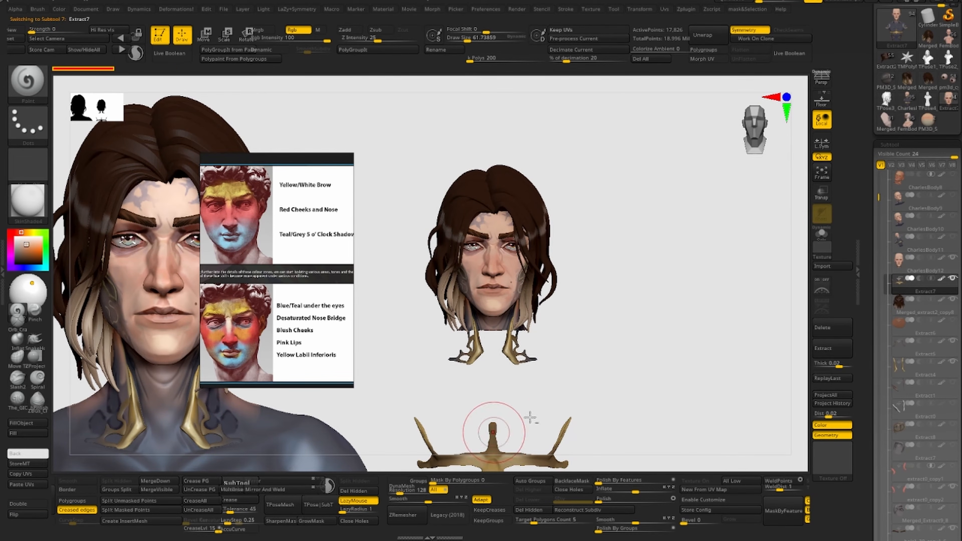
click(951, 270)
key(f)
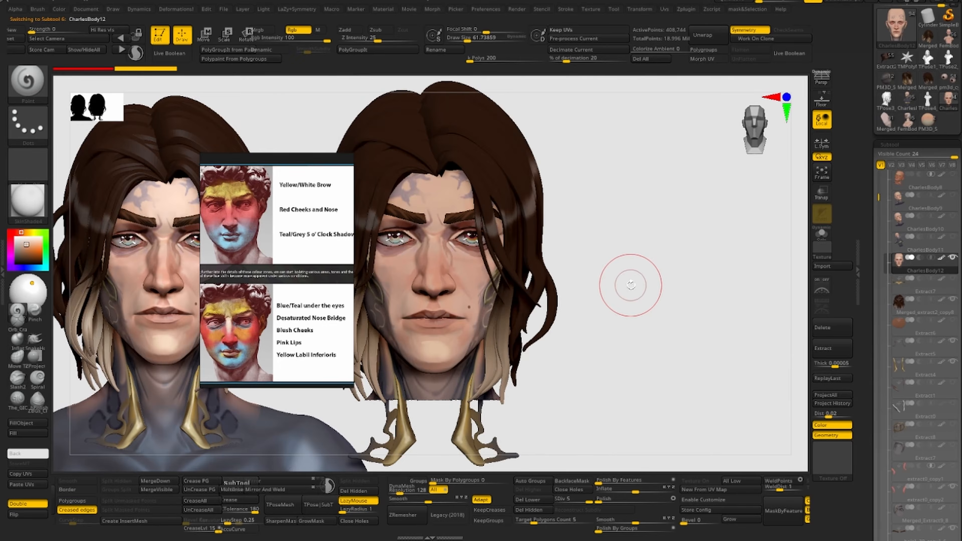
Isolate the head with a lasso selection and Solo mode, and reduce the brush to about 30 for face work
ctrl+shift+click(650, 341)
key(ctrl+shift+l)
mouse_move(628, 144)
ctrl+alt+shift+mouse_down()
mouse_move(356, 69)
mouse_move(328, 407)
mouse_move(494, 460)
mouse_move(556, 406)
ctrl+alt+shift+mouse_up()
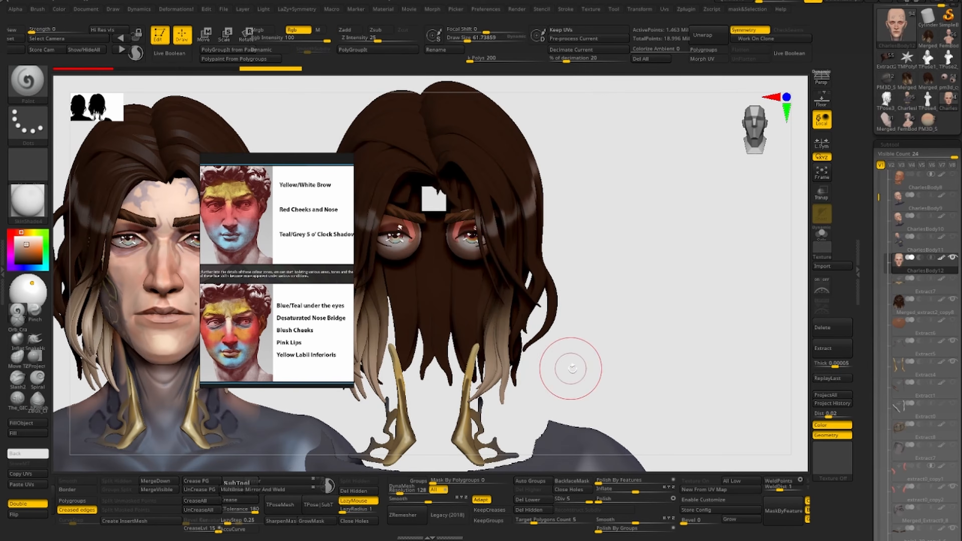
ctrl+shift+drag(732, 324, 712, 322)
key(f)
click(818, 230)
mouse_move(576, 205)
alt+mouse_down()
mouse_move(681, 256)
mouse_move(664, 255)
mouse_move(735, 328)
alt+mouse_up()
key(s)
key(s)
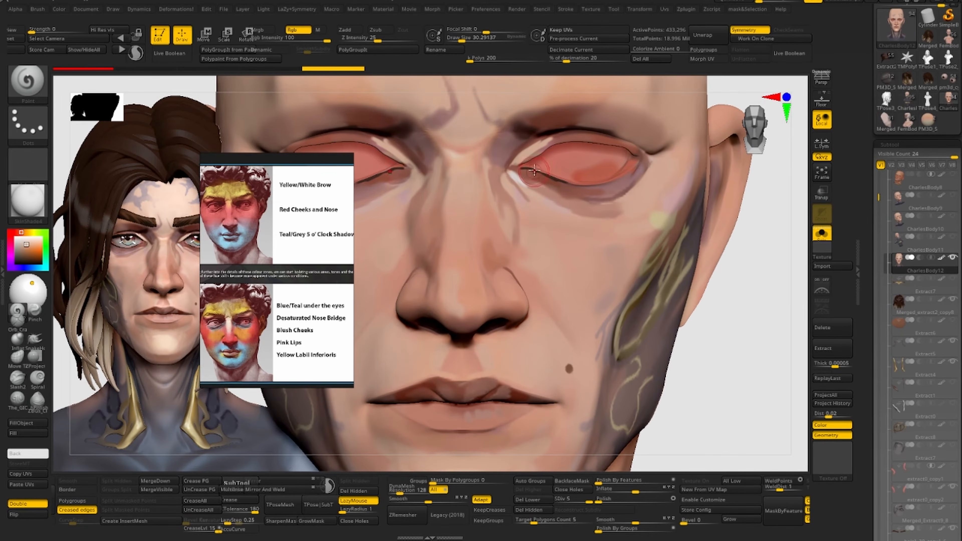
click(17, 311)
key(s)
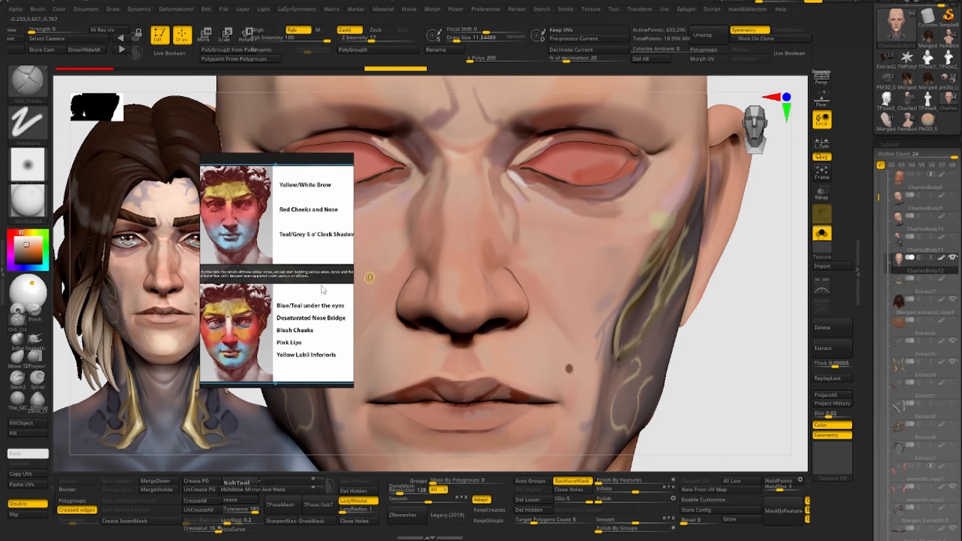
click(19, 310)
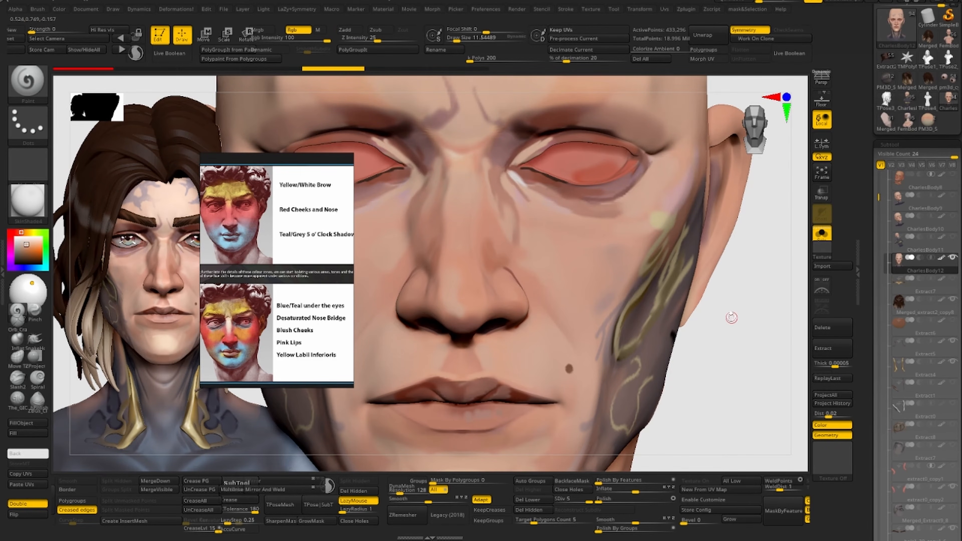
Try a small stroke on the forehead marking, undo it, and choose a pale desaturated tone
alt+drag(728, 326, 762, 353)
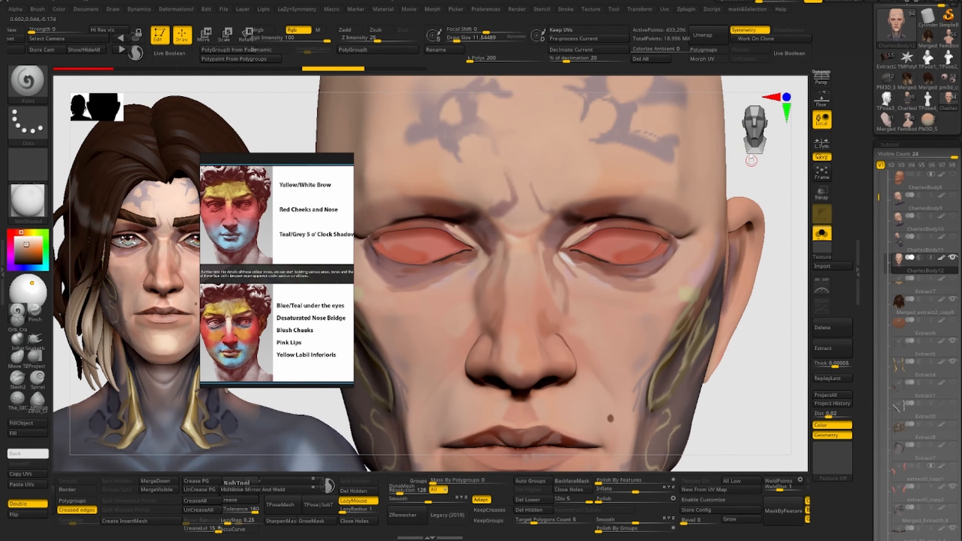
alt+drag(751, 161, 769, 220)
mouse_move(447, 154)
mouse_down()
mouse_move(455, 161)
mouse_move(446, 156)
mouse_up()
key(ctrl+z)
key(c)
click(18, 245)
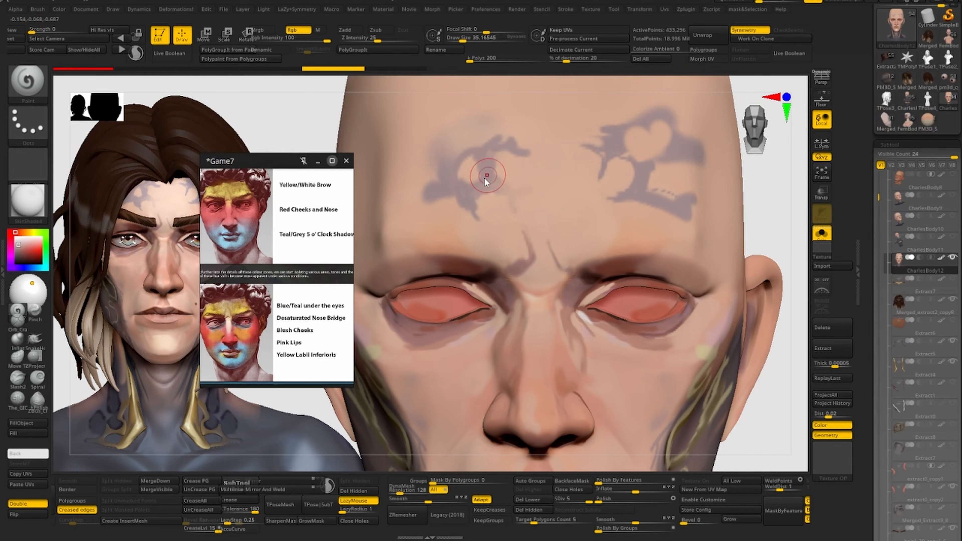
Blend the chosen tone with the forehead color, dab it around the purple marking, and reduce the brush to about 24
key(c)
key(s)
mouse_move(489, 166)
mouse_down()
mouse_move(480, 166)
mouse_move(498, 167)
mouse_move(485, 162)
mouse_up()
key(s)
key(c)
key(s)
key(s)
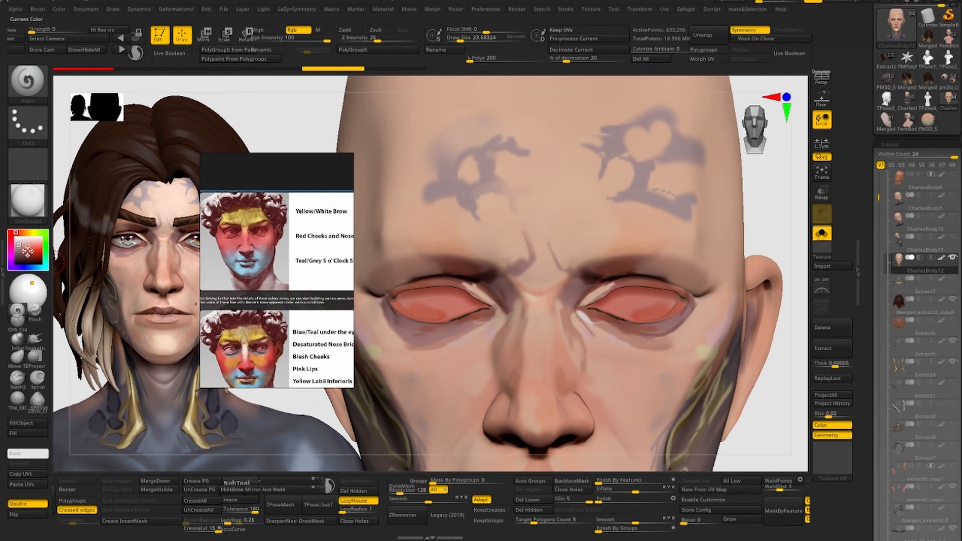
Choose a blue and try painting patches above the forehead marking, undoing each attempt
click(26, 245)
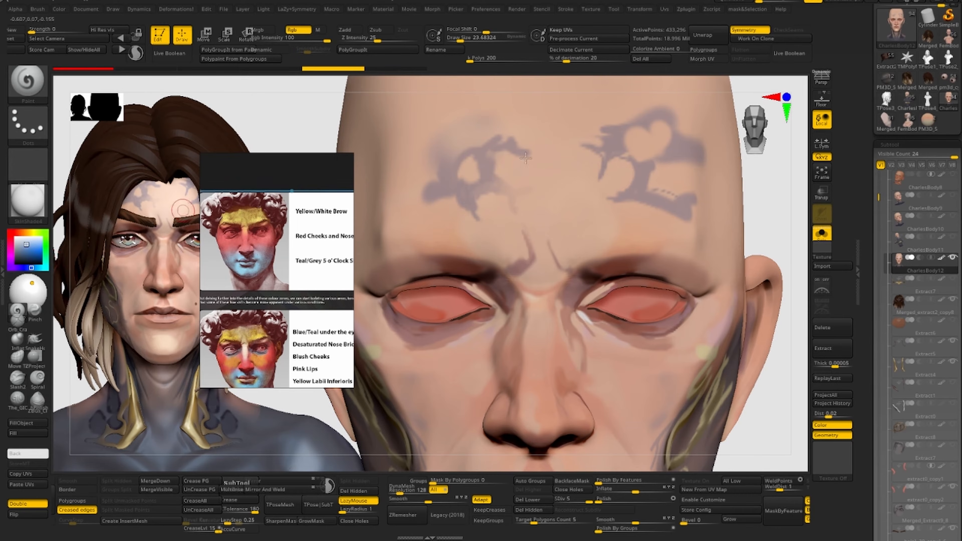
mouse_move(510, 124)
mouse_down()
mouse_move(490, 124)
mouse_move(601, 161)
mouse_up()
key(ctrl+z)
drag(443, 120, 519, 113)
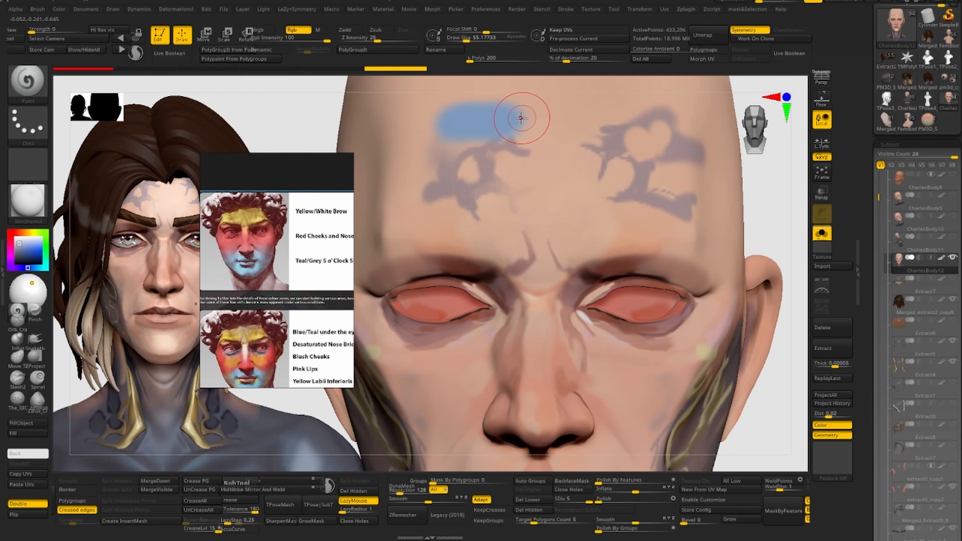
key(ctrl)
key(ctrl+z)
Try a blue stroke above the forehead marking, undo it, and resample a softer tone with the brush at about 72
mouse_move(455, 110)
mouse_down()
mouse_move(527, 121)
mouse_move(543, 133)
mouse_up()
key(ctrl+z)
key(s)
key(c)
key(ctrl+z)
key(s)
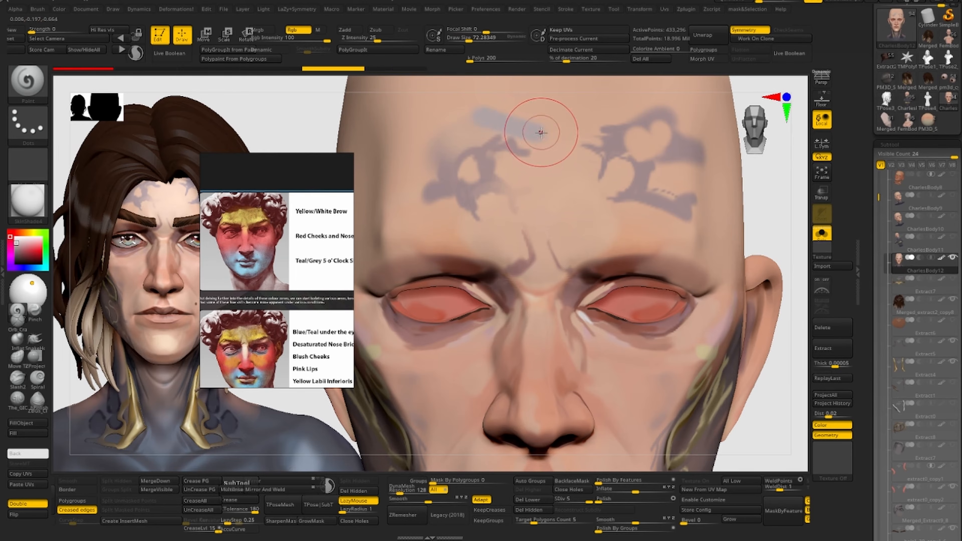
Try shaping the blue patch above the forehead marking with short skin-tone strokes, using brush sizes down to about 43
drag(776, 214, 720, 213)
drag(530, 131, 529, 143)
key(s)
key(ctrl+z)
key(s)
mouse_move(483, 121)
mouse_down()
mouse_move(494, 124)
mouse_move(476, 146)
mouse_move(455, 130)
mouse_move(489, 127)
mouse_move(487, 136)
mouse_up()
key(s)
key(s)
mouse_move(473, 126)
mouse_down()
mouse_move(463, 125)
mouse_move(476, 145)
mouse_up()
key(s)
drag(455, 150, 463, 149)
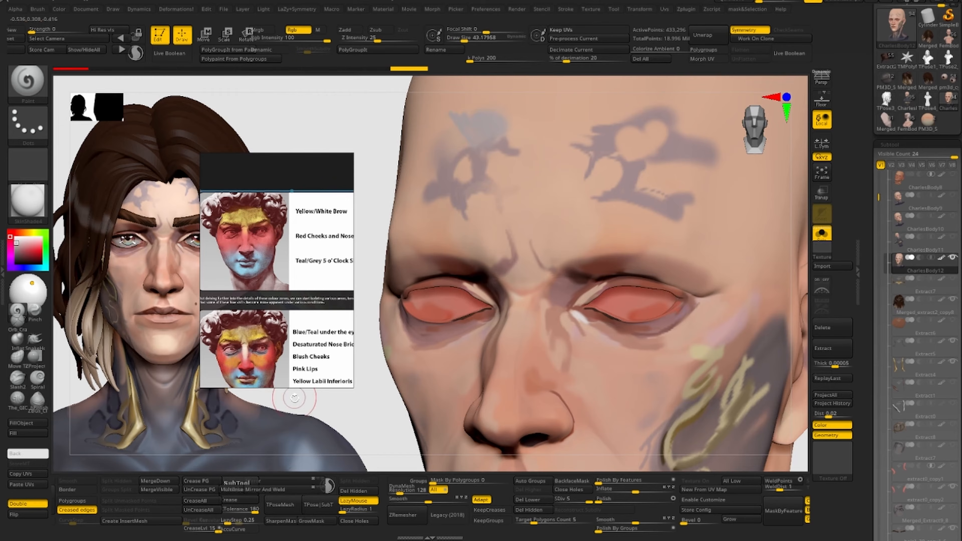
key(s)
drag(606, 272, 612, 272)
drag(362, 387, 392, 383)
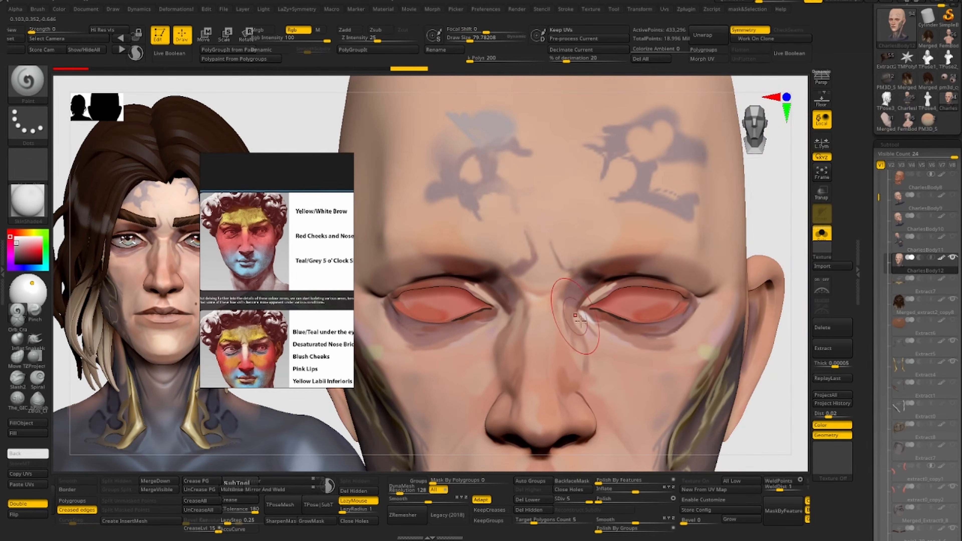
Undo the blue forehead strokes and step back and forth through the undo history
key(ctrl)
key(ctrl+z)
key(ctrl+z)
key(ctrl+z)
key(ctrl+z)
key(ctrl+z)
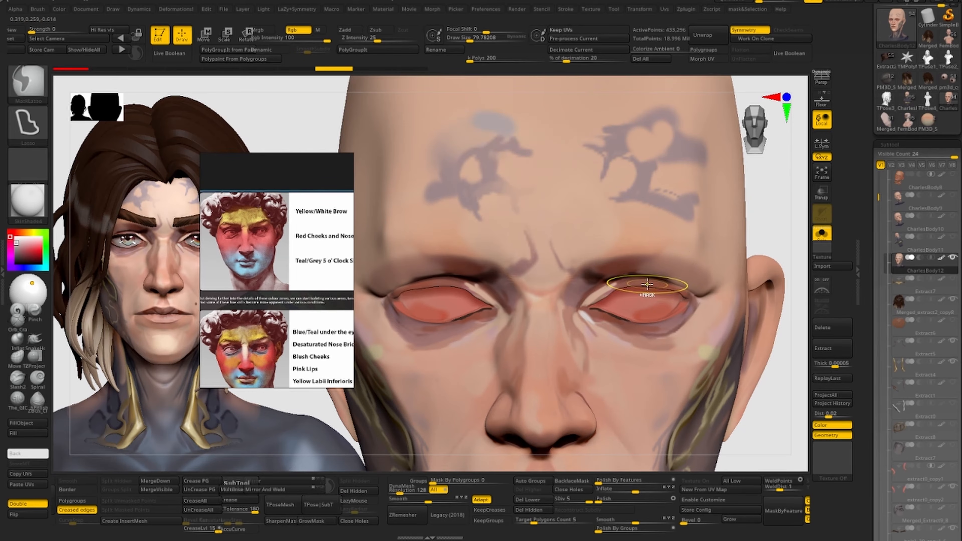
key(ctrl+shift+z)
key(ctrl+shift+z)
key(ctrl+shift+z)
key(ctrl+shift+z)
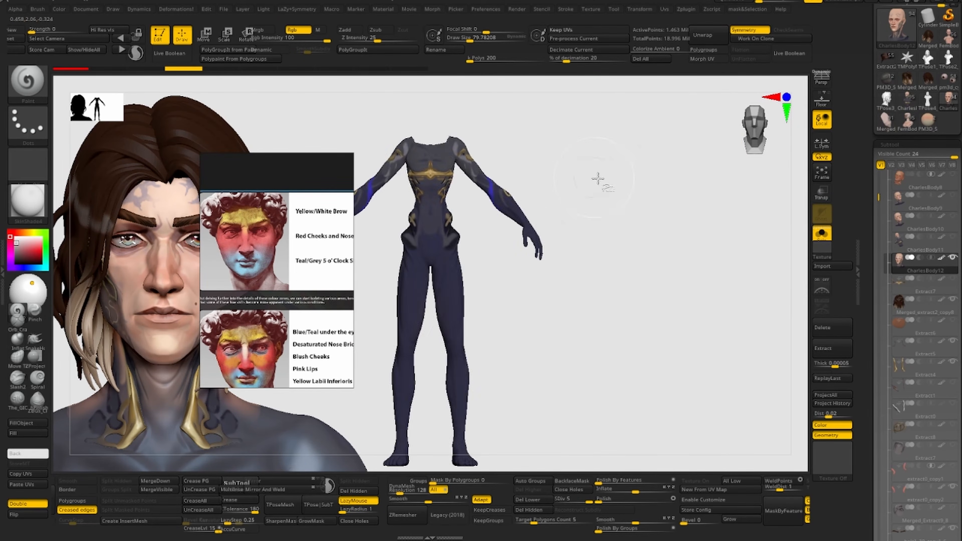
Try a sampled tone along the edge of the dark cheek marking with a brush of about 38, undoing the last stroke
key(s)
drag(652, 277, 659, 279)
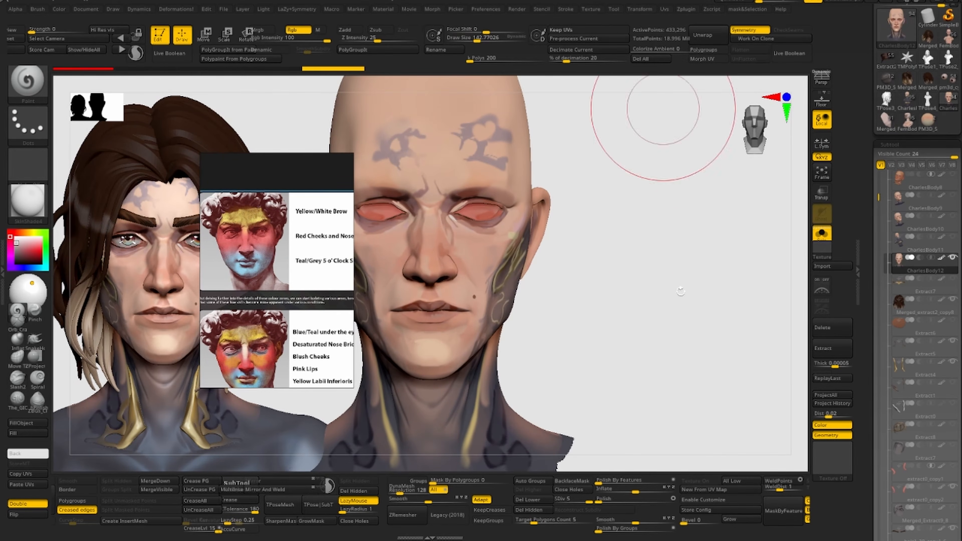
mouse_move(763, 336)
alt+mouse_down()
mouse_move(795, 378)
mouse_move(764, 343)
mouse_move(775, 320)
mouse_move(796, 327)
alt+mouse_up()
key(s)
key(s)
drag(775, 369, 735, 371)
drag(792, 294, 807, 306)
key(c)
mouse_move(638, 237)
mouse_down()
mouse_move(619, 269)
mouse_move(605, 255)
mouse_up()
key(s)
mouse_move(611, 250)
mouse_down()
mouse_move(602, 250)
mouse_move(639, 210)
mouse_up()
key(ctrl+z)
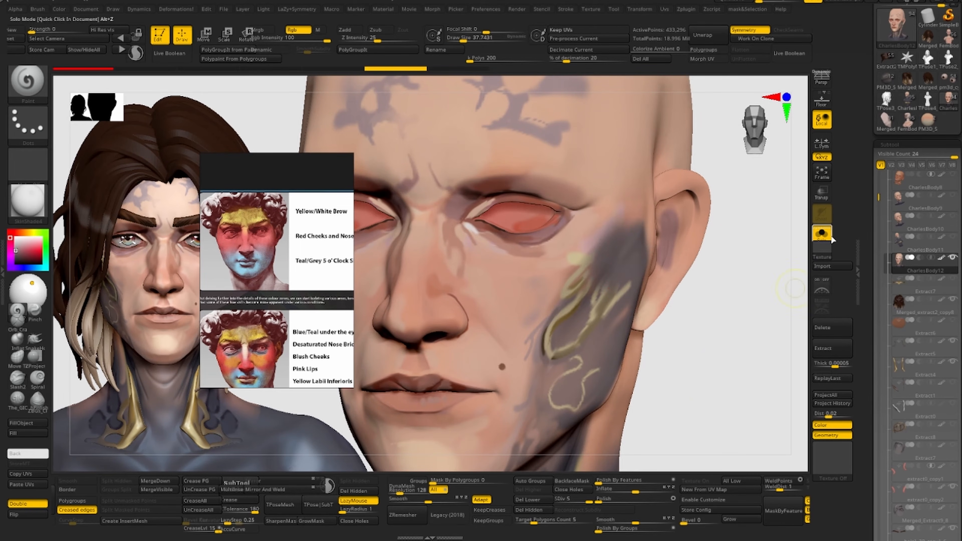
Turn off Solo mode and check the full face with perspective toggled
click(825, 234)
mouse_move(783, 257)
alt+mouse_down()
mouse_move(782, 235)
mouse_move(749, 204)
mouse_move(762, 219)
alt+mouse_up()
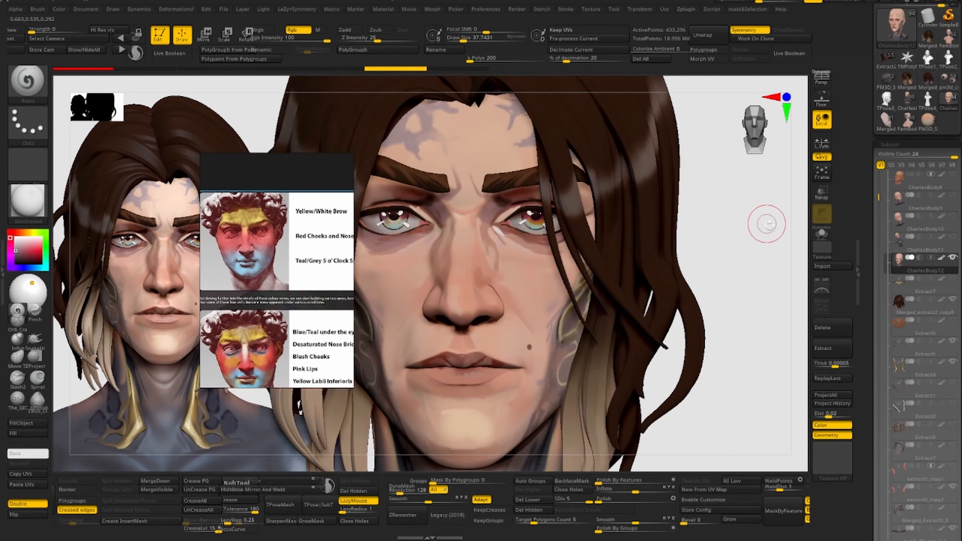
key(p)
key(p)
mouse_move(732, 267)
mouse_down()
mouse_move(741, 267)
mouse_move(706, 272)
mouse_up()
key(s)
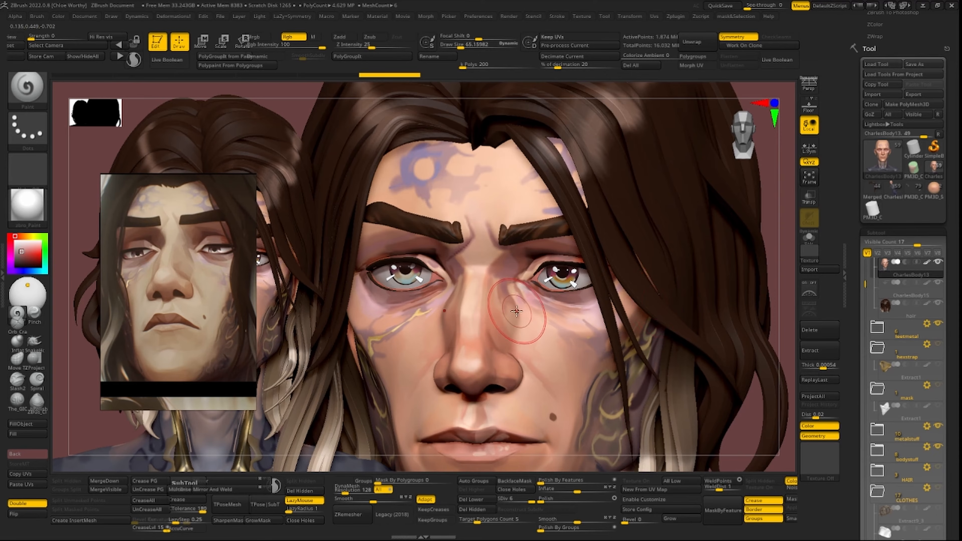
On the tattooed character with the red backdrop, sample skin tones from the cheek and under-eye area and enlarge the brush to about 88
drag(779, 265, 778, 260)
key(c)
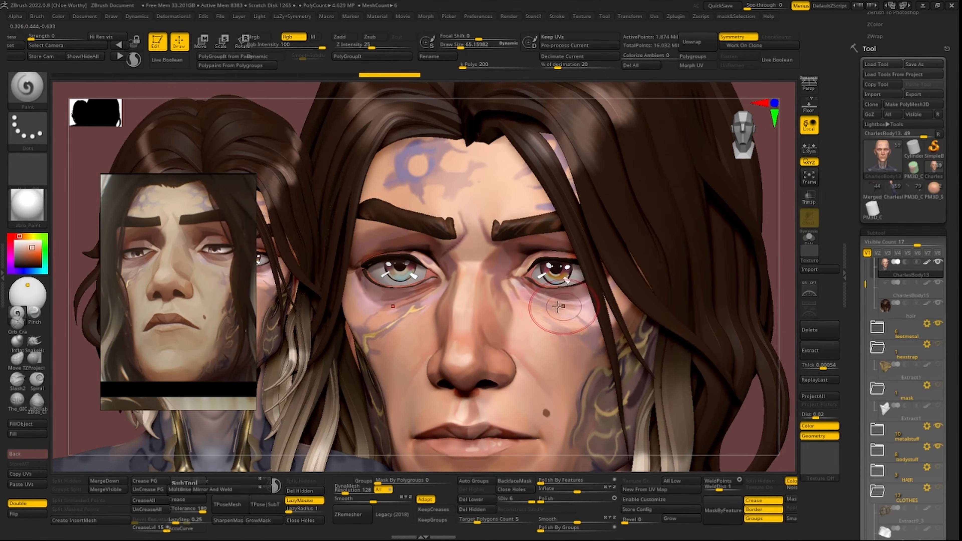
key(c)
key(bracketright)
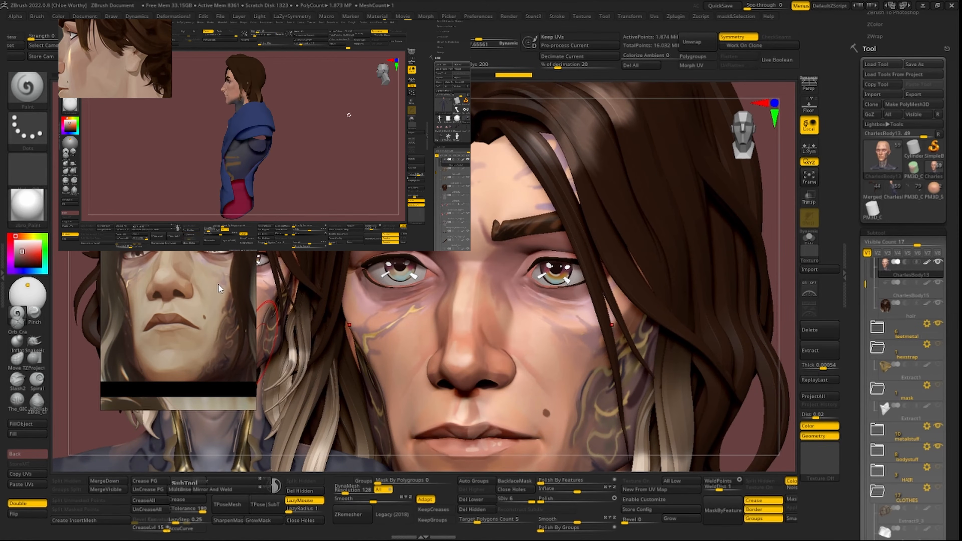
drag(773, 267, 790, 281)
drag(791, 318, 781, 281)
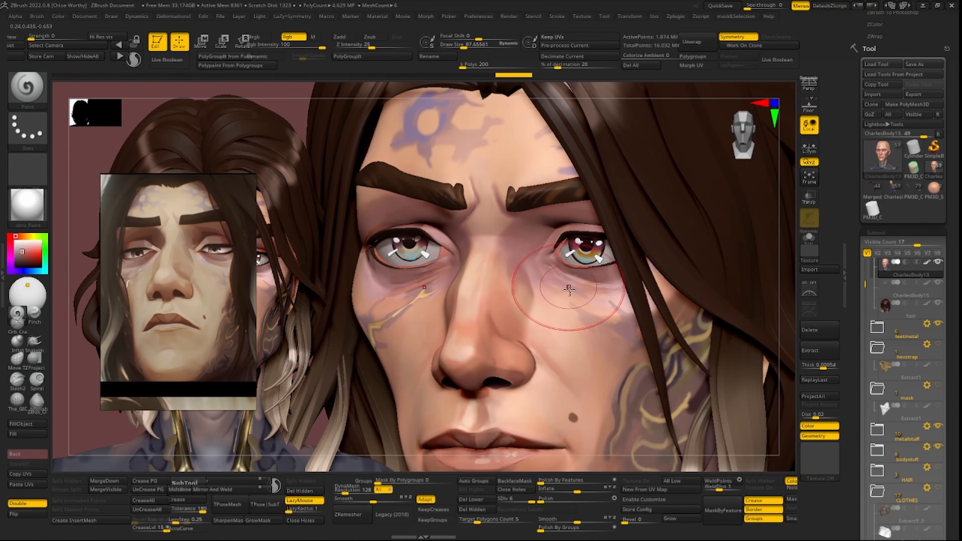
key(c)
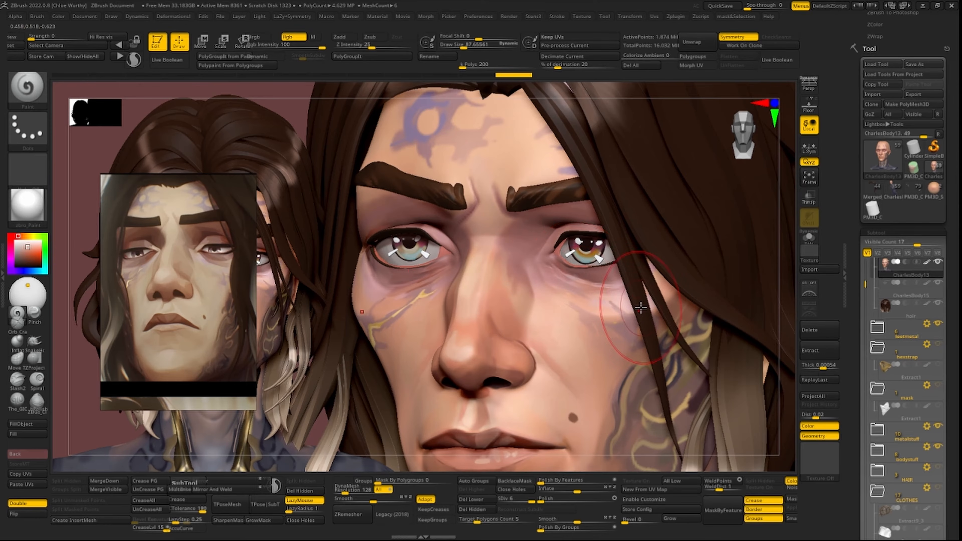
Duplicate the CharlesBody13 subtool and make the copy the active subtool
alt+drag(785, 364, 769, 307)
drag(401, 369, 424, 364)
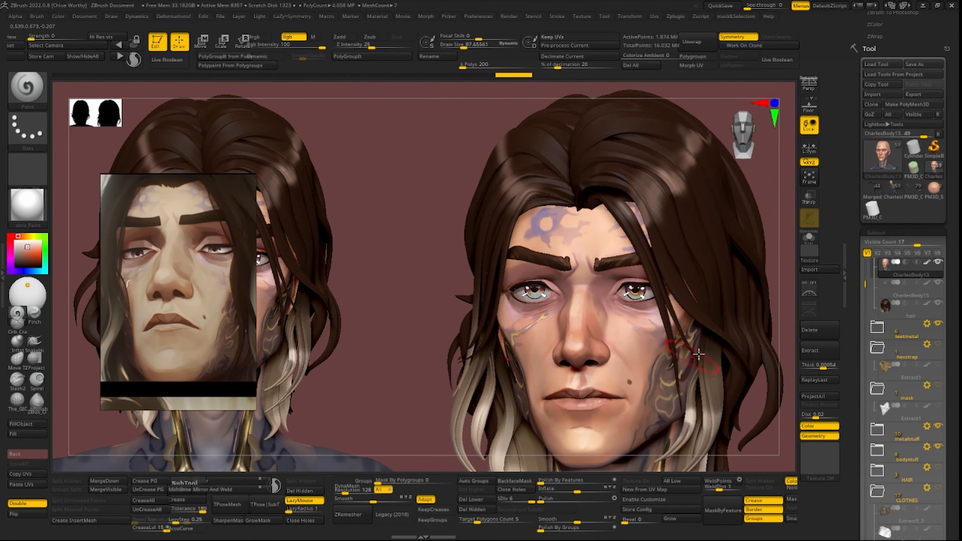
drag(755, 232, 789, 215)
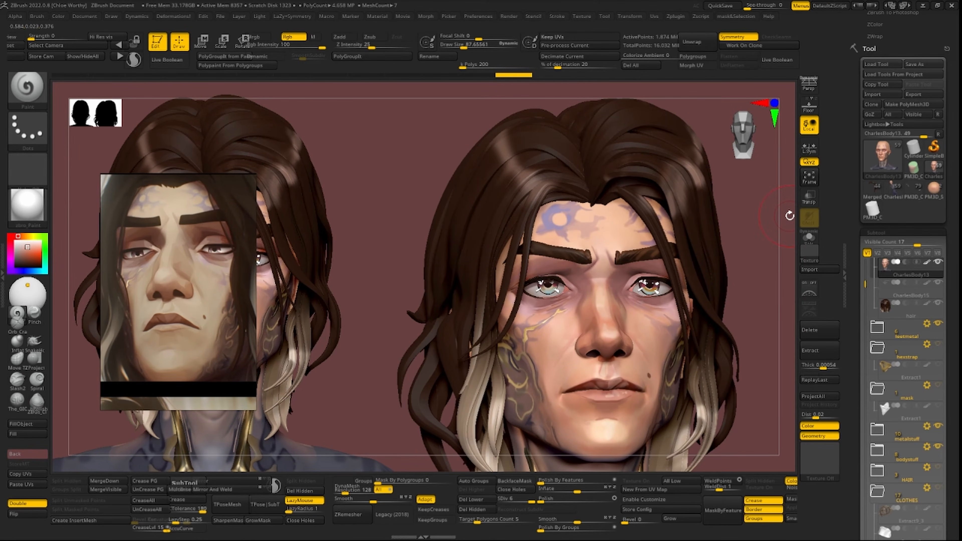
drag(789, 216, 767, 292)
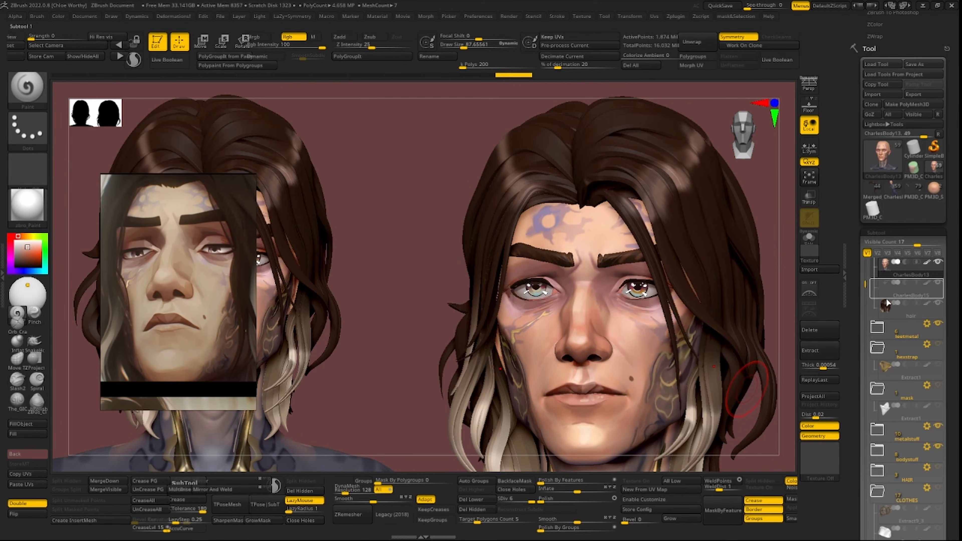
key(ctrl+shift)
ctrl+shift+drag(918, 291, 907, 289)
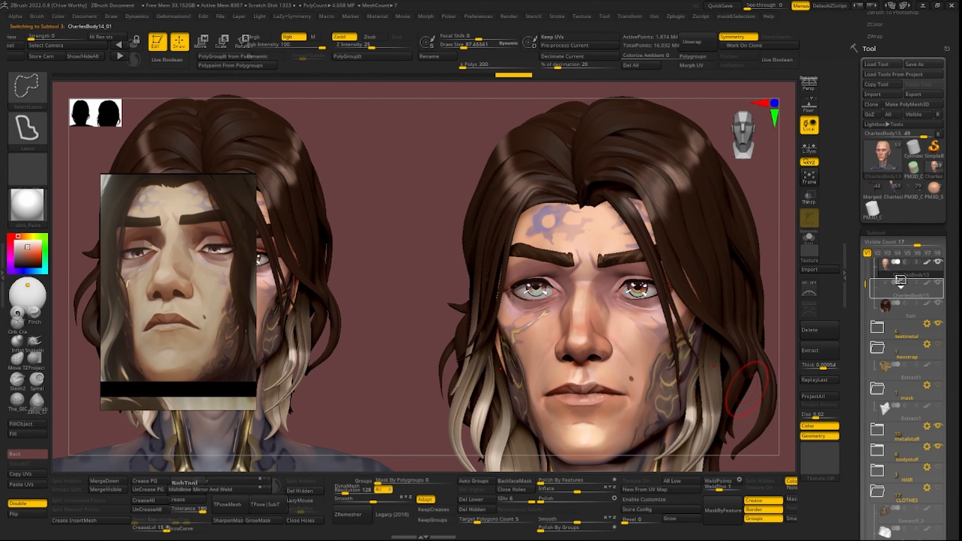
click(895, 274)
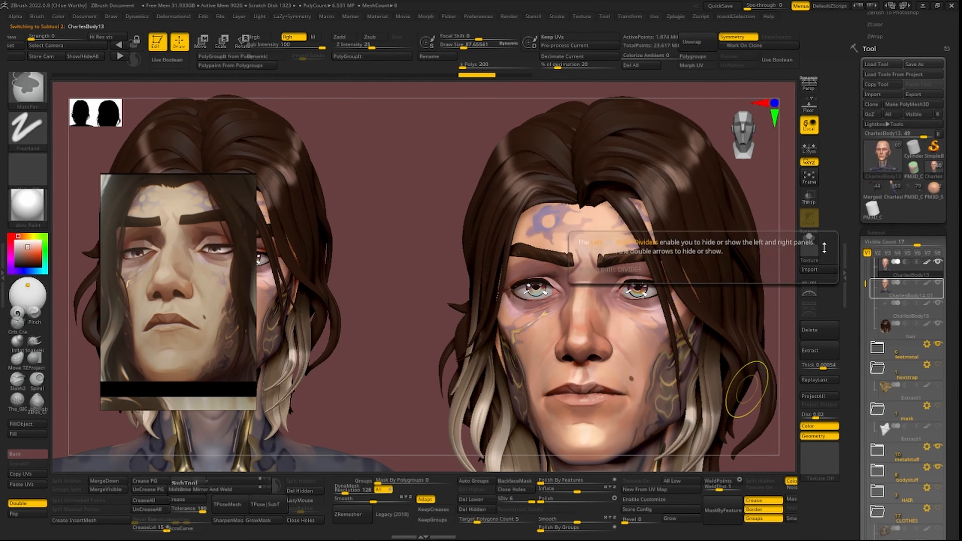
click(809, 239)
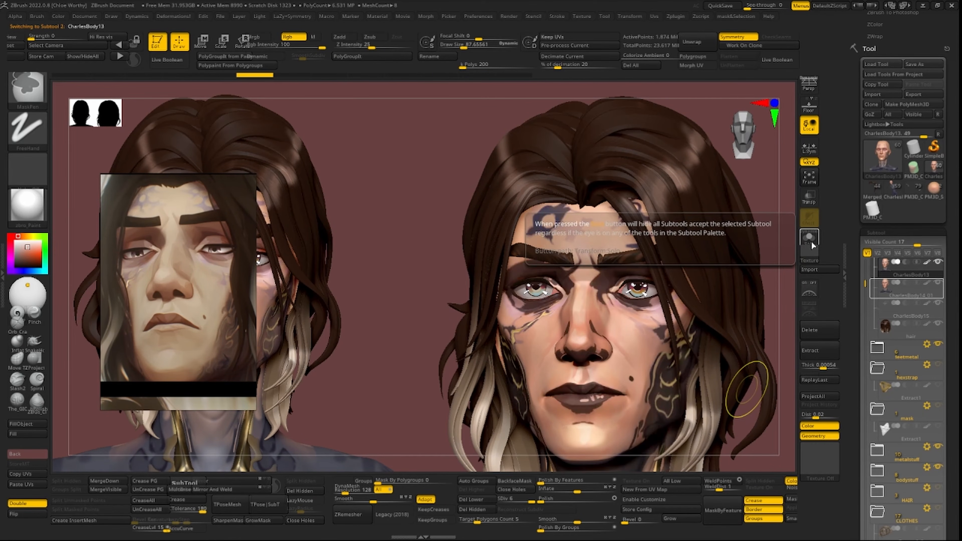
click(895, 291)
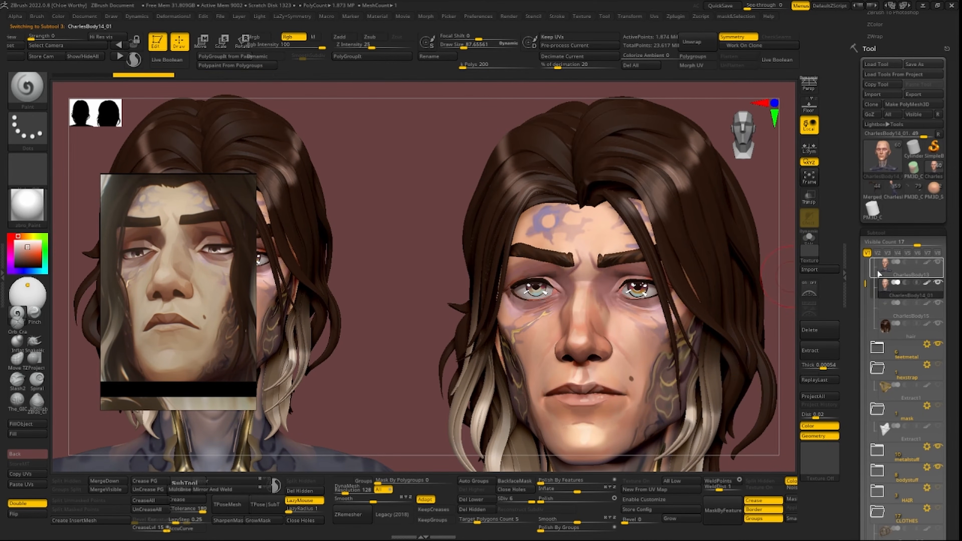
Reduce the brush to about 46 and examine the skin coloring in the painted portrait reference at several magnifications
alt+drag(774, 205, 832, 229)
key(s)
drag(627, 309, 620, 309)
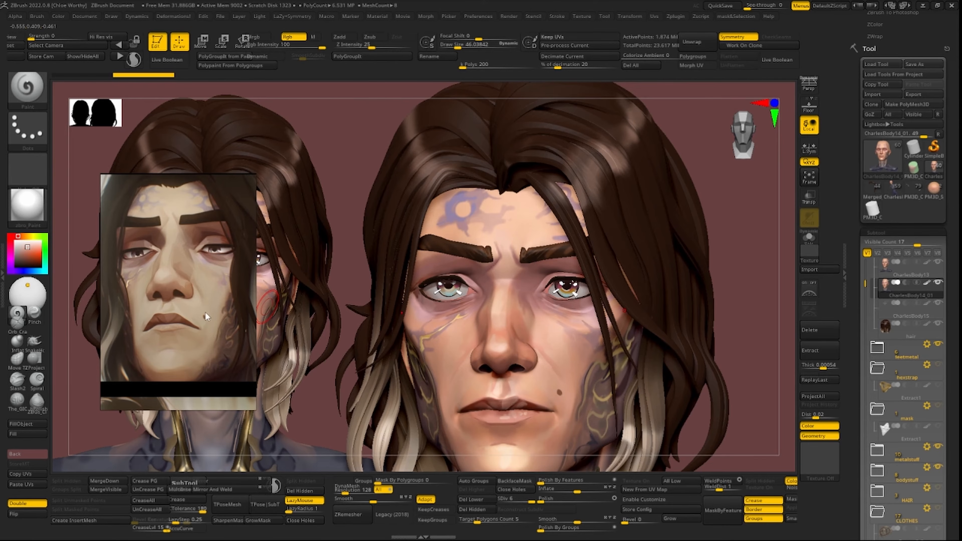
scroll(202, 310, up, 3)
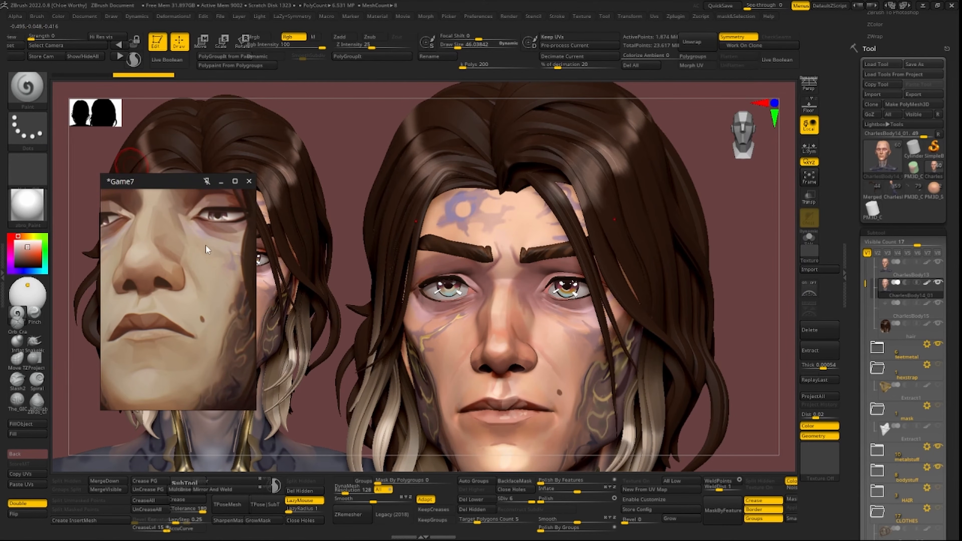
scroll(201, 262, down, 3)
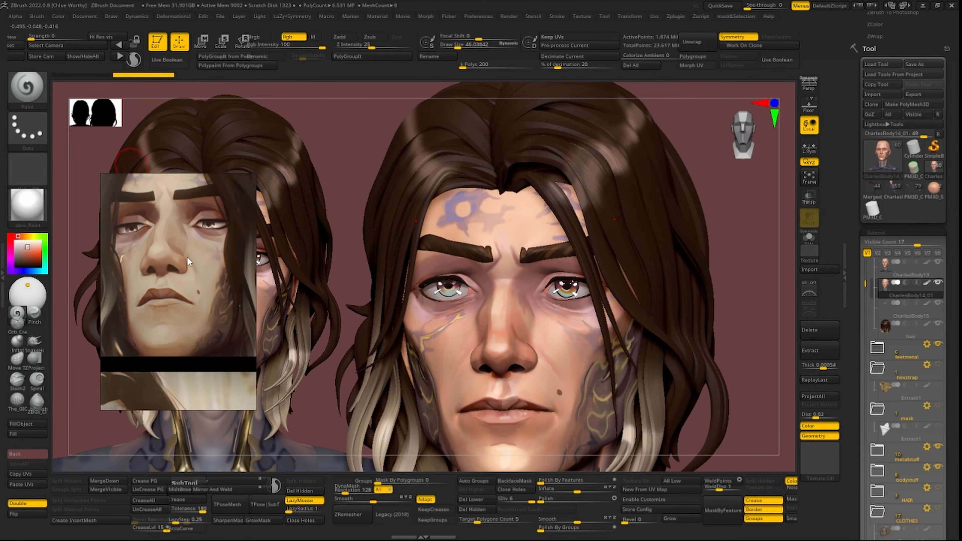
scroll(187, 247, down, 3)
middle_drag(154, 243, 160, 292)
scroll(174, 289, up, 5)
scroll(180, 300, down, 5)
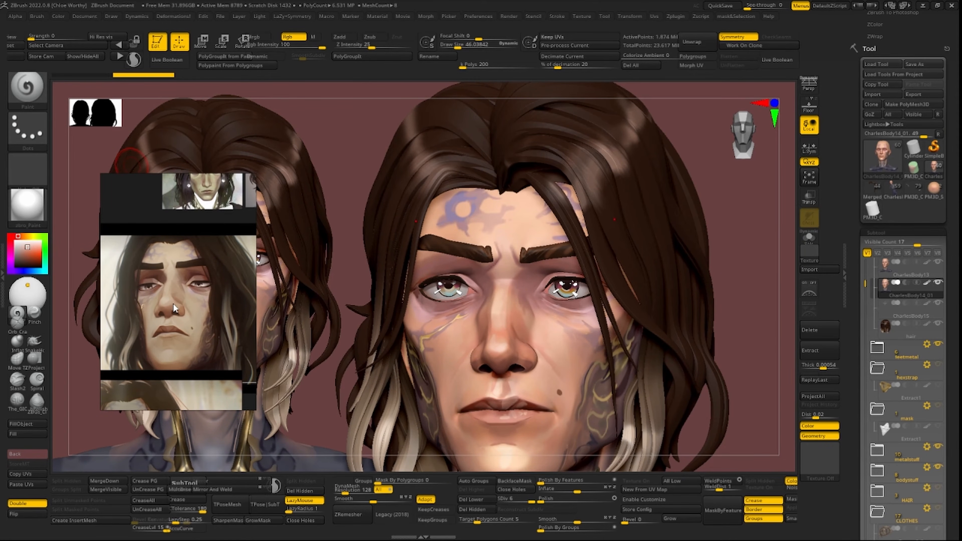
Reduce the brush to about 9 and paint pale highlights below the inner eye corner, following the reference's eye close-up
mouse_move(729, 311)
mouse_down()
mouse_move(743, 305)
mouse_move(750, 281)
mouse_move(752, 291)
mouse_move(736, 294)
mouse_up()
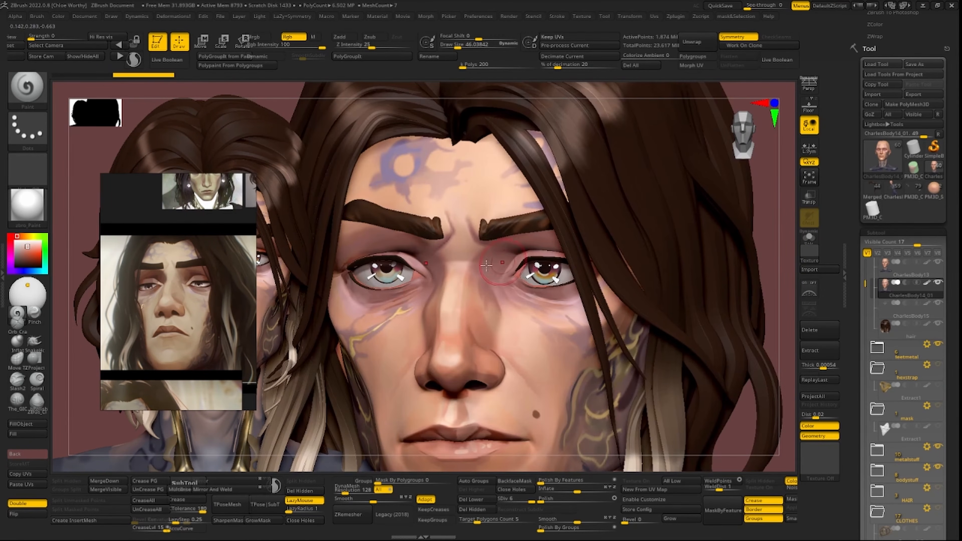
key(b)
key(s)
drag(570, 276, 565, 276)
key(s)
drag(501, 287, 502, 285)
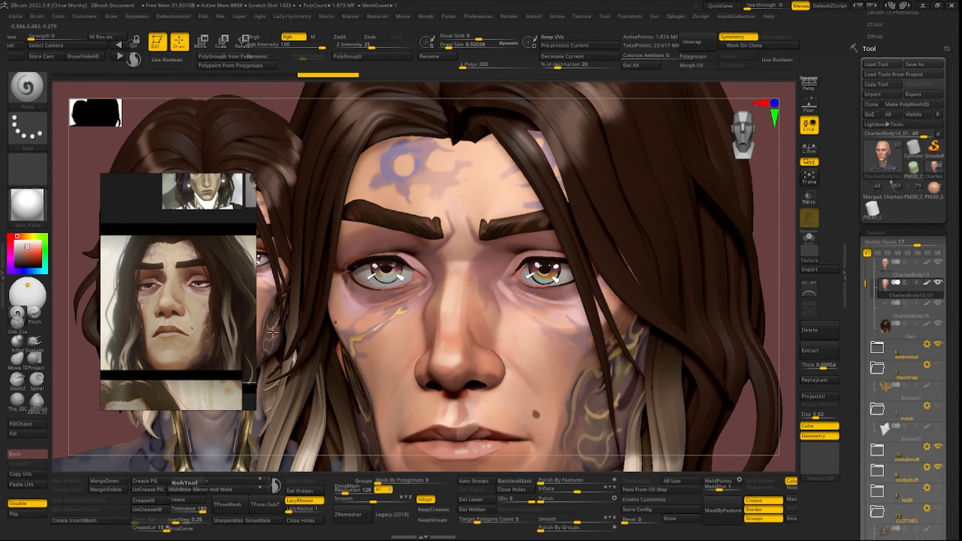
scroll(158, 329, up, 6)
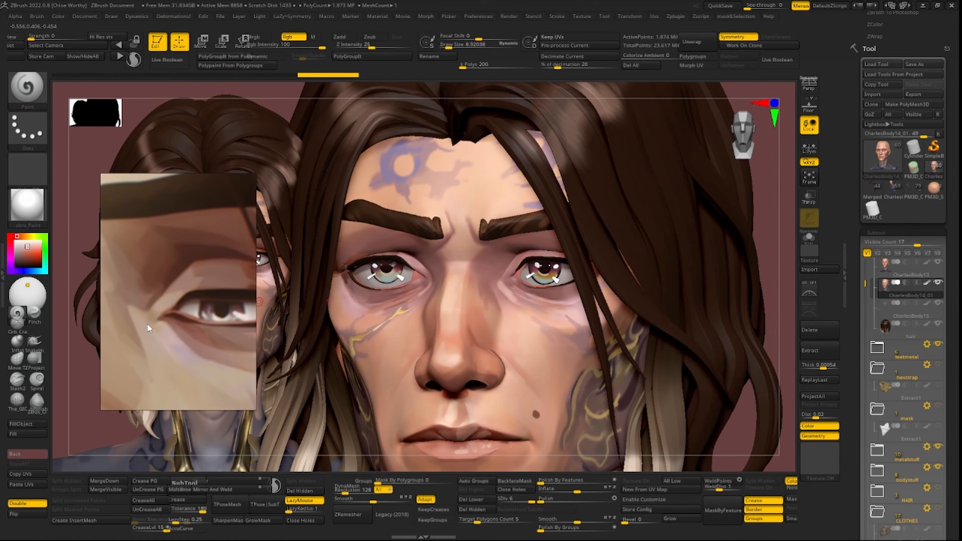
alt+drag(770, 208, 779, 245)
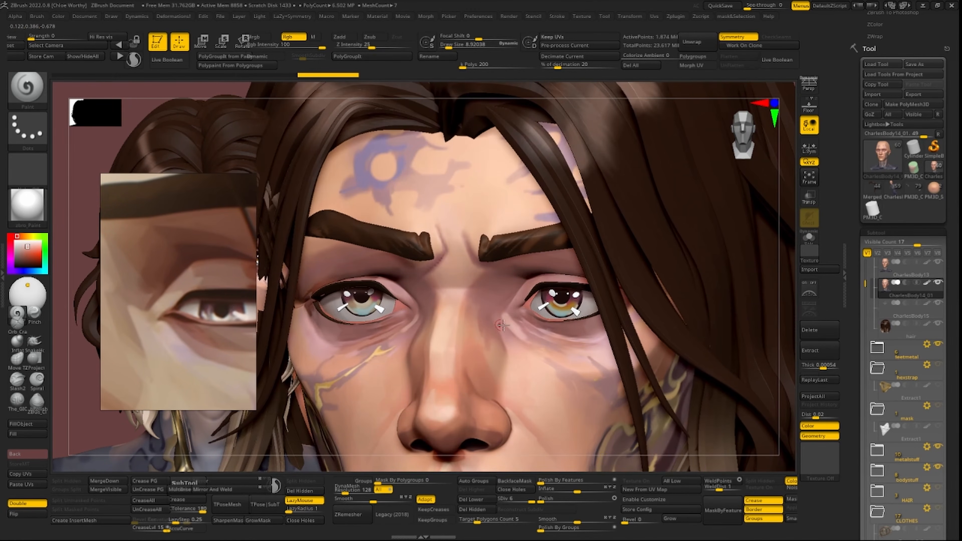
key(l)
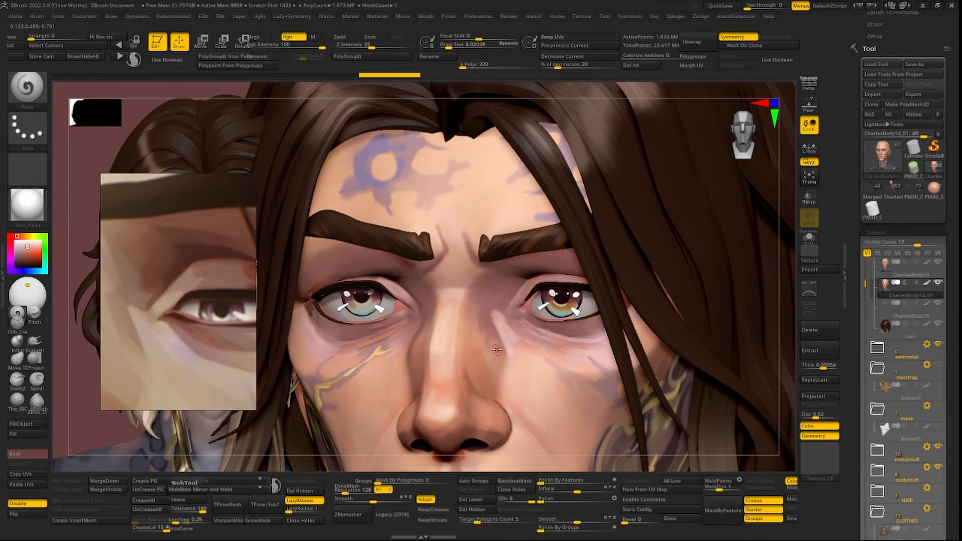
Sample nearby skin tones and refine the inner eye corner with the brush enlarged to about 12
key(c)
key(bracketright)
mouse_move(525, 295)
mouse_down()
mouse_move(516, 303)
mouse_move(527, 290)
mouse_up()
mouse_move(530, 323)
mouse_down()
mouse_move(518, 320)
mouse_move(527, 287)
mouse_up()
key(c)
key(ctrl+shift+z)
key(ctrl+shift+z)
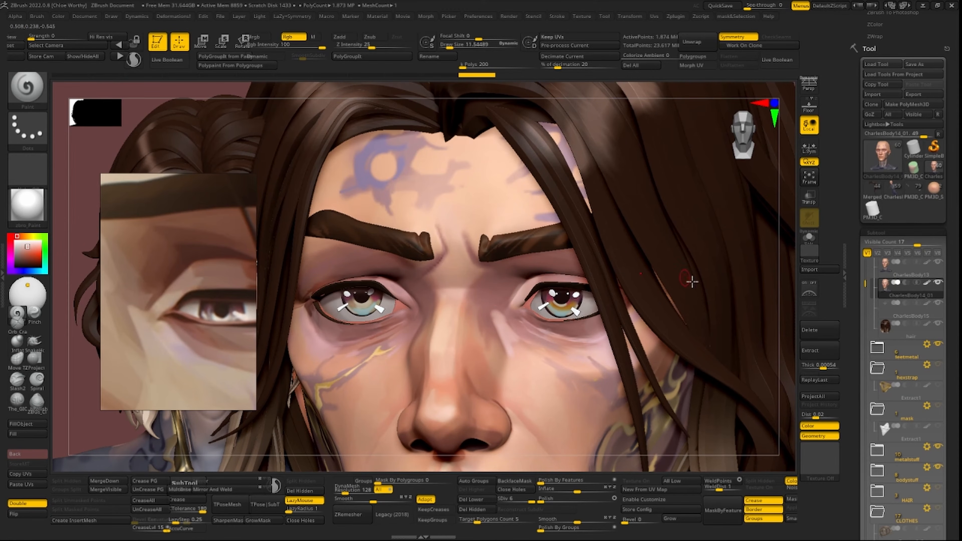
Isolate the head with Solo, add small strokes of a darker skin tone at the outer eye corner, and show the full character again
click(810, 237)
key(c)
key(s)
mouse_move(592, 276)
mouse_down()
mouse_move(629, 291)
mouse_move(547, 276)
mouse_move(612, 286)
mouse_up()
click(612, 272)
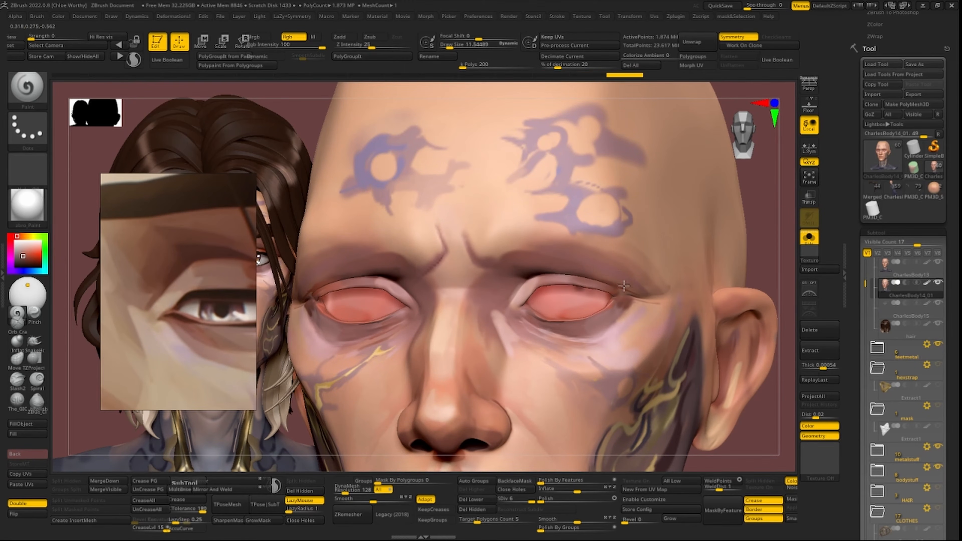
click(809, 237)
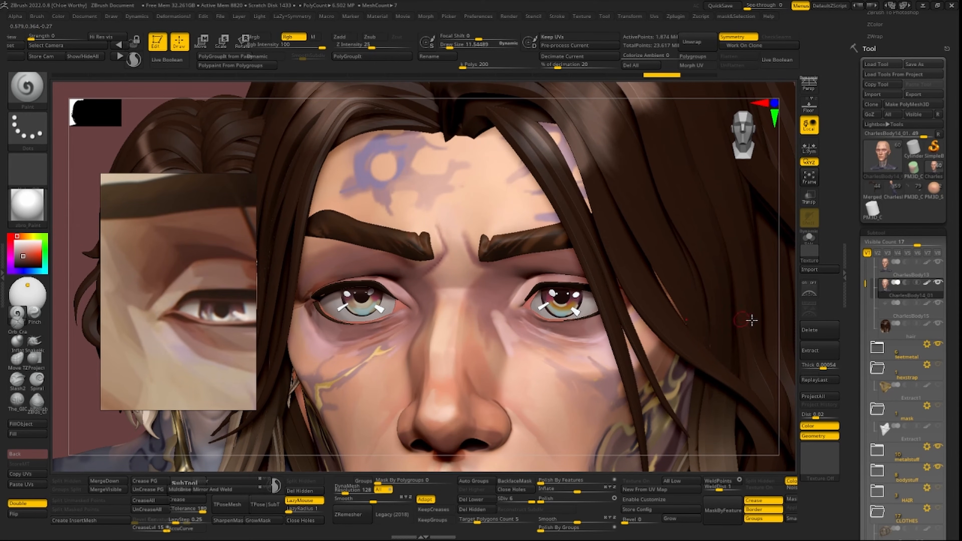
Touch up the fold under the eye, sample a lighter skin tone, and reduce the brush to about 7
mouse_move(793, 278)
mouse_down()
mouse_move(767, 264)
mouse_move(731, 275)
mouse_up()
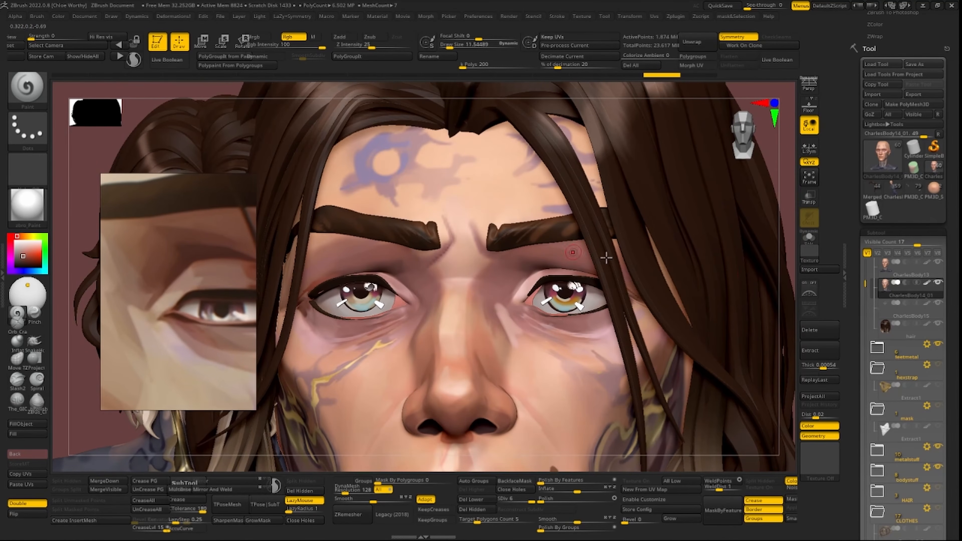
drag(787, 318, 776, 332)
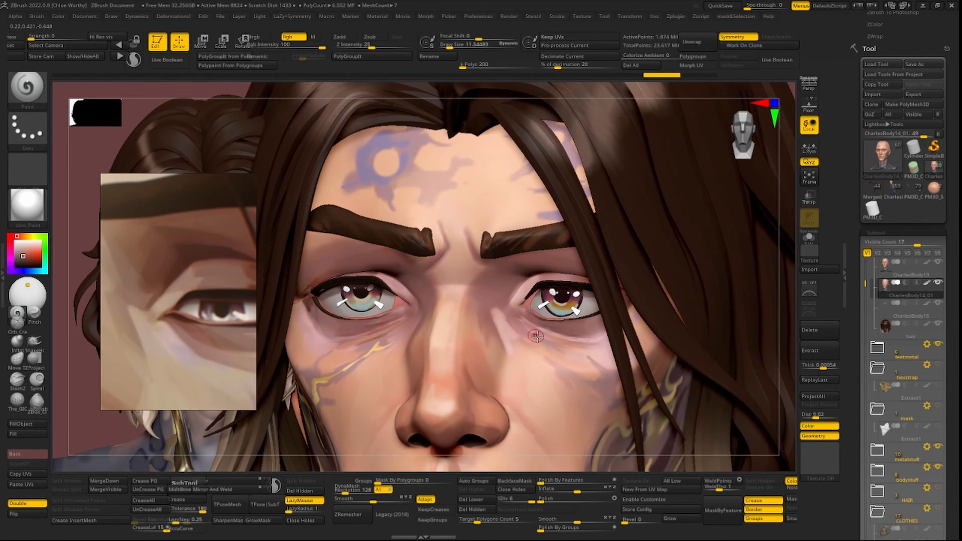
mouse_move(549, 330)
mouse_down()
mouse_move(562, 337)
mouse_move(532, 320)
mouse_up()
key(c)
key(c)
key(s)
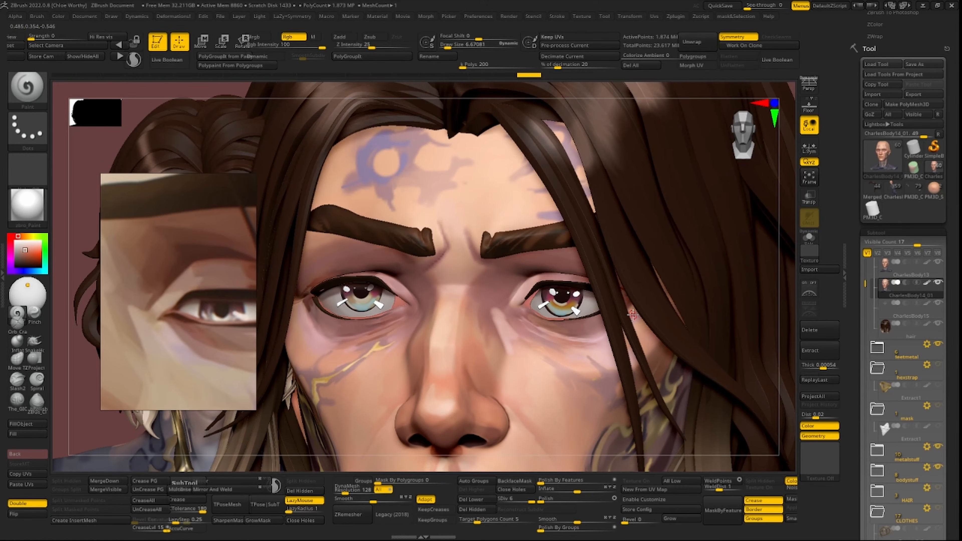
Isolate the head with Solo, paint a darker skin tone above the inner eye corner, and show the full character again
drag(766, 332, 798, 298)
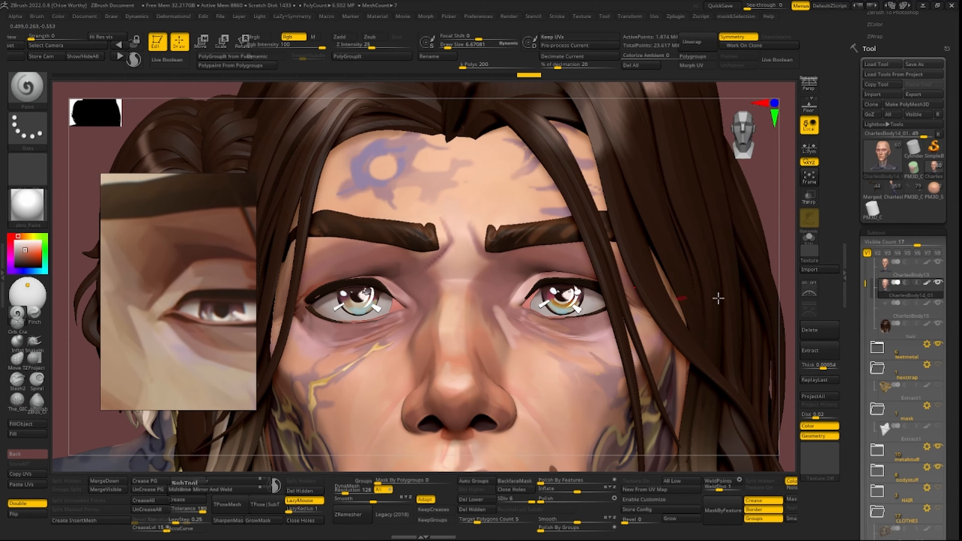
click(811, 236)
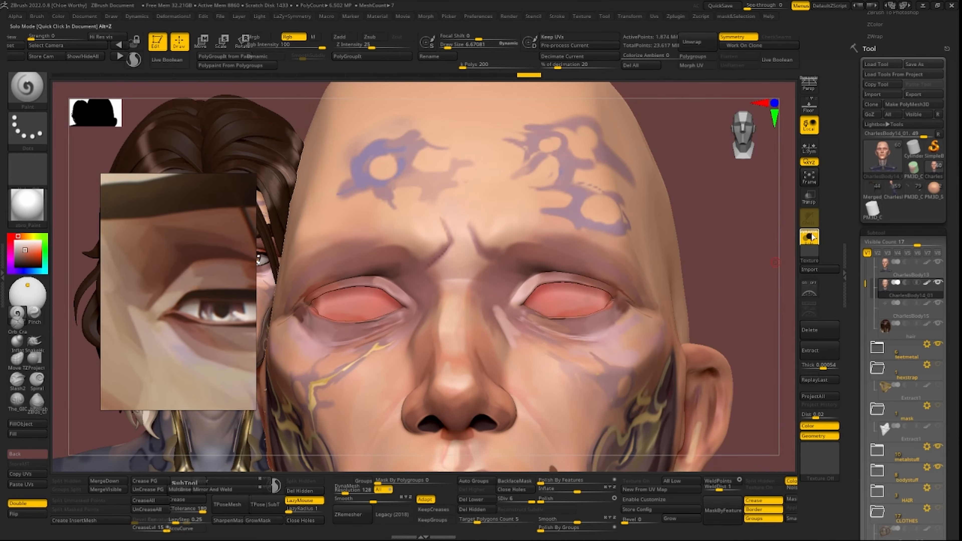
drag(769, 273, 609, 289)
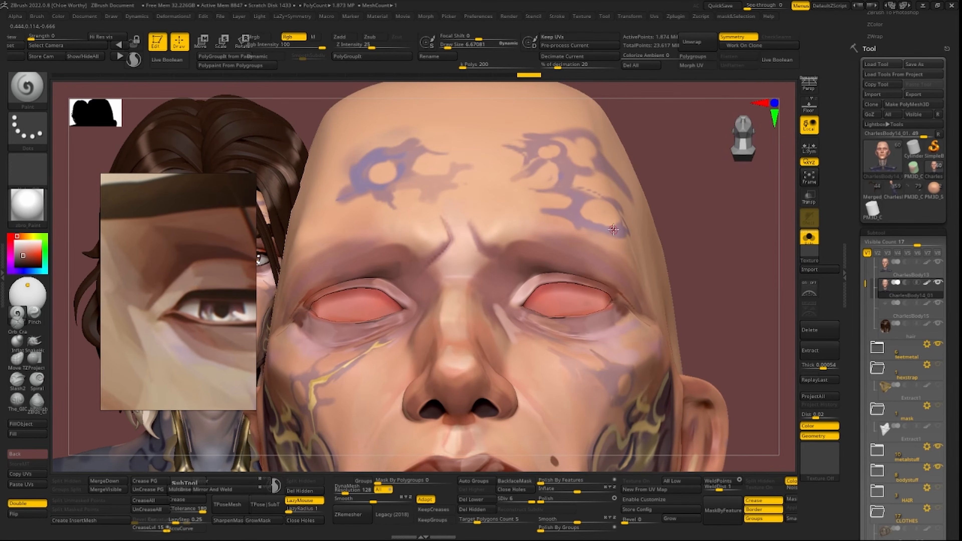
mouse_move(574, 285)
mouse_down()
mouse_move(591, 280)
mouse_move(521, 261)
mouse_up()
drag(731, 210, 722, 253)
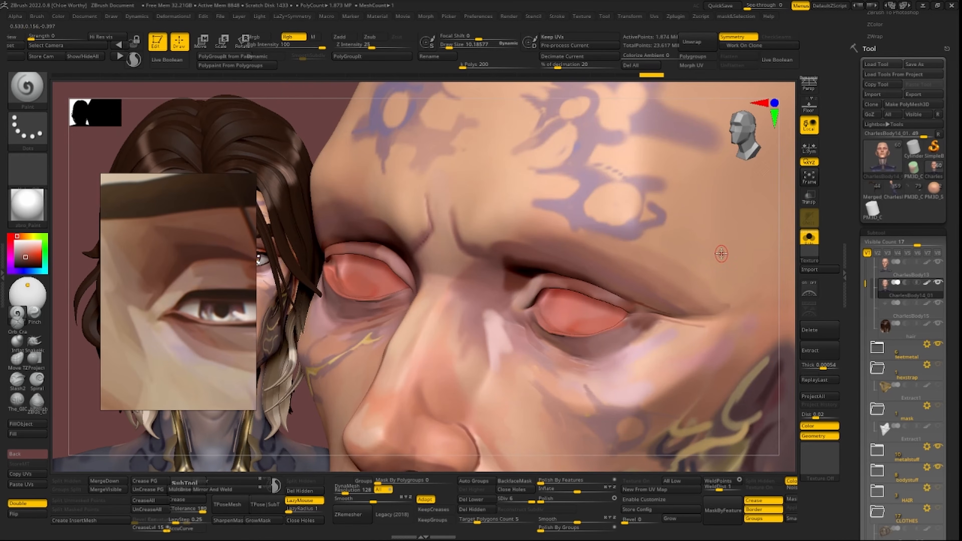
click(809, 237)
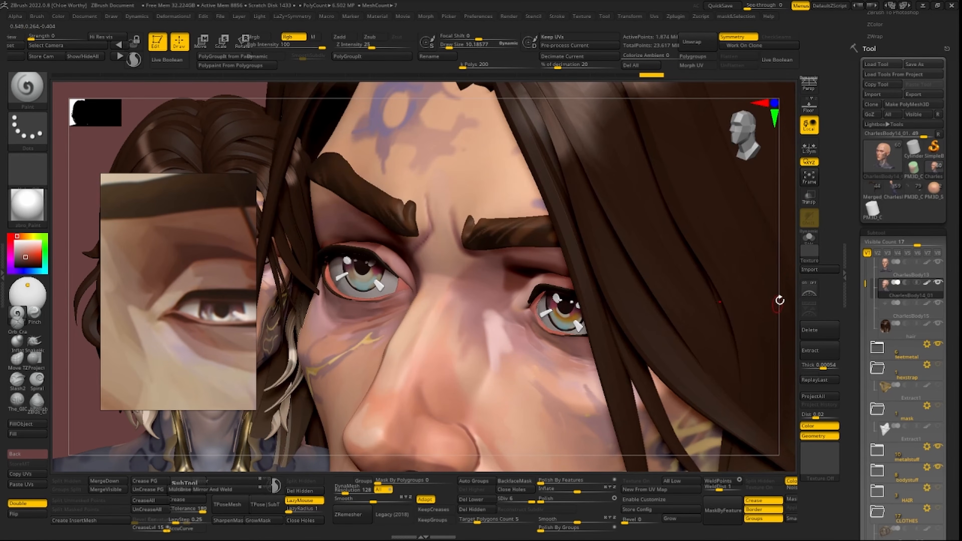
Reduce the brush to about 8 and deepen the shadow between the inner eye corner and the eyebrow
shift+drag(781, 301, 788, 276)
key(s)
mouse_move(516, 270)
mouse_down()
mouse_move(507, 298)
mouse_move(516, 291)
mouse_up()
drag(790, 349, 787, 307)
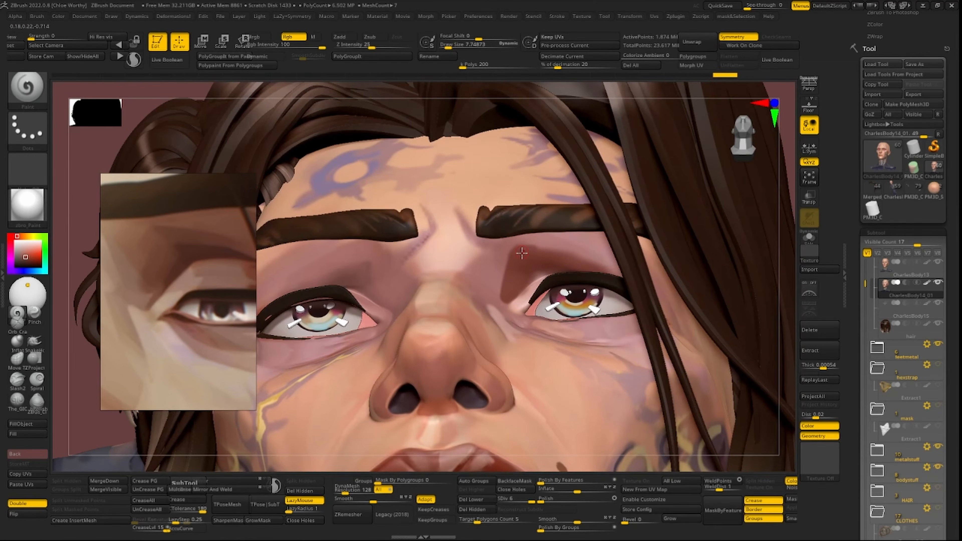
drag(783, 353, 758, 348)
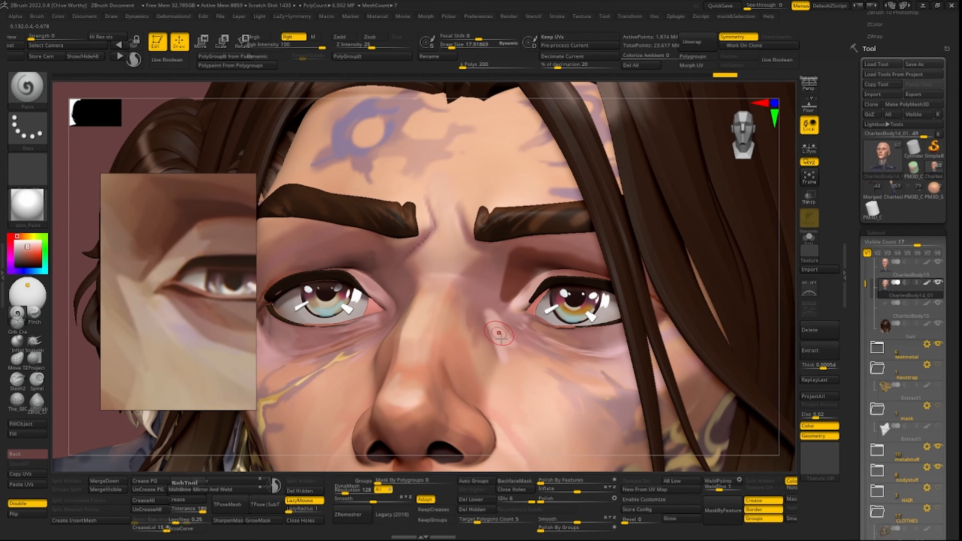
Set the brush to about 22 and blend the pale highlight into the cheek below the inner eye corner
key(bracketright)
key(bracketright)
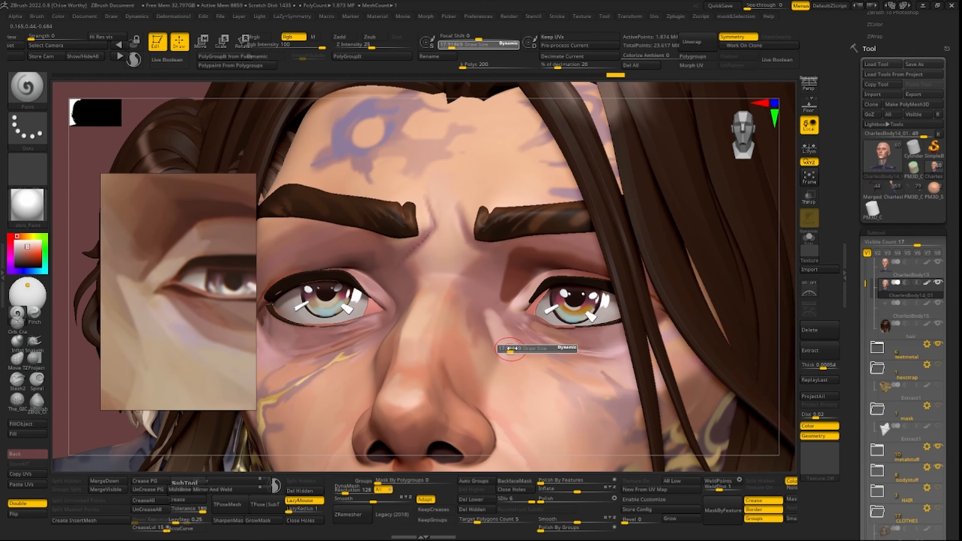
key(bracketleft)
key(bracketleft)
key(bracketleft)
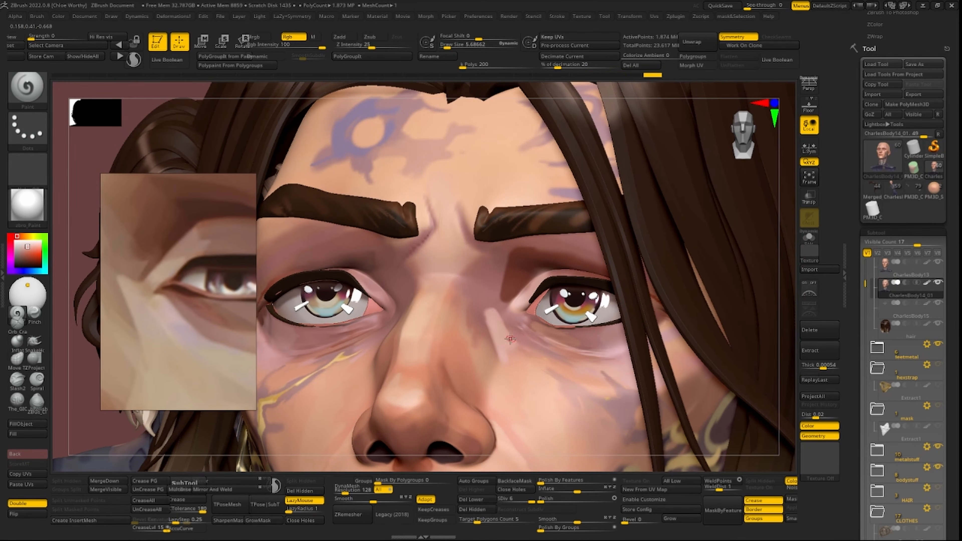
key(bracketright)
key(bracketright)
key(bracketright)
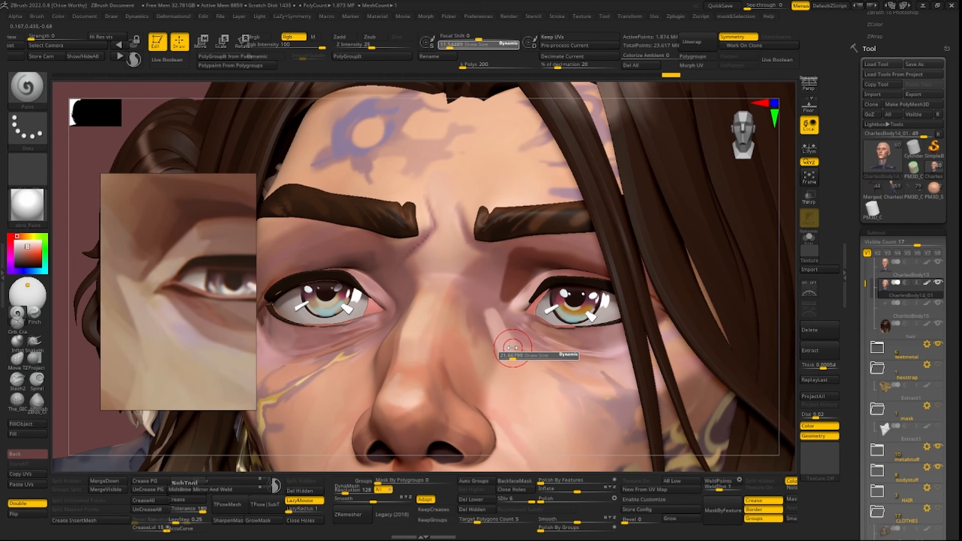
drag(500, 338, 517, 370)
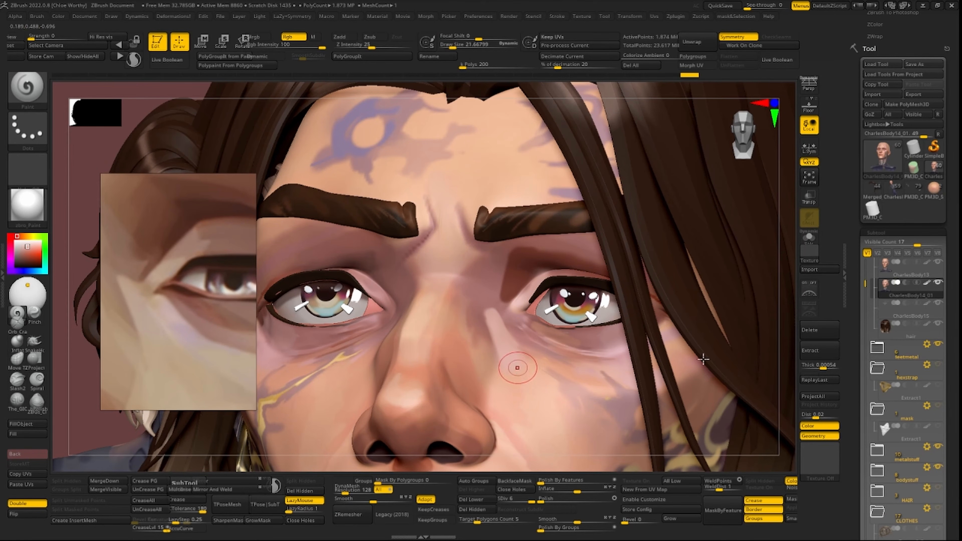
mouse_move(785, 348)
alt+mouse_down()
mouse_move(775, 287)
mouse_move(785, 320)
mouse_move(763, 334)
alt+mouse_up()
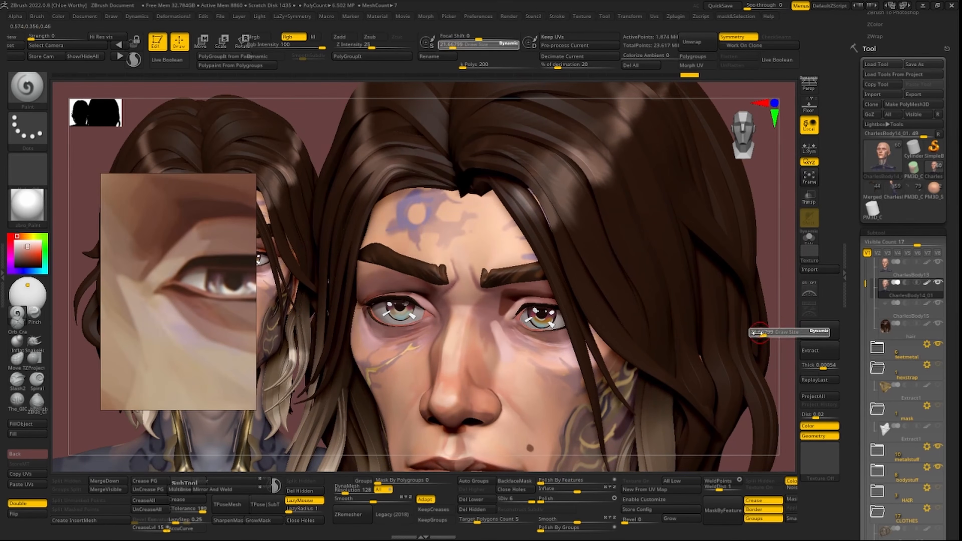
drag(495, 323, 521, 302)
Enlarge the brush to about 75, sample a cheek tone, and try a broad stroke under the eye
key(bracketright)
mouse_move(791, 307)
mouse_down()
mouse_move(777, 210)
mouse_move(731, 258)
mouse_move(759, 232)
mouse_move(767, 292)
mouse_move(785, 295)
mouse_up()
key(bracketright)
key(bracketright)
key(bracketright)
key(bracketright)
key(bracketright)
key(bracketright)
key(c)
mouse_move(532, 297)
mouse_down()
mouse_move(580, 301)
mouse_move(578, 290)
mouse_up()
key(ctrl+z)
Sample the cheek tone again, reduce the brush to about 46, and blend the skin beneath the eye
drag(760, 235, 781, 237)
key(c)
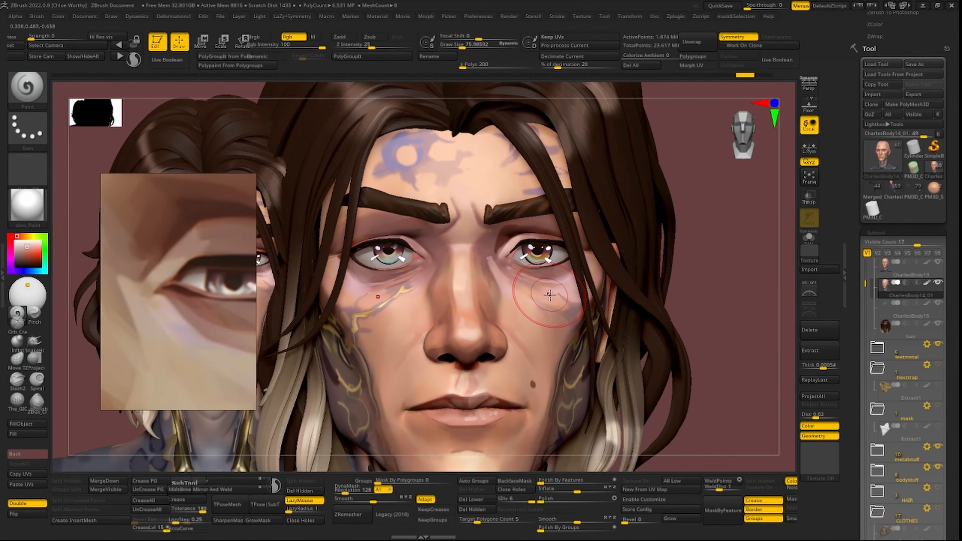
key(bracketleft)
key(bracketleft)
key(bracketleft)
drag(546, 297, 565, 295)
drag(740, 229, 713, 243)
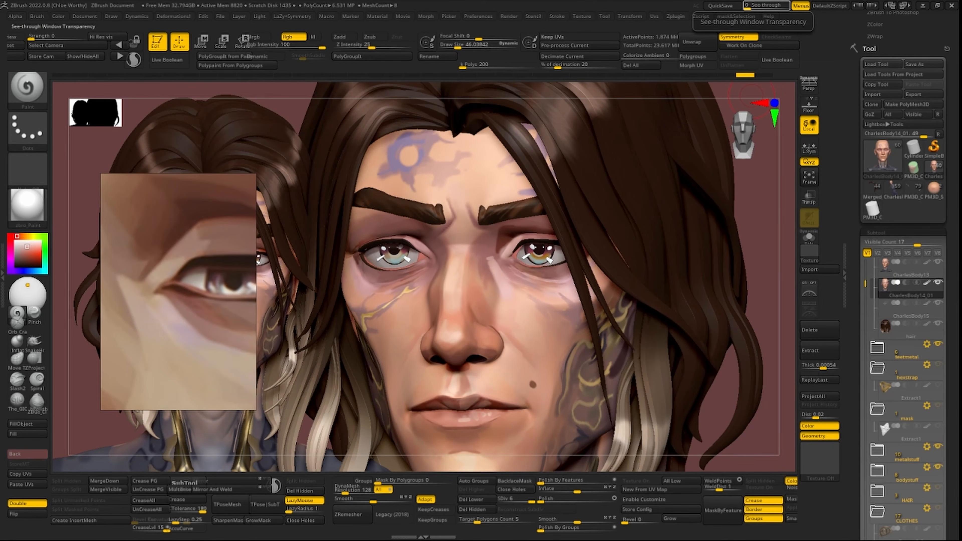
Compare the repainted CharlesBody14_01 head with CharlesBody13 by switching their visibility, ending with CharlesBody14_01 active
click(938, 283)
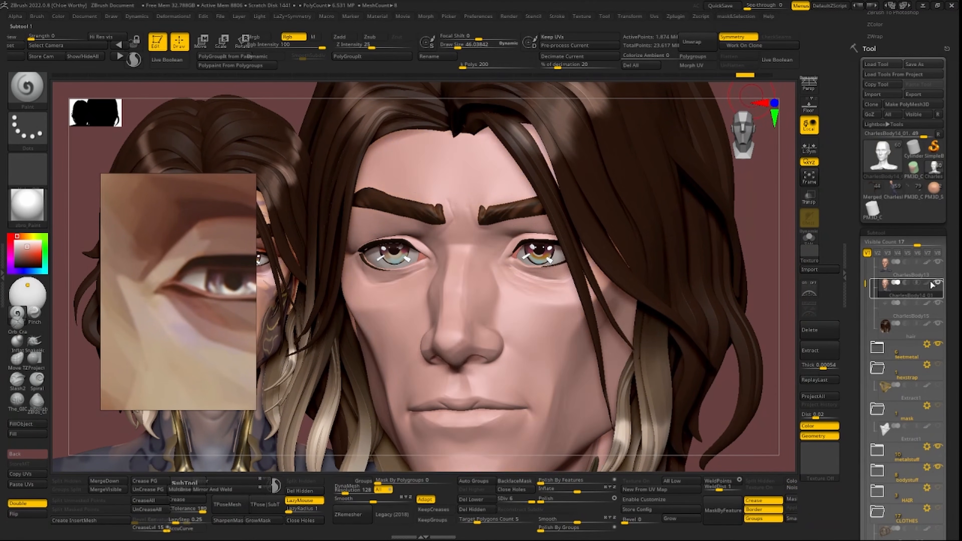
click(938, 284)
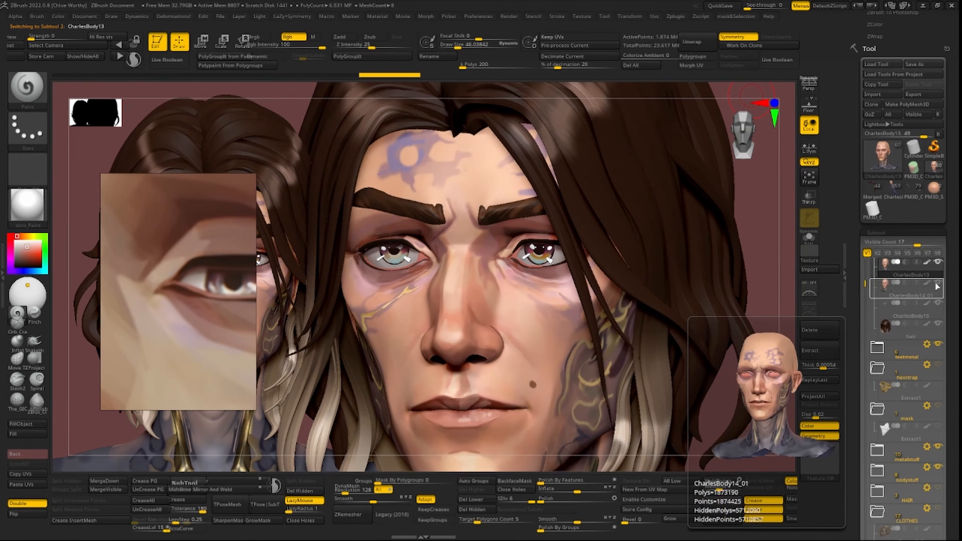
click(924, 274)
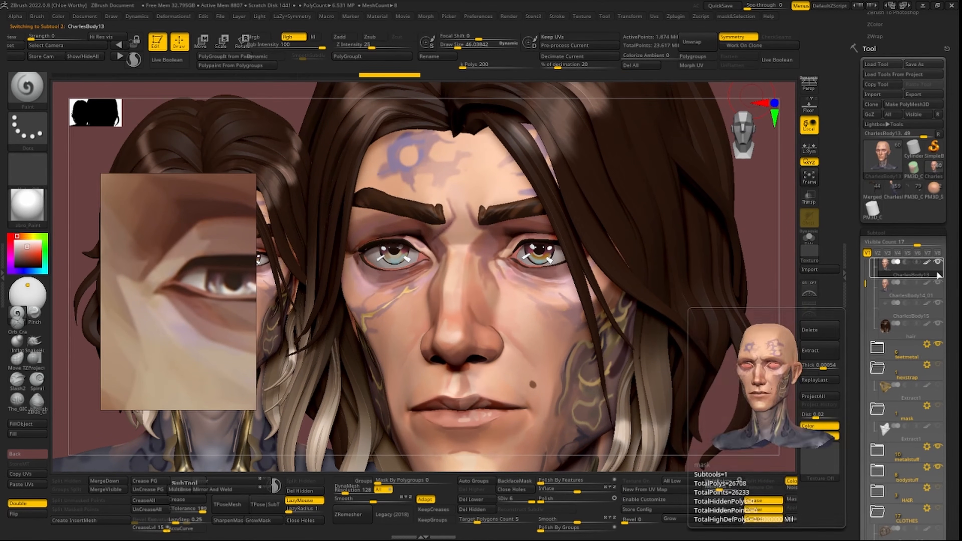
mouse_move(521, 267)
mouse_down()
mouse_move(550, 270)
mouse_move(533, 268)
mouse_up()
alt+click(513, 264)
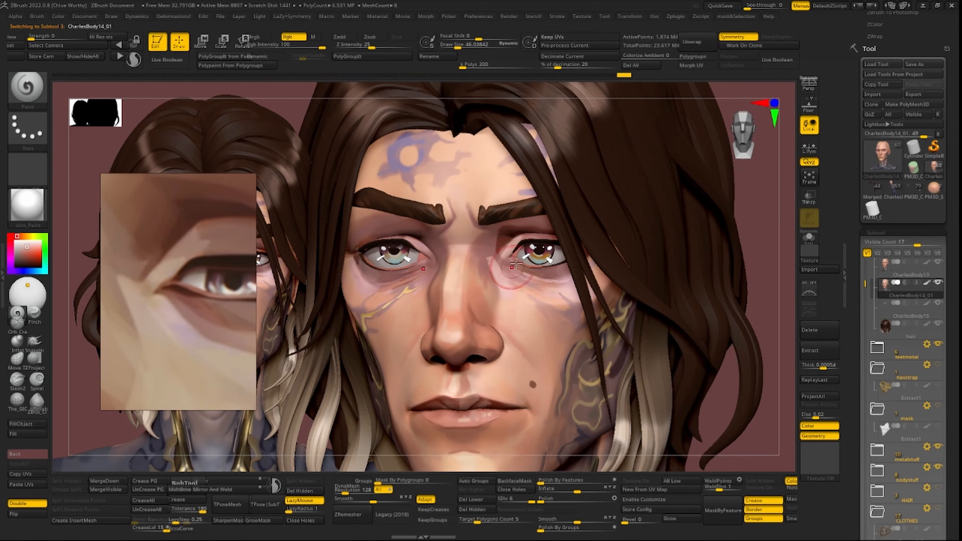
alt+click(508, 264)
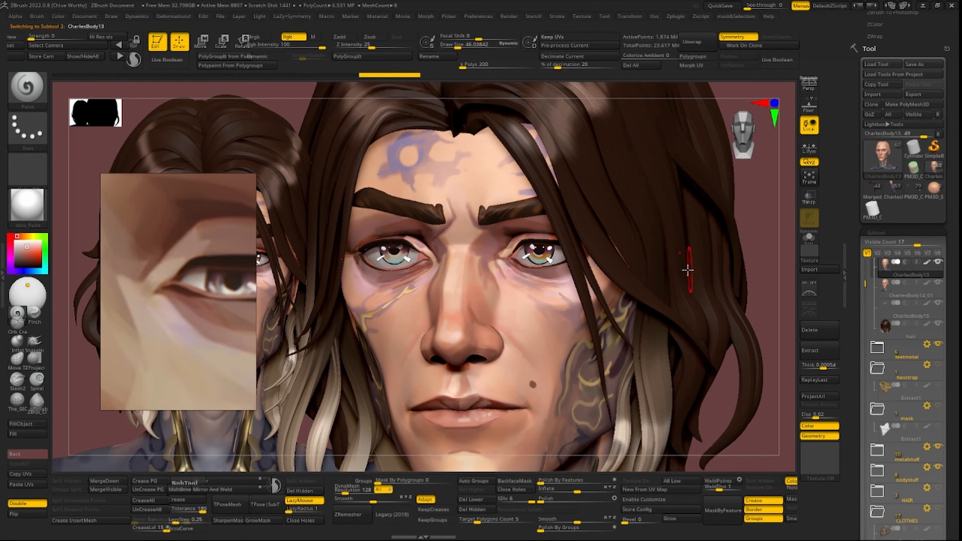
alt+click(494, 251)
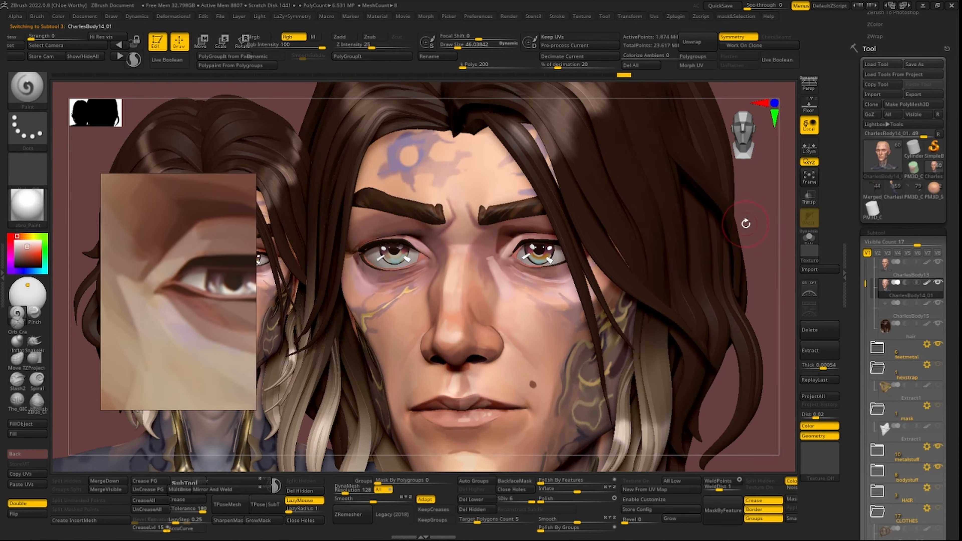
Examine the face from front and three-quarter angles against the painted reference, repositioned to show its full face
mouse_move(745, 202)
mouse_down()
mouse_move(758, 192)
mouse_move(735, 198)
mouse_up()
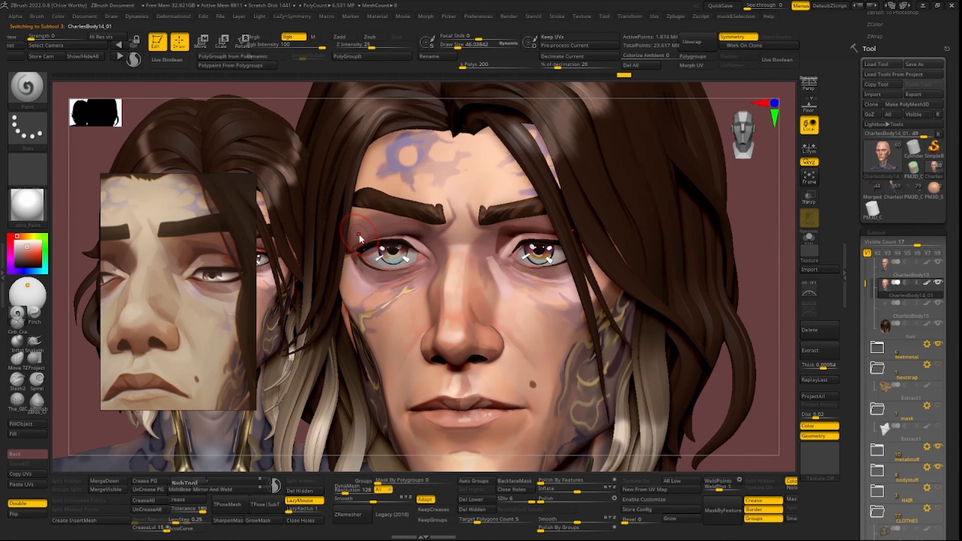
drag(778, 235, 696, 226)
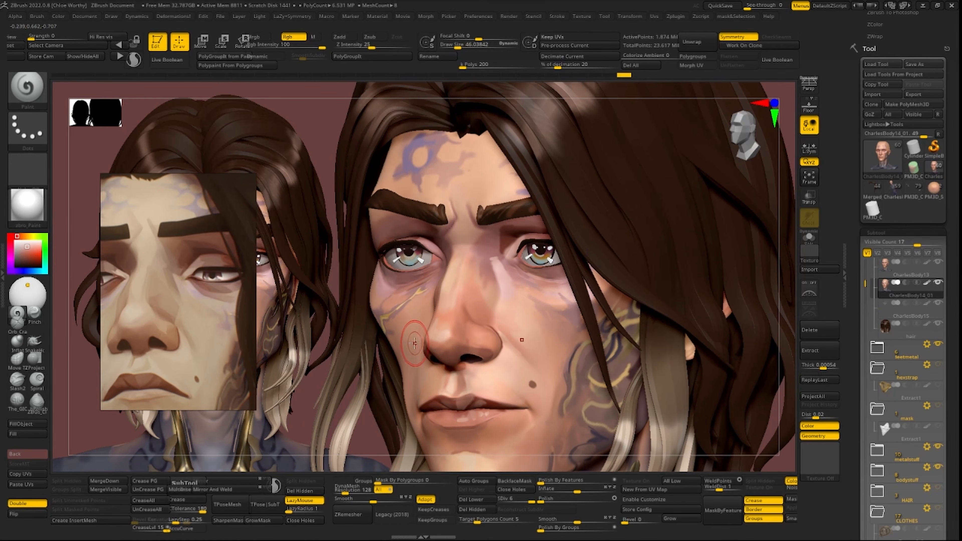
drag(321, 128, 328, 132)
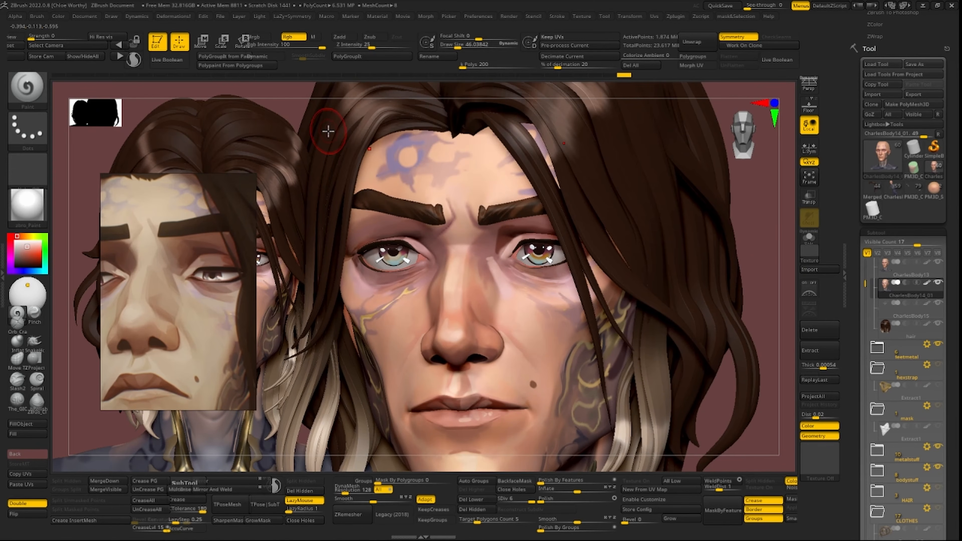
drag(755, 265, 762, 263)
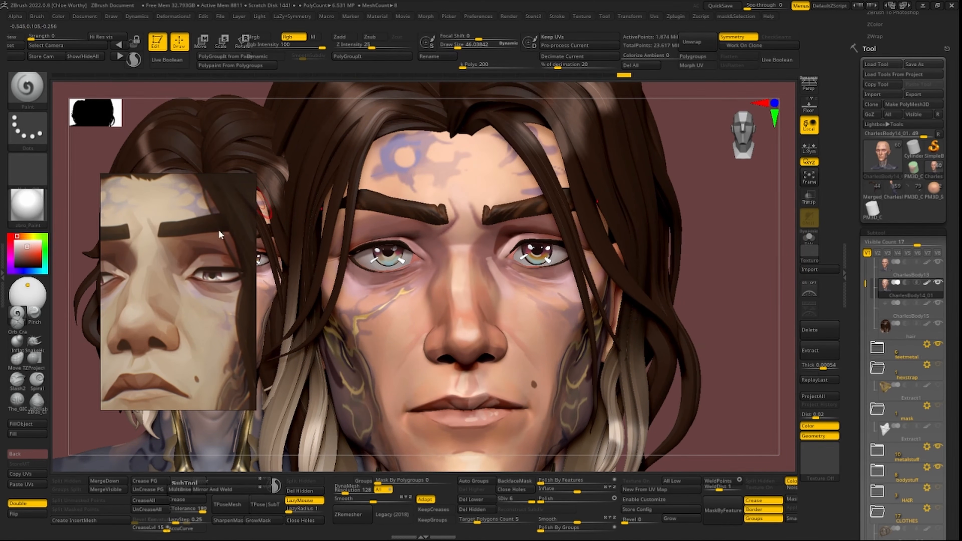
middle_drag(156, 401, 173, 368)
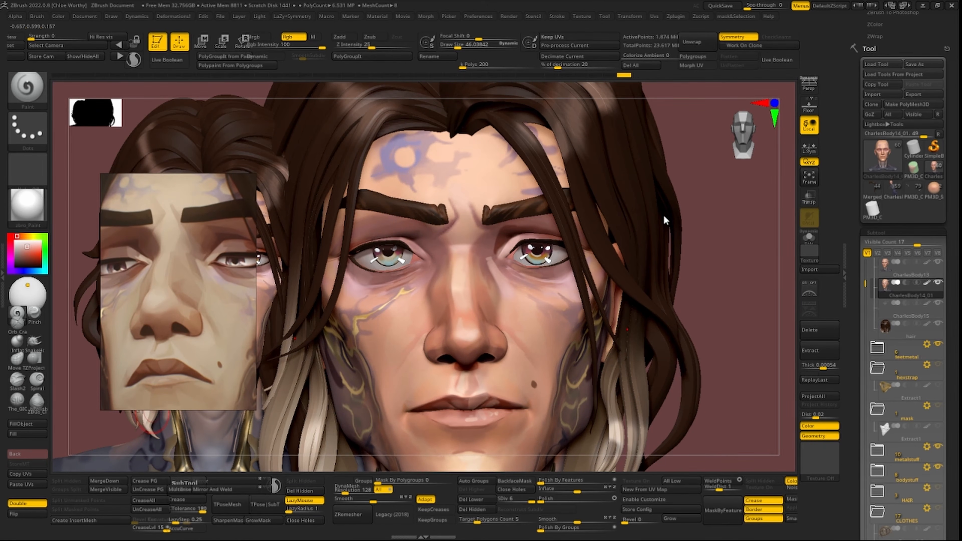
drag(683, 209, 587, 204)
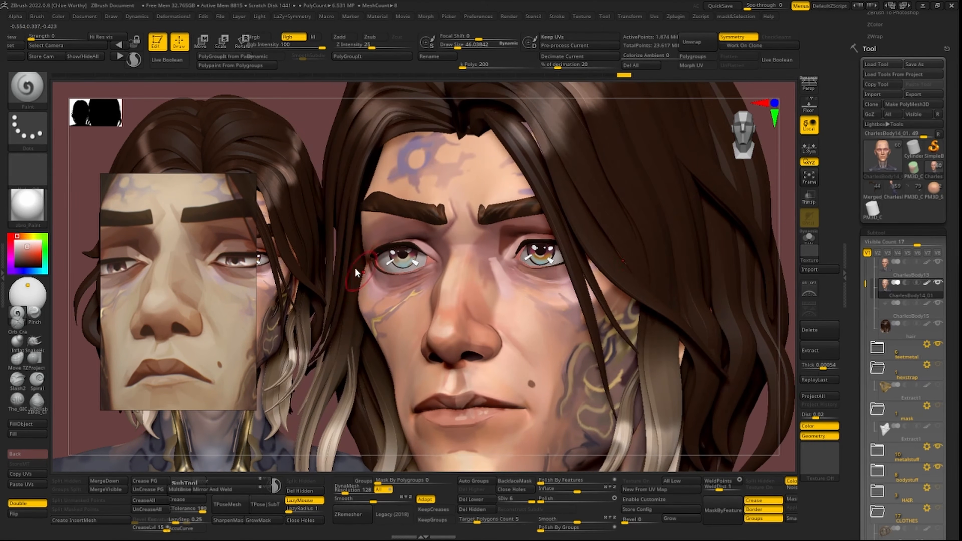
drag(275, 178, 352, 170)
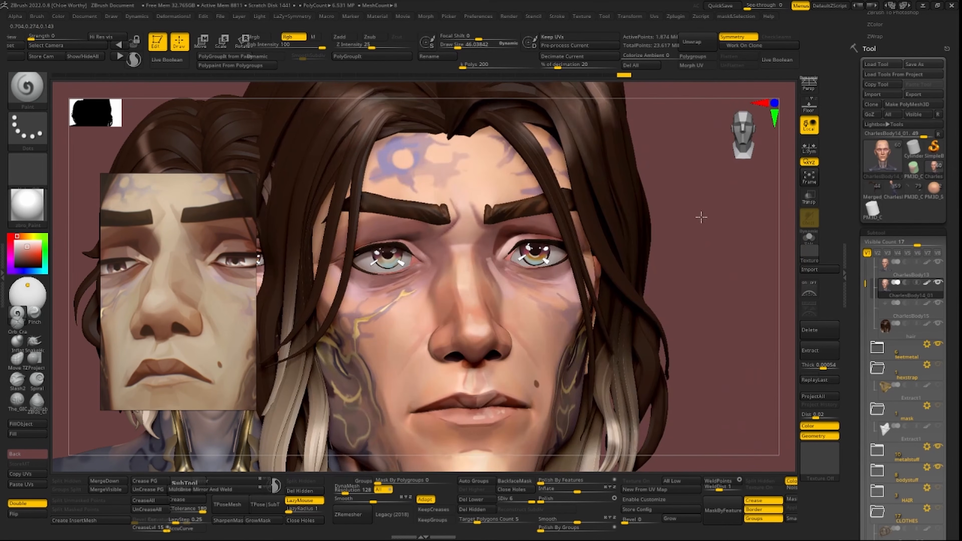
drag(701, 218, 695, 216)
drag(728, 169, 713, 178)
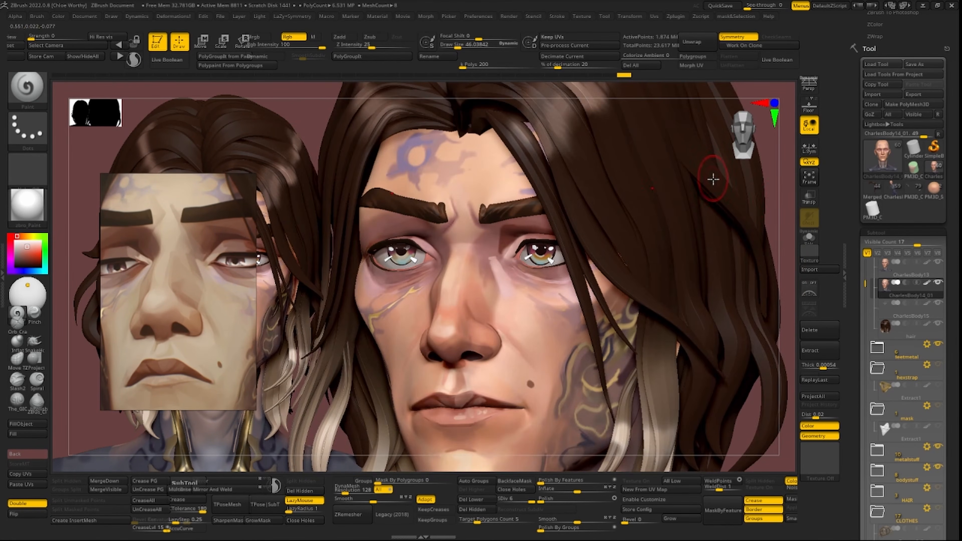
Reduce the brush to about 22 and paint the skin between the eyebrows
drag(777, 200, 761, 208)
key(s)
alt+drag(769, 199, 752, 231)
mouse_move(470, 470)
mouse_down()
mouse_move(497, 479)
mouse_move(490, 451)
mouse_up()
mouse_move(454, 182)
mouse_down()
mouse_move(408, 185)
mouse_move(395, 199)
mouse_up()
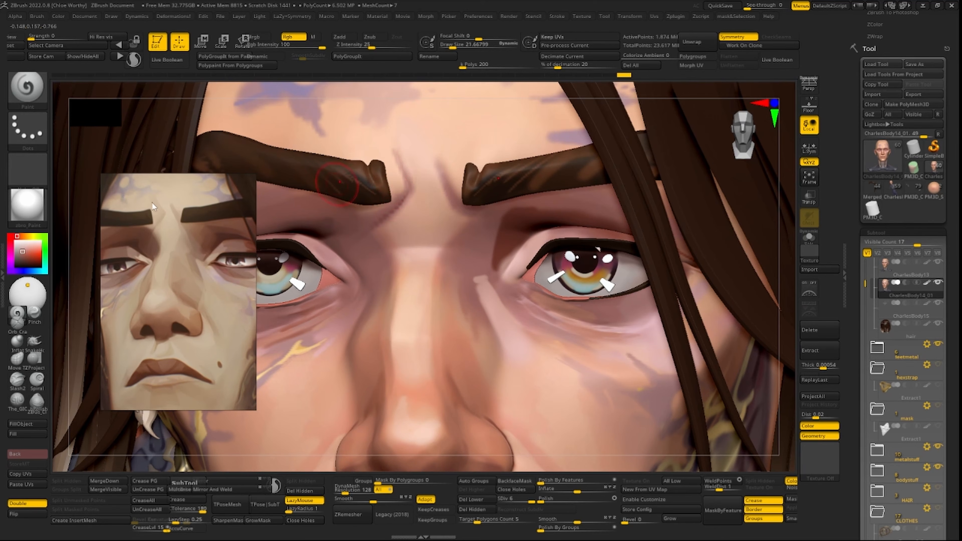
Sample a skin tone and try short strokes above the inner end of the eyebrow
key(c)
mouse_move(408, 177)
mouse_down()
mouse_move(403, 200)
mouse_move(392, 170)
mouse_up()
key(s)
key(ctrl+z)
key(x)
key(s)
mouse_move(394, 151)
mouse_down()
mouse_move(405, 193)
mouse_move(390, 154)
mouse_up()
key(ctrl+z)
Resample the skin tone, set the brush to about 20, and paint along the furrow beside the inner eyebrow
key(s)
key(c)
key(s)
drag(390, 156, 404, 200)
Examine the whole face from low, turned and frontal angles to check the shading against the reference
key(f)
alt+drag(595, 157, 745, 296)
alt+drag(746, 261, 742, 226)
drag(721, 301, 751, 210)
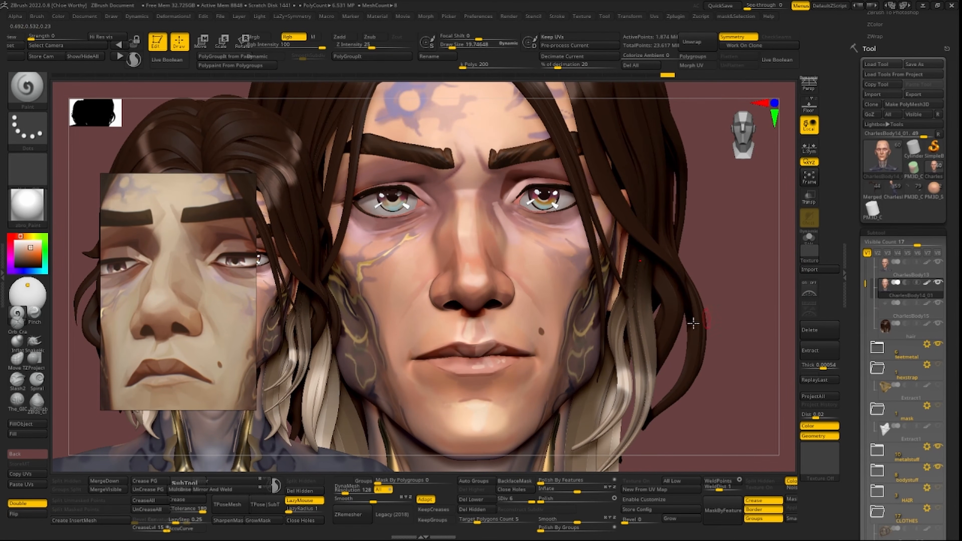
mouse_move(775, 311)
mouse_down()
mouse_move(760, 289)
mouse_move(784, 271)
mouse_move(778, 282)
mouse_move(800, 301)
mouse_move(790, 302)
mouse_move(787, 280)
mouse_up()
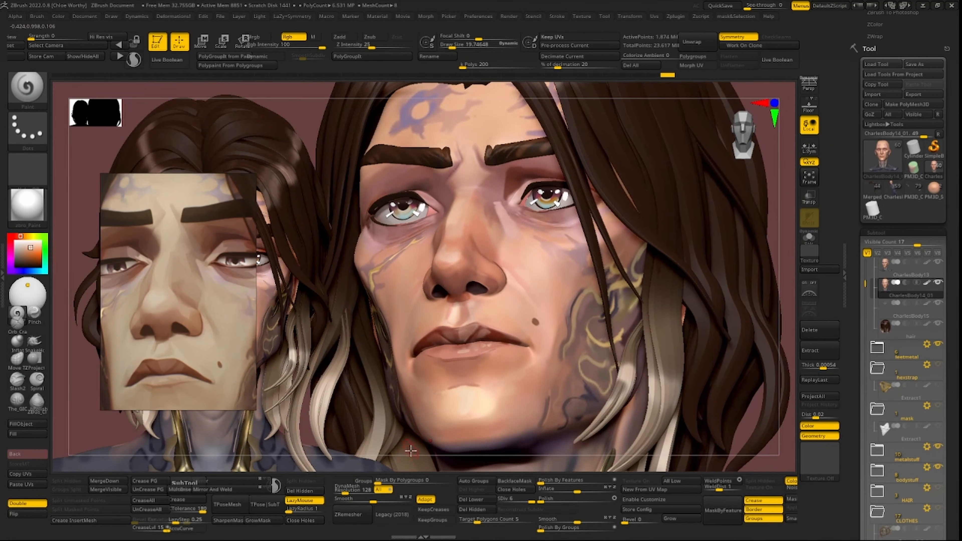
drag(407, 457, 412, 469)
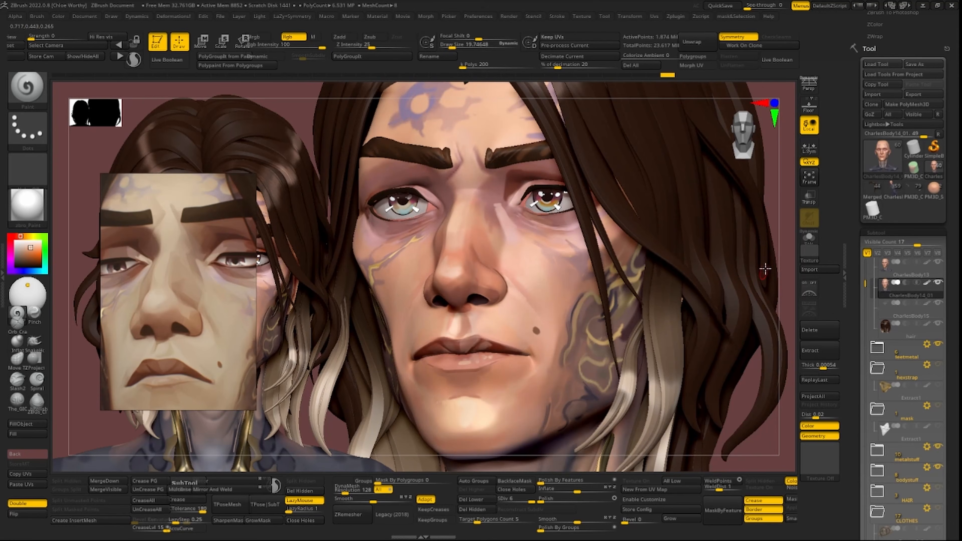
mouse_move(761, 239)
mouse_down()
mouse_move(787, 253)
mouse_move(788, 304)
mouse_move(730, 346)
mouse_up()
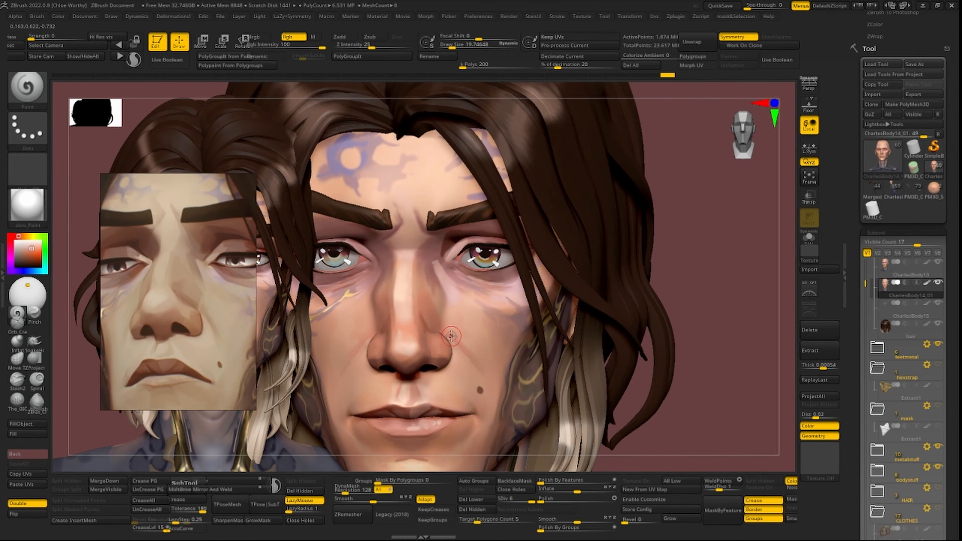
Paint and blend the cheek fold beside the nostril, adjusting the brush size and sampling the surrounding skin tone
drag(453, 333, 484, 381)
key(s)
drag(464, 345, 455, 330)
key(s)
key(c)
drag(451, 334, 487, 368)
Sample another cheek tone, soften the cheek beside the nose and mouth, and review the full head with the brush at about 181
drag(687, 277, 733, 274)
key(c)
mouse_move(479, 353)
mouse_down()
mouse_move(462, 318)
mouse_move(510, 370)
mouse_up()
mouse_move(746, 270)
mouse_down()
mouse_move(731, 270)
mouse_move(773, 271)
mouse_move(645, 228)
mouse_move(574, 179)
mouse_up()
alt+drag(558, 229, 560, 310)
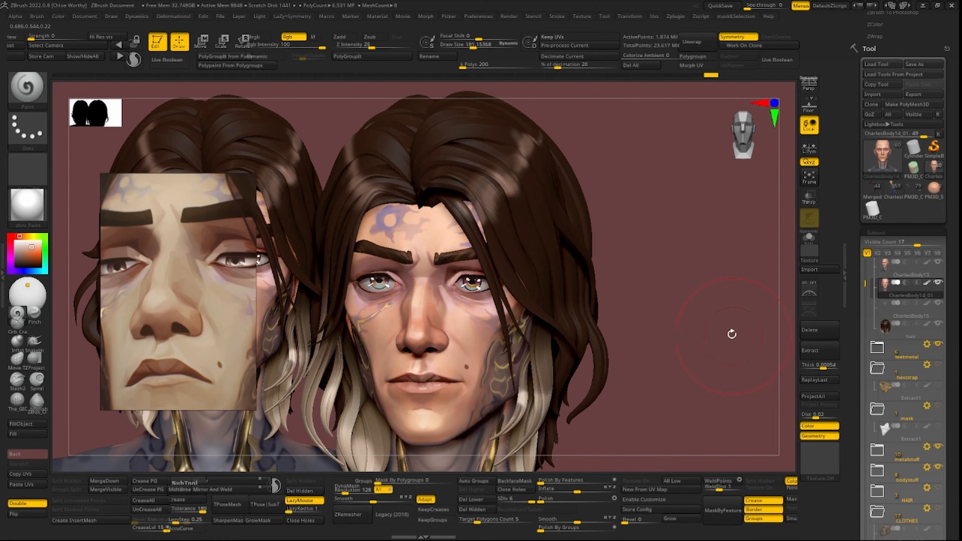
drag(737, 337, 708, 326)
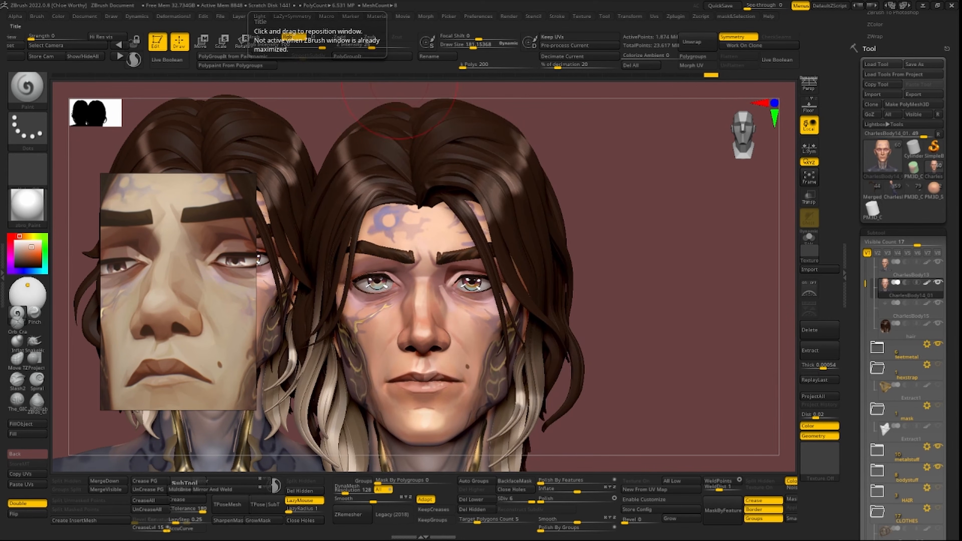